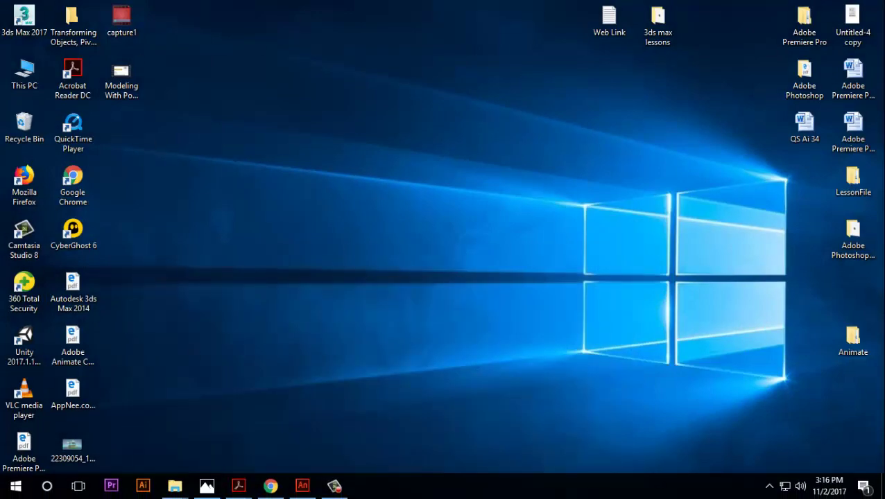
- Switch to Adobe Animate, close the open 05Start.fla without saving its changes, and minimise the program
click(336, 485)
click(302, 485)
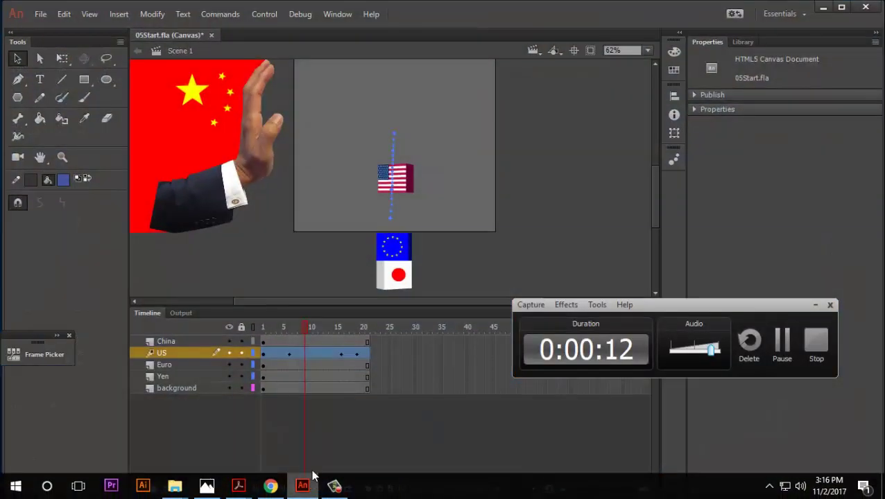
click(210, 34)
click(437, 272)
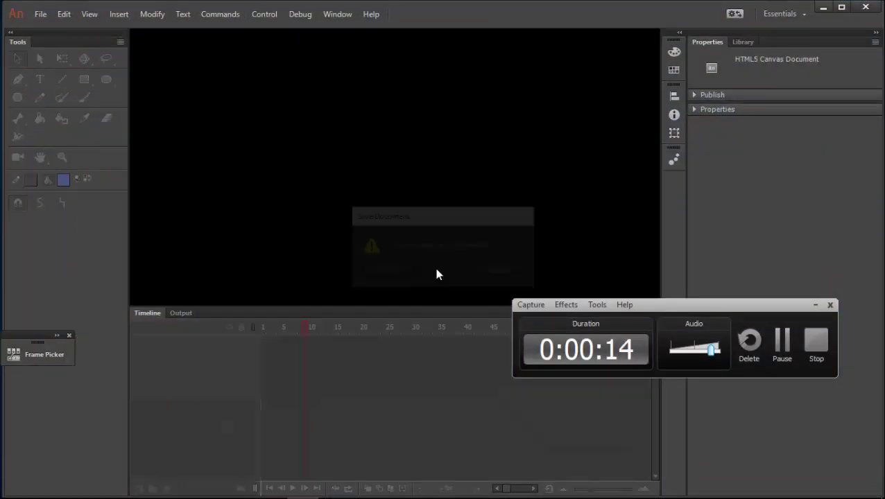
click(823, 7)
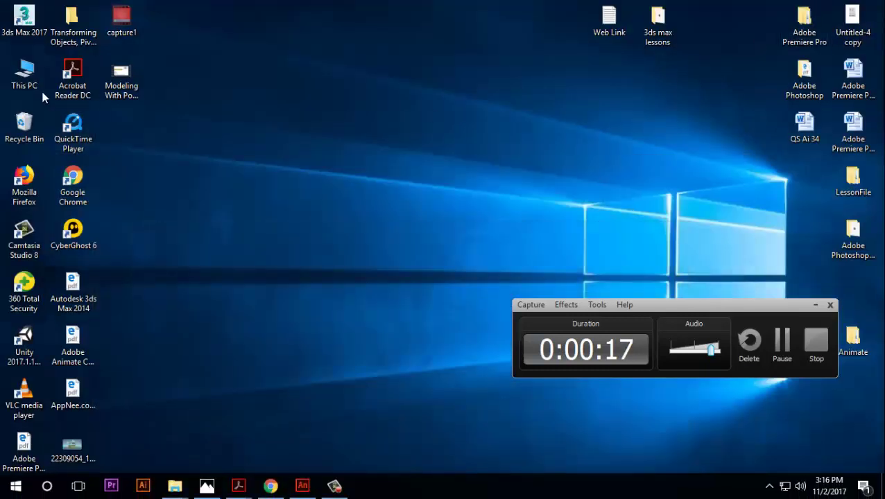
- Open the 05Start document from the desktop's Animate folder under Lessons, Lesson05, 05Start
double_click(853, 339)
double_click(166, 147)
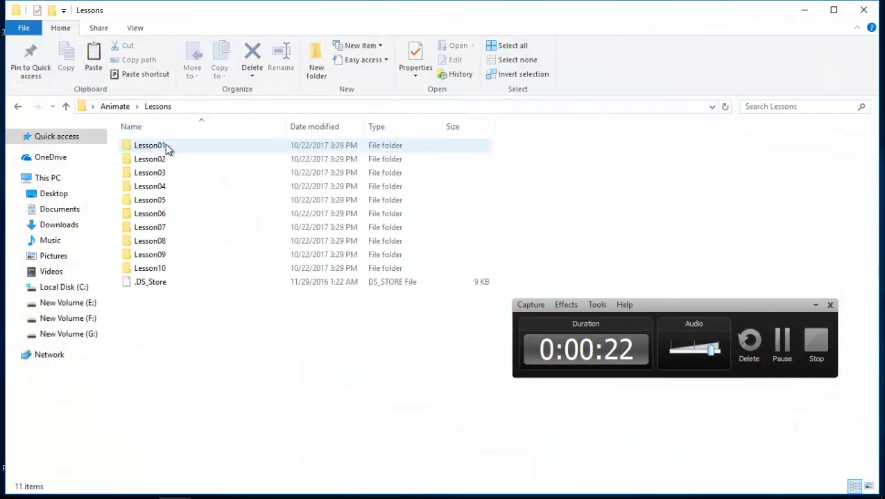
double_click(163, 201)
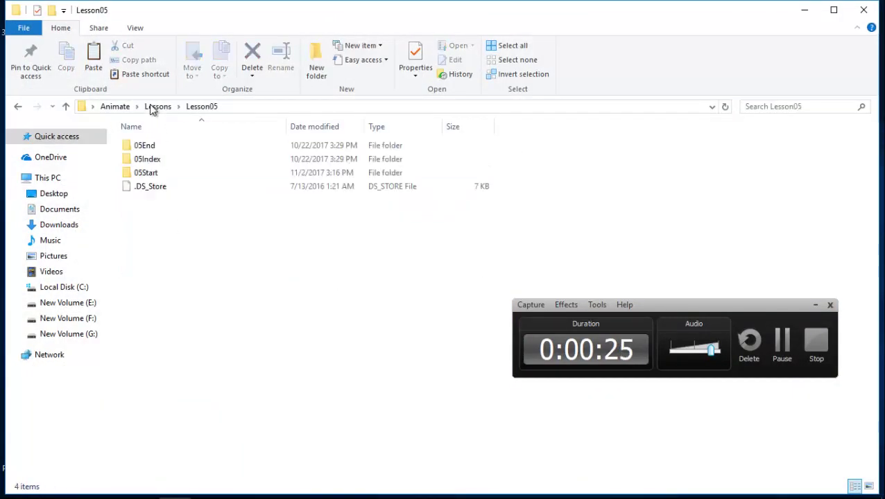
double_click(142, 173)
double_click(141, 173)
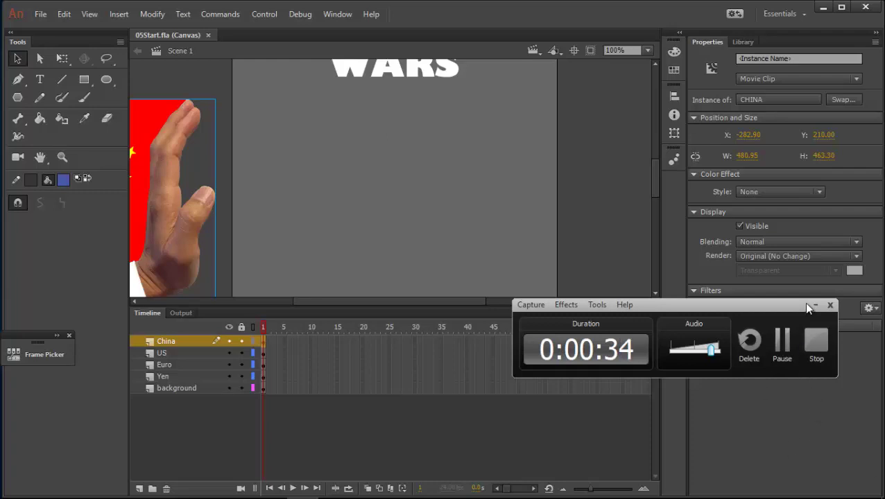
- Deselect the China clip and switch the pasteboard display off and back on
click(42, 14)
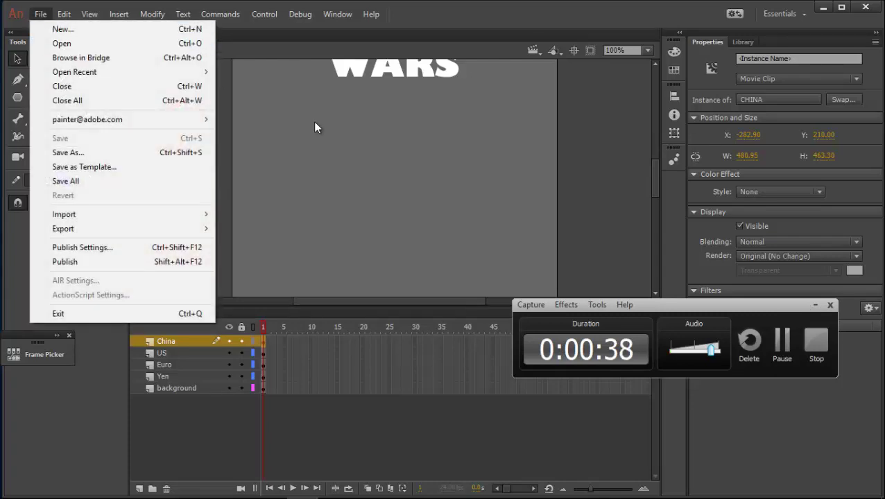
click(328, 135)
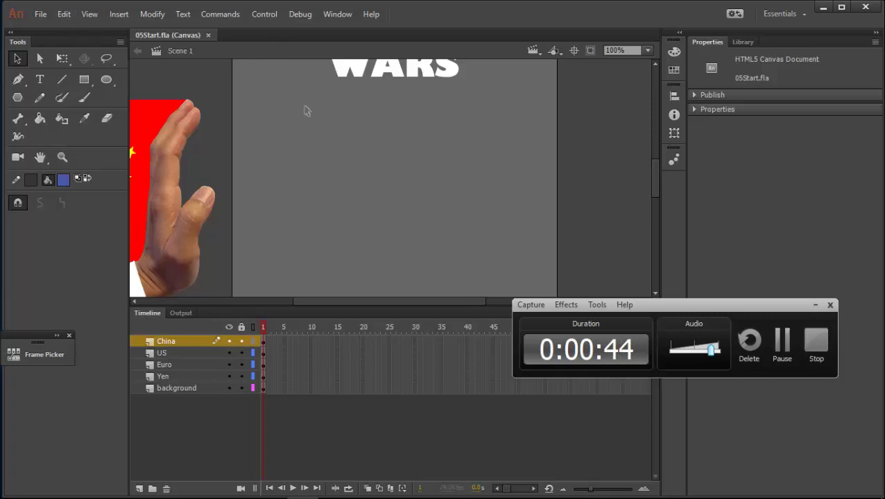
click(63, 14)
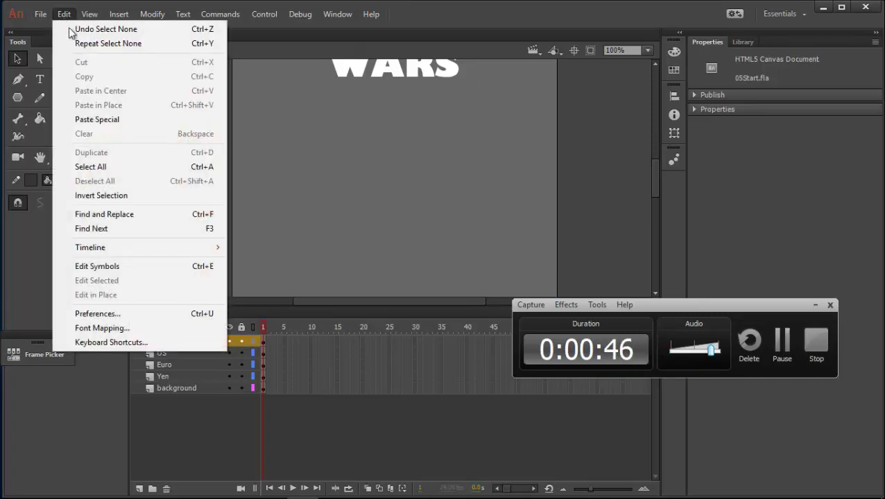
mouse_move(89, 14)
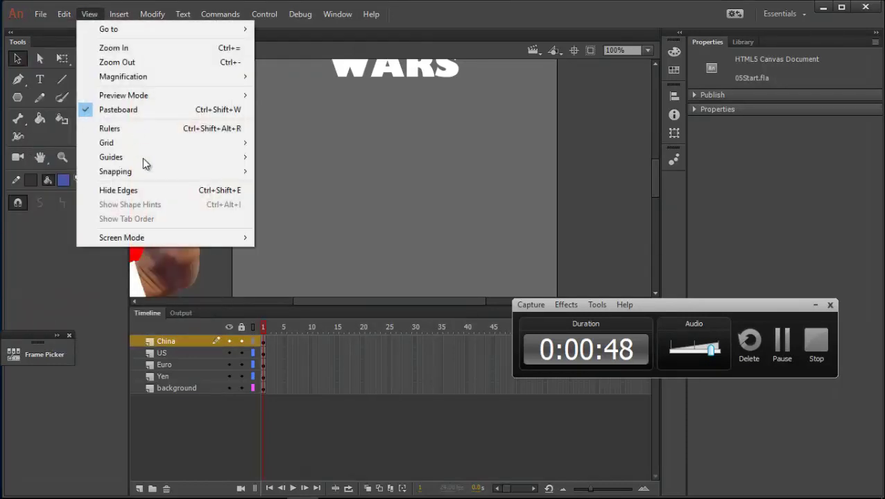
click(116, 110)
click(89, 14)
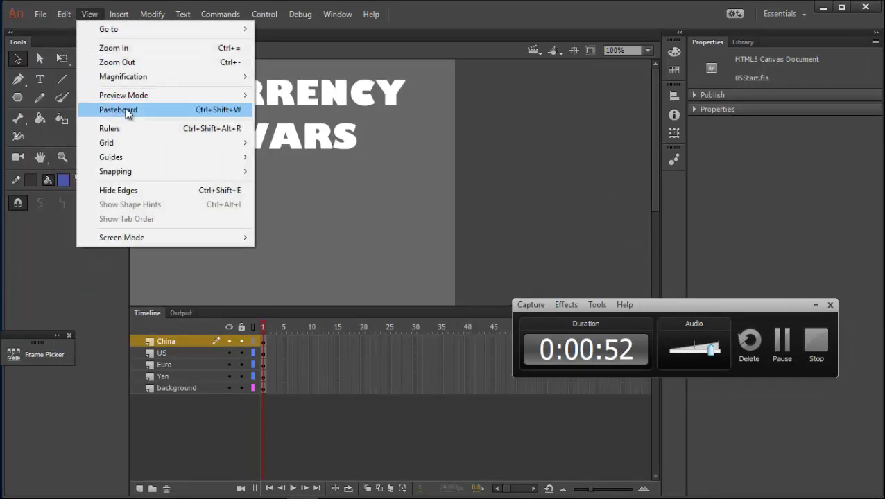
click(125, 113)
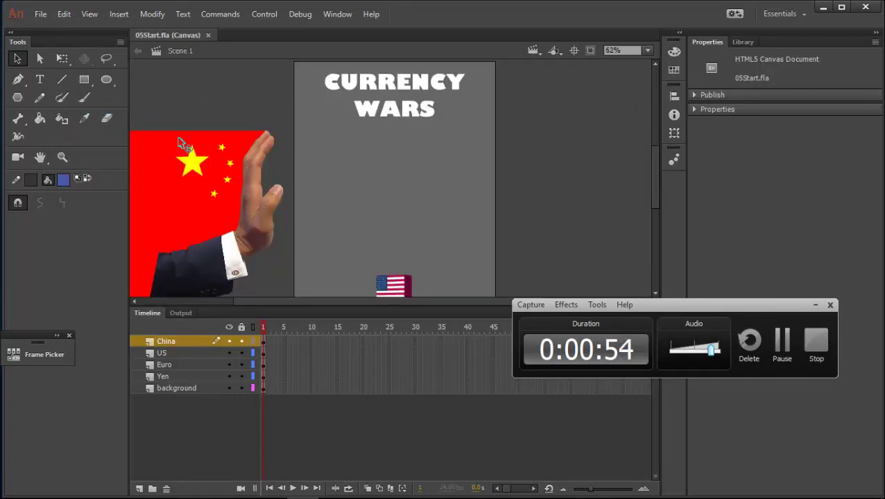
- Recentre the magnified stage by hiding the pasteboard and showing it again
scroll(405, 158, up, 2)
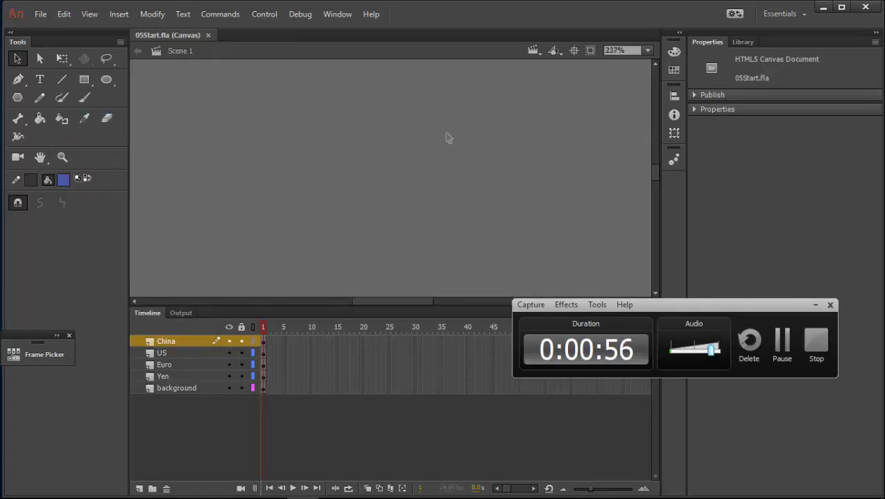
scroll(450, 137, down, 3)
scroll(456, 133, up, 2)
scroll(460, 133, up, 2)
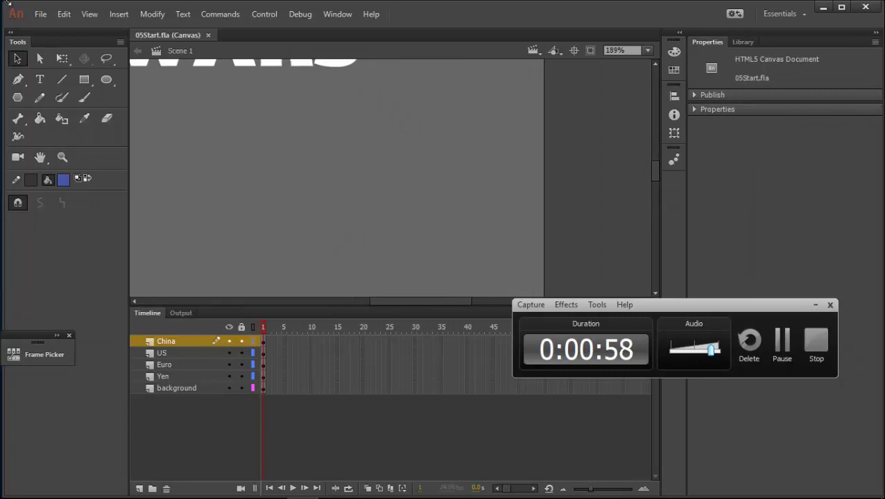
click(89, 14)
click(124, 112)
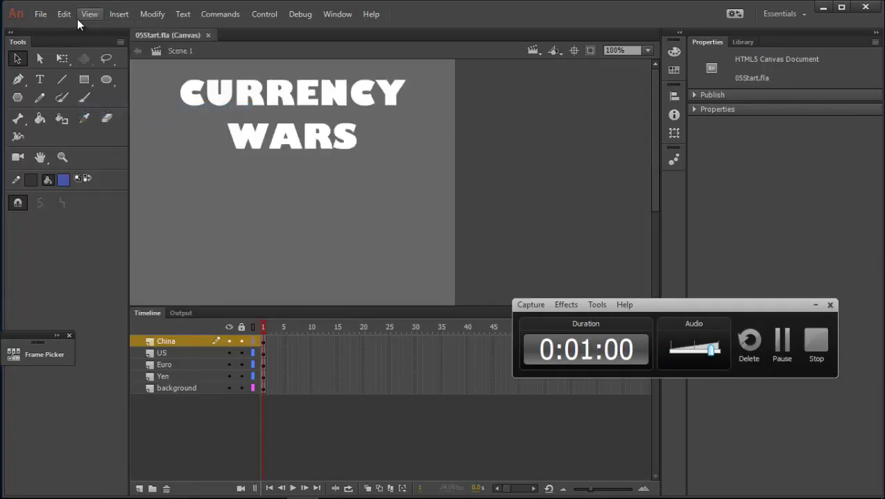
click(87, 14)
click(122, 111)
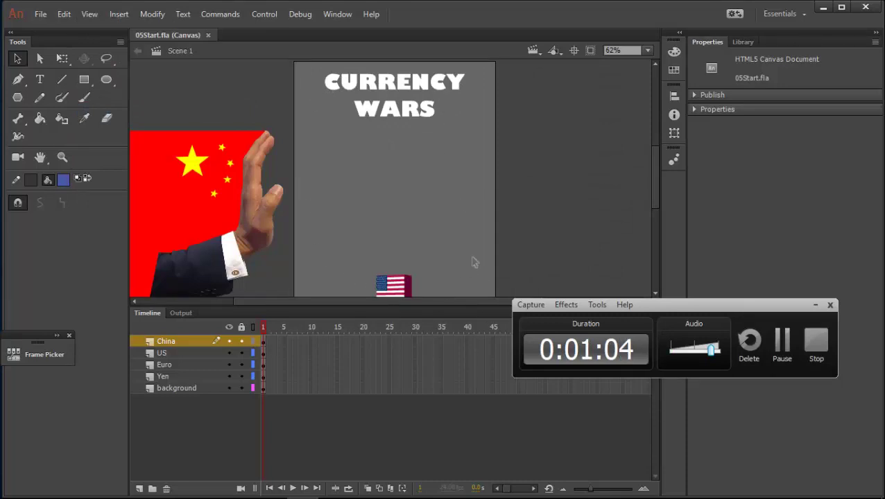
- Toggle the pasteboard repeatedly to compare the stage with and without its off-stage artwork, leaving the pasteboard shown
drag(312, 199, 509, 328)
drag(358, 165, 435, 215)
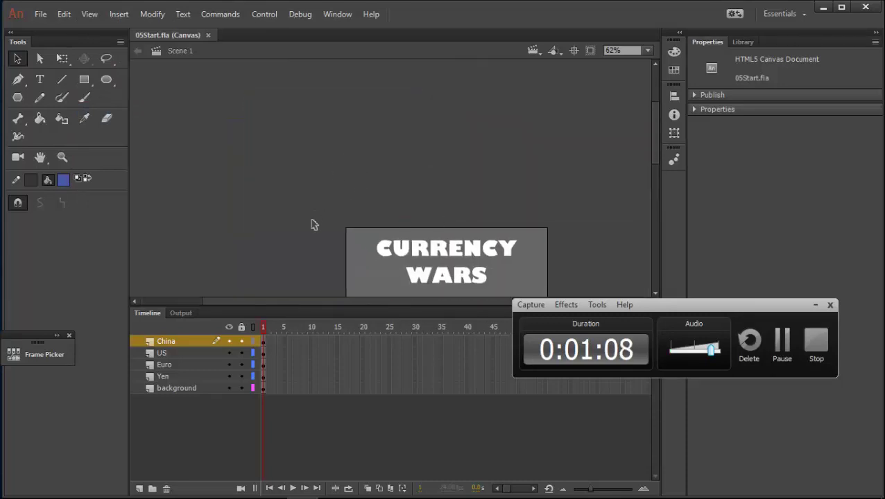
click(88, 13)
click(114, 48)
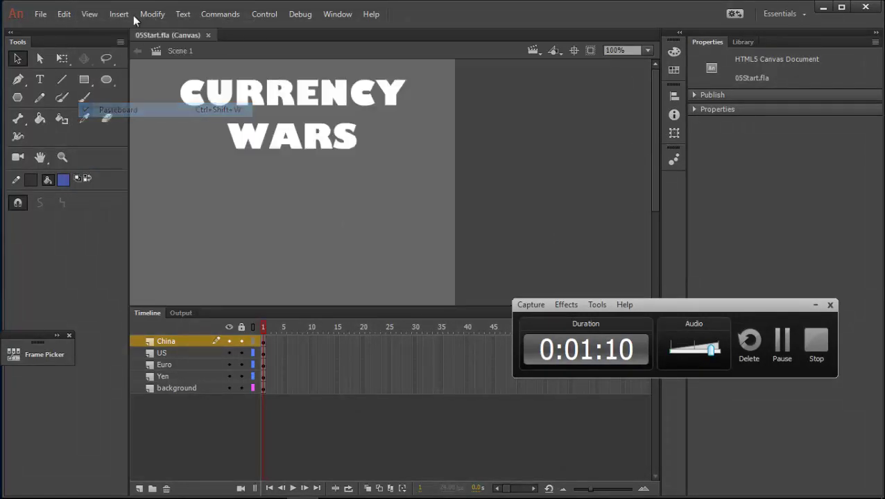
click(88, 14)
click(132, 110)
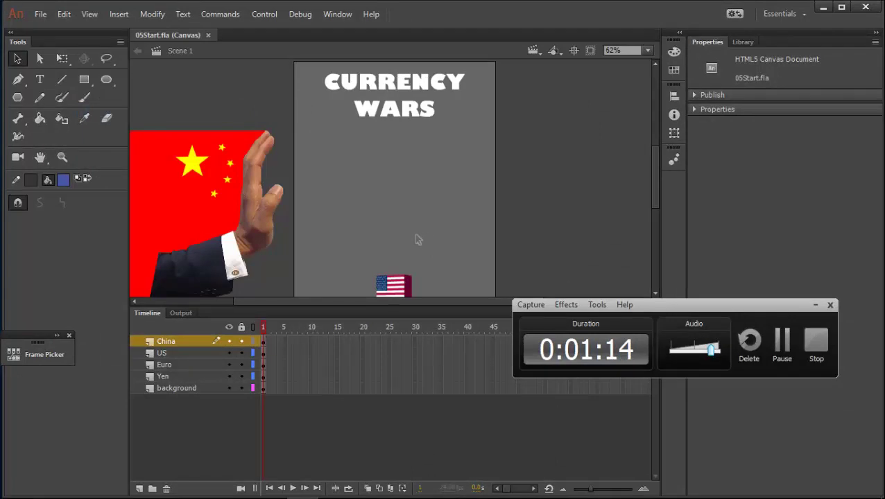
click(89, 14)
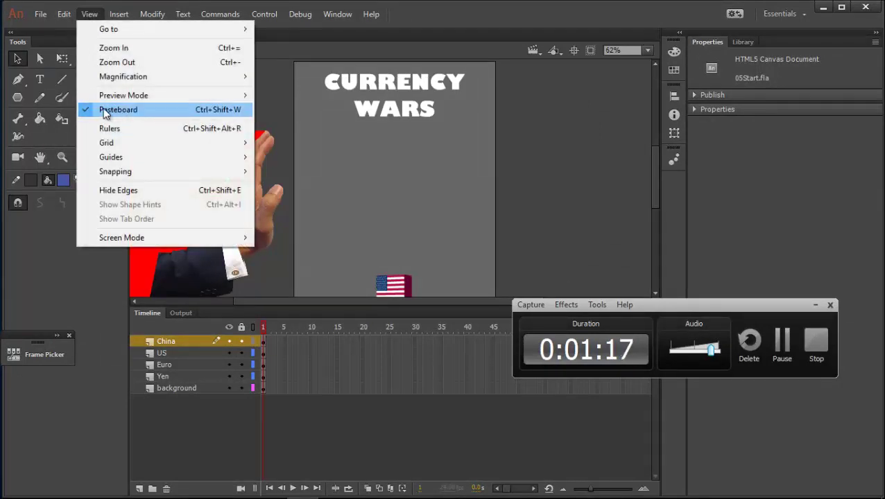
click(103, 110)
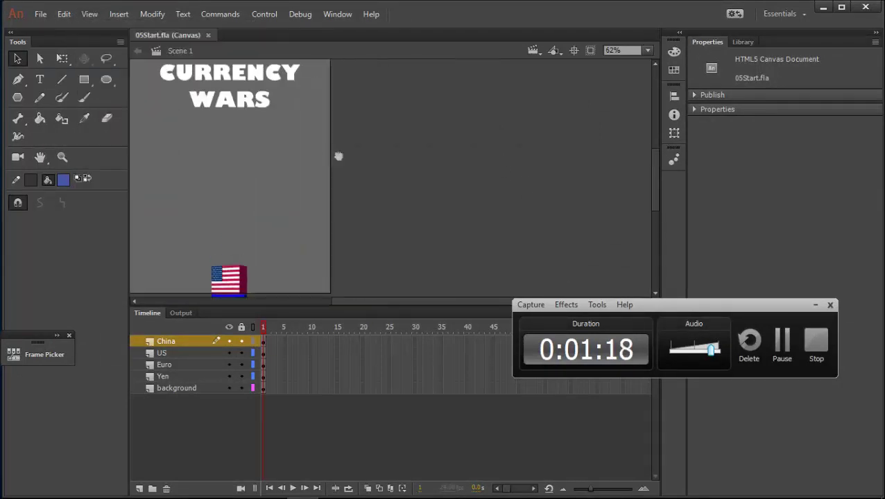
click(89, 14)
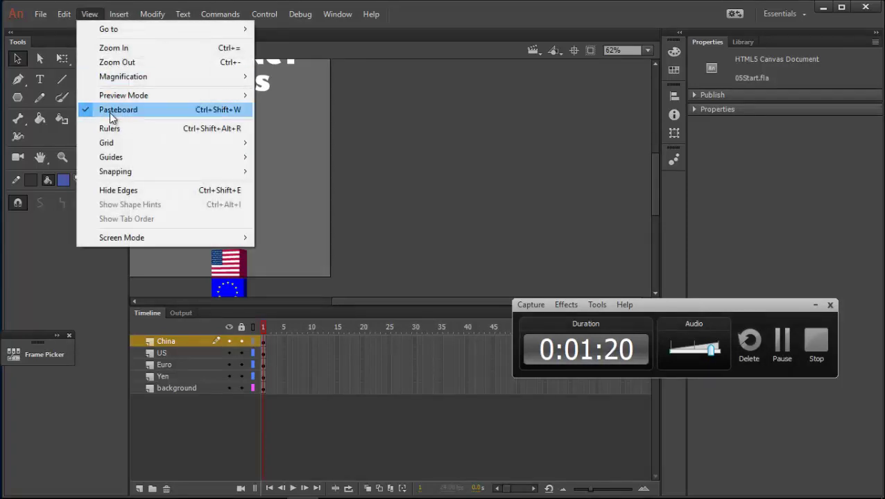
click(109, 112)
click(89, 14)
click(126, 111)
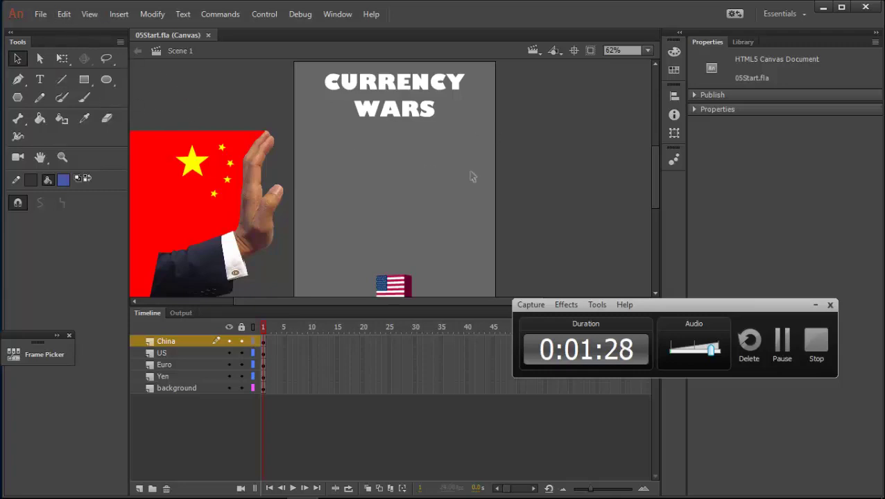
- Turn Pasteboard off and on once more to bring the off-centre stage back into view
scroll(179, 210, right, 5)
scroll(276, 172, up, 5)
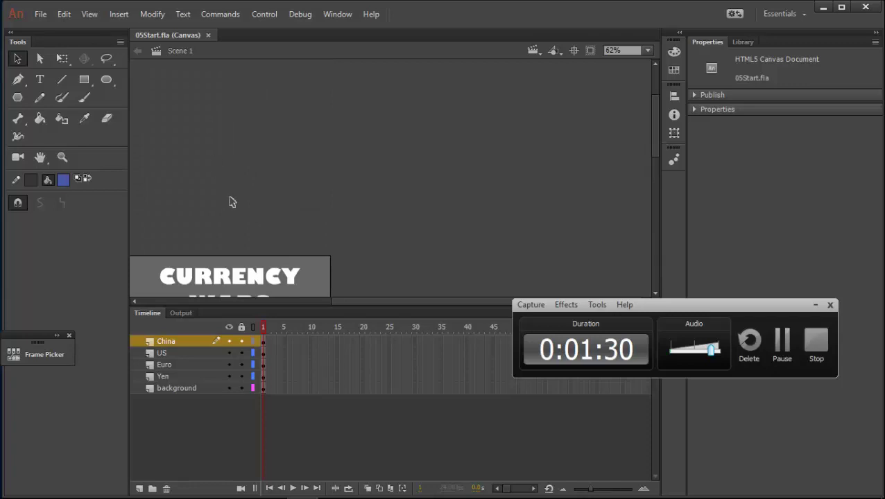
drag(233, 202, 423, 175)
scroll(388, 187, up, 3)
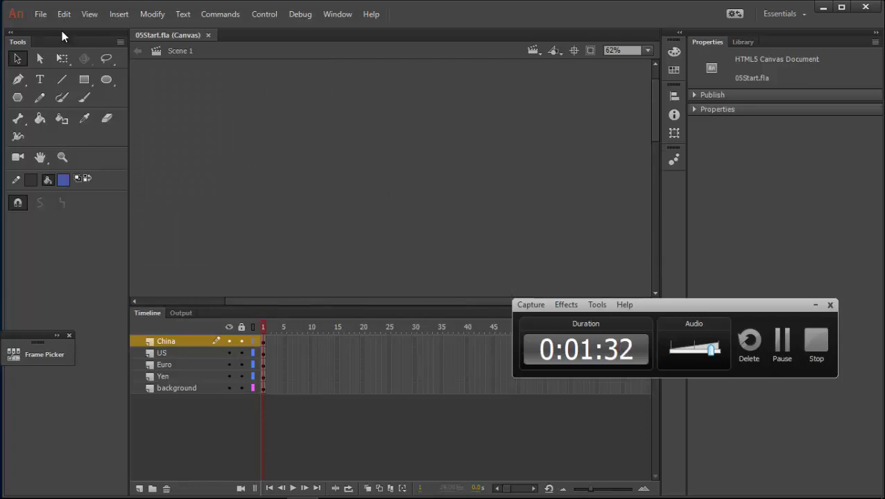
click(89, 14)
click(103, 43)
click(90, 13)
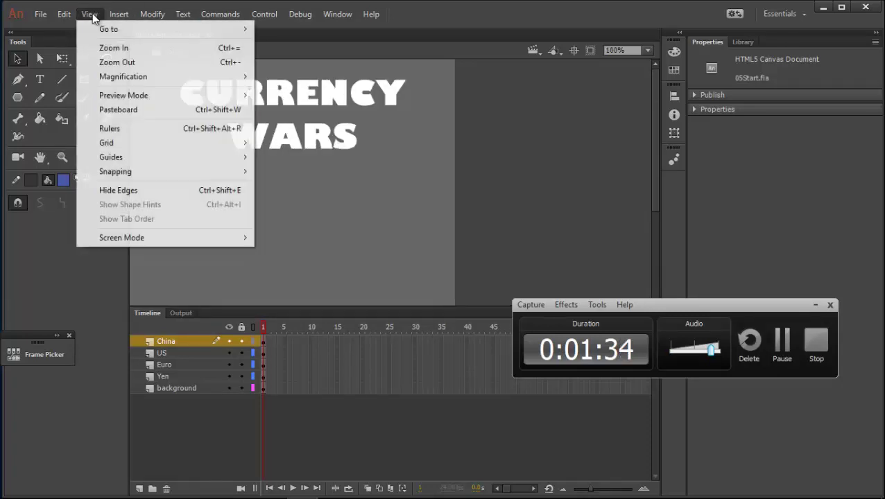
click(123, 108)
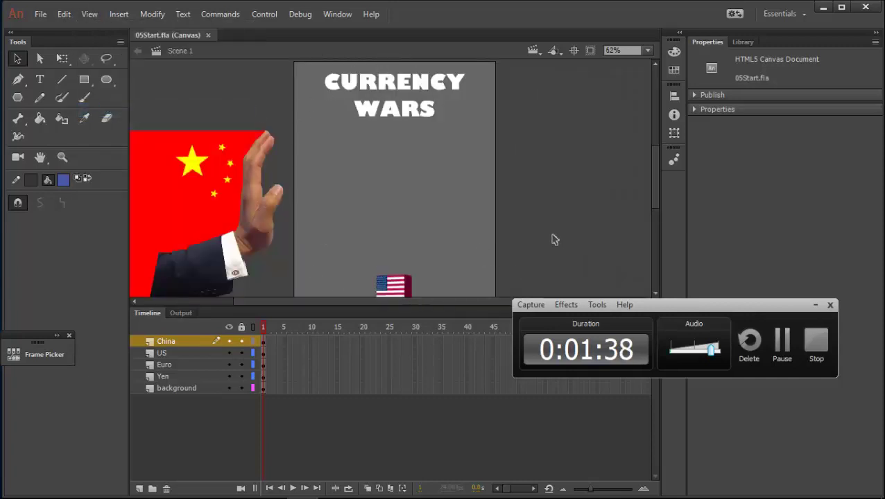
- Close 05Start.fla and reopen the 05Start document from the Animate, Lessons, Lesson05, 05Start folder
drag(383, 182, 507, 38)
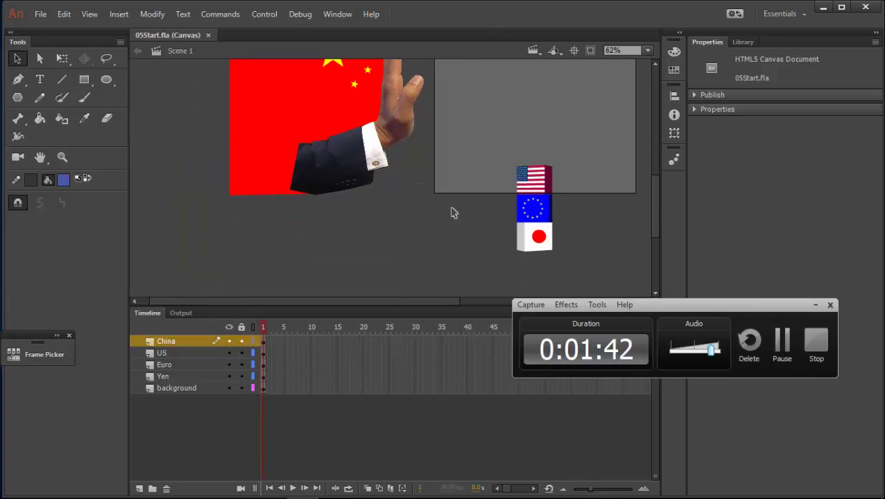
drag(447, 148, 304, 208)
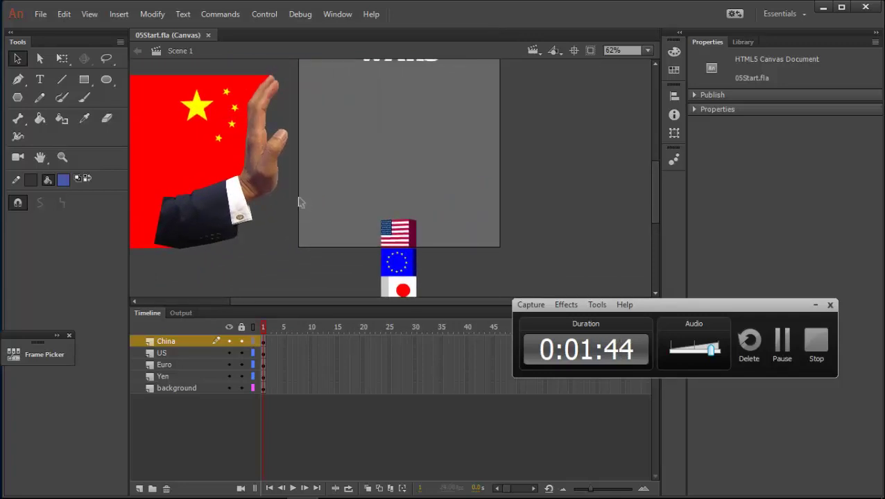
click(208, 35)
click(41, 14)
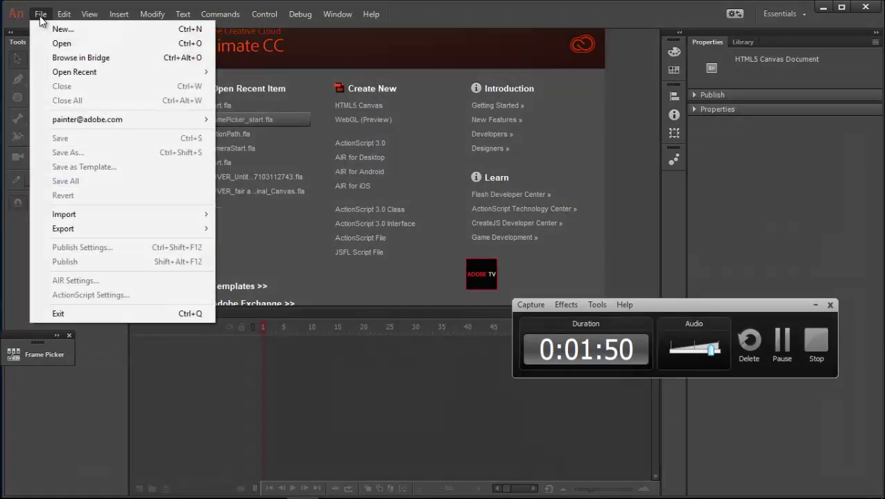
click(59, 41)
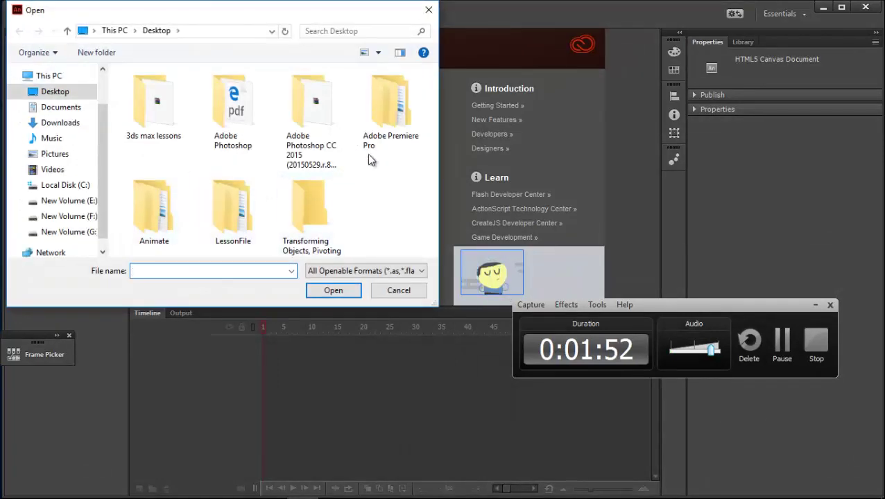
double_click(158, 219)
double_click(158, 122)
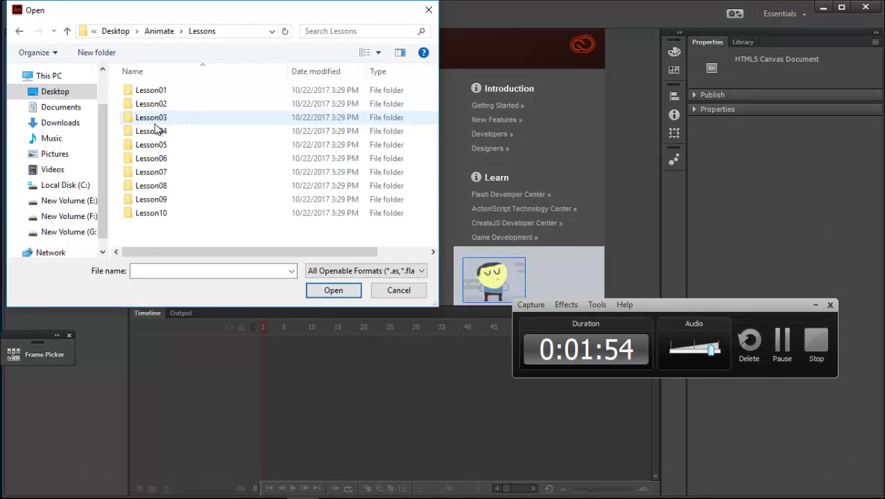
double_click(154, 145)
double_click(153, 114)
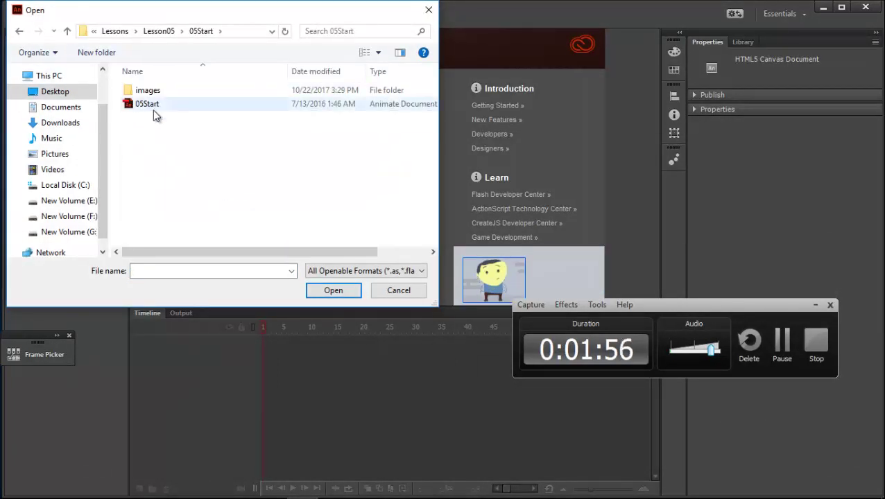
double_click(152, 109)
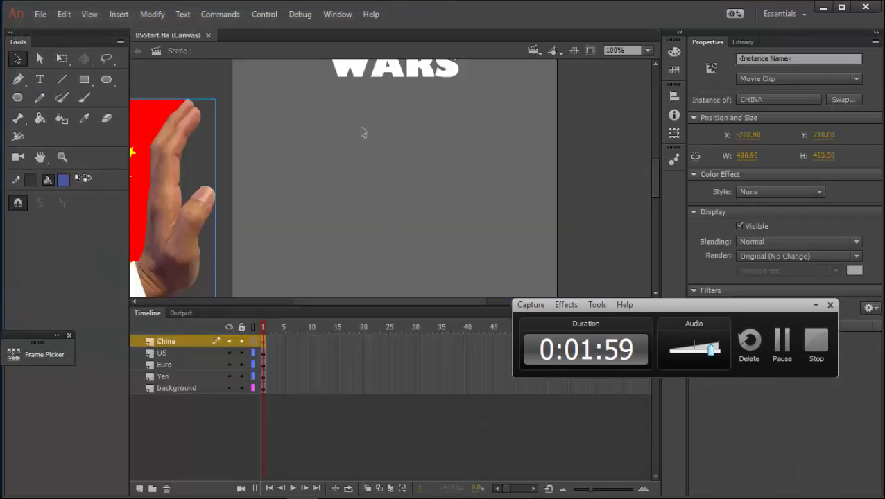
scroll(277, 229, up, 5)
scroll(277, 229, left, 5)
scroll(367, 148, up, 2)
scroll(368, 149, left, 3)
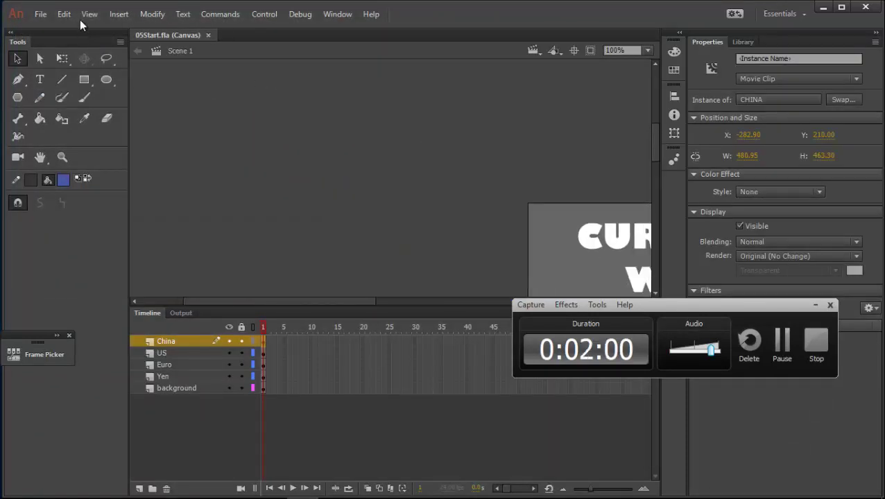
- Hide and reshow the pasteboard in the reopened document to bring its stage and off-stage artwork back into view
click(88, 15)
click(125, 111)
click(83, 17)
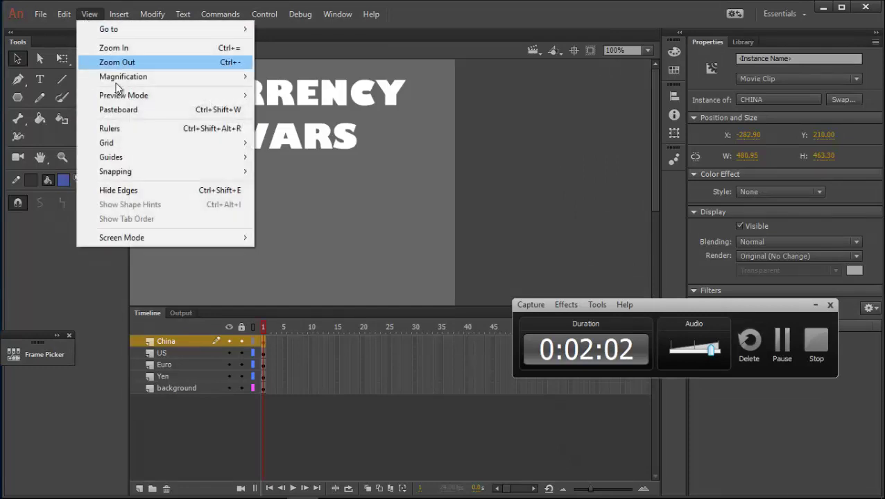
click(121, 112)
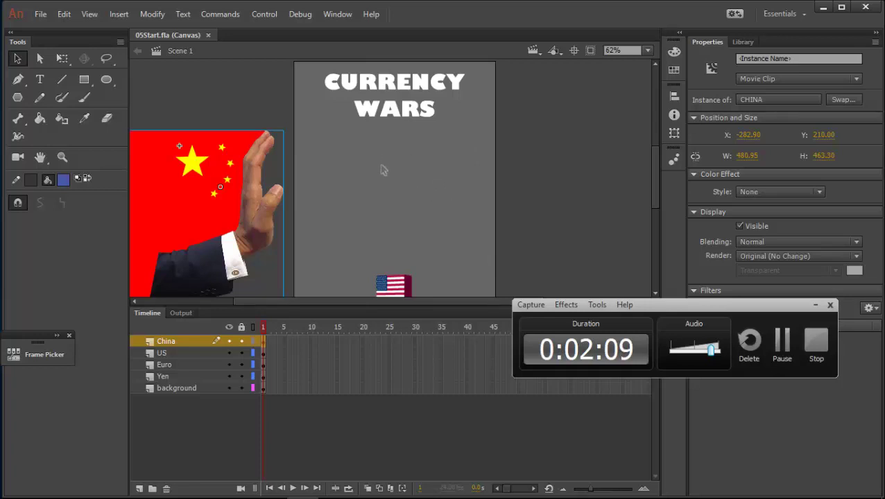
click(781, 350)
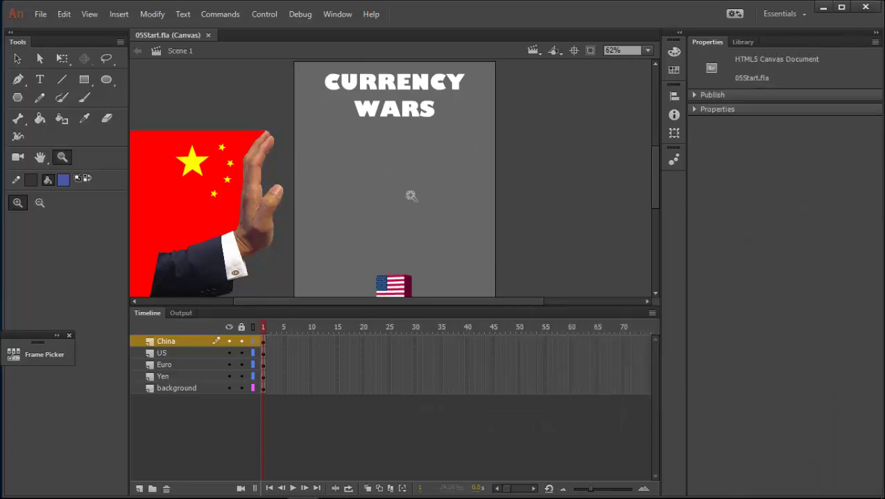
- Select the US, Euro, Yen and background layers one at a time to identify their artwork on the stage
scroll(386, 197, down, 5)
scroll(386, 197, up, 2)
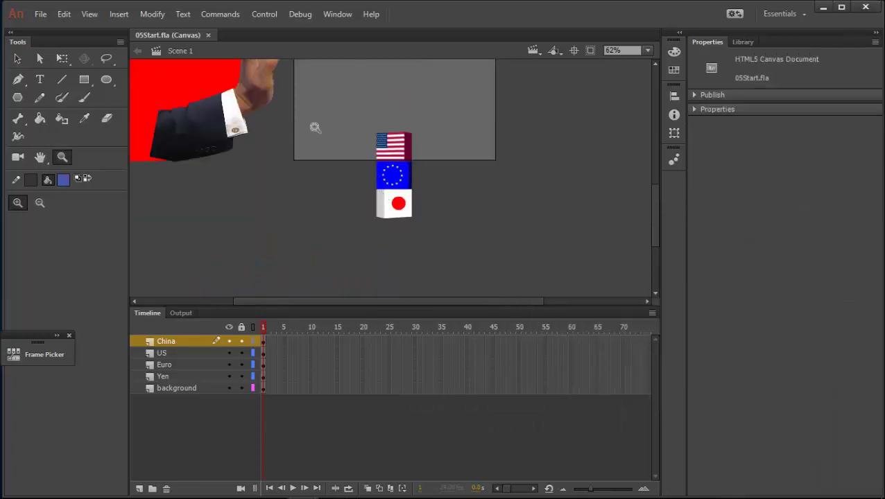
scroll(347, 208, up, 2)
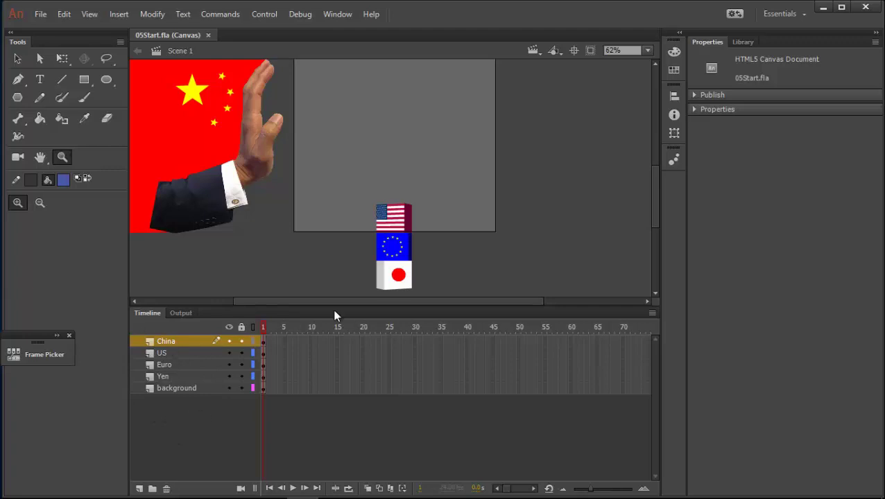
click(166, 353)
click(173, 366)
click(160, 375)
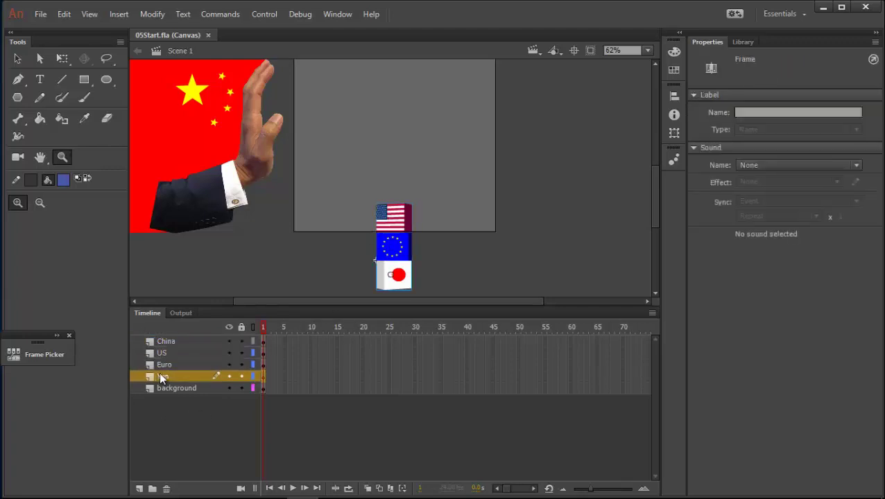
click(177, 389)
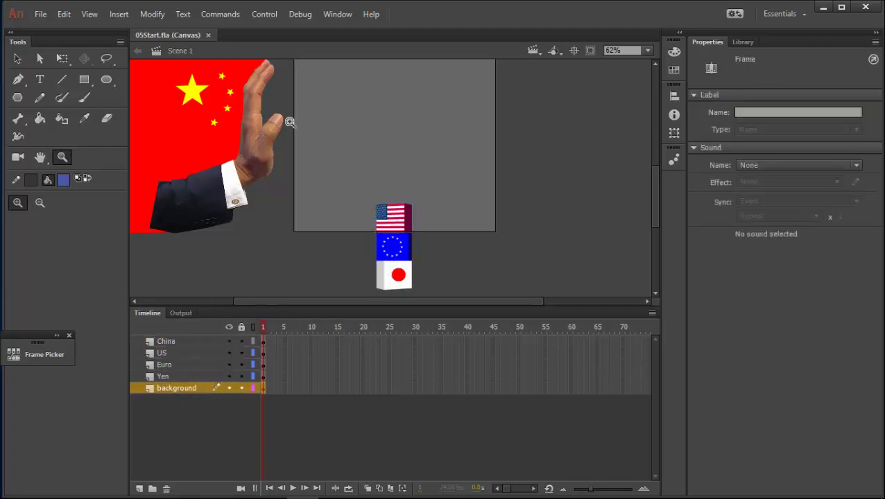
scroll(205, 280, up, 3)
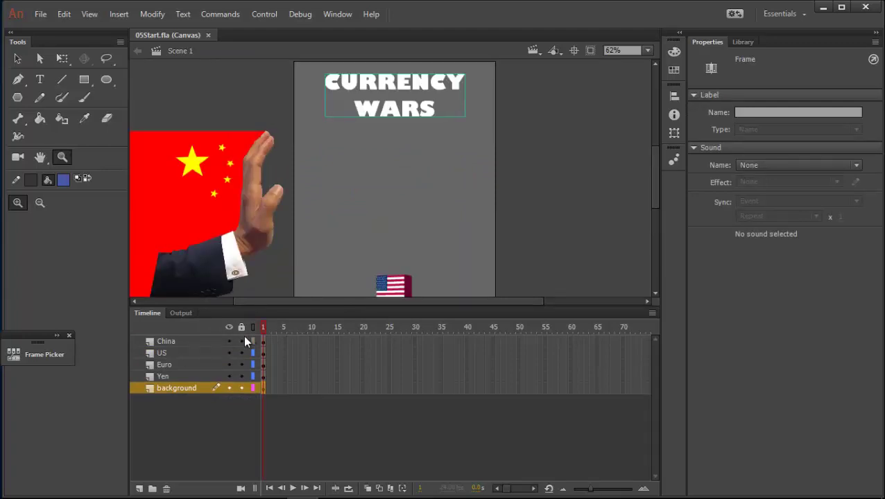
- Hide and reshow the China, US and Euro layers in turn to see which artwork each one holds
click(229, 341)
click(229, 341)
scroll(292, 204, down, 3)
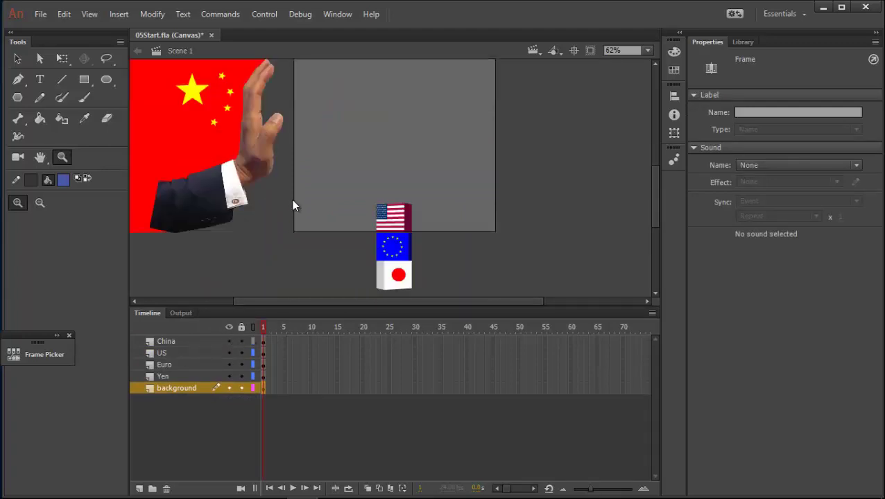
click(229, 353)
click(232, 357)
click(230, 362)
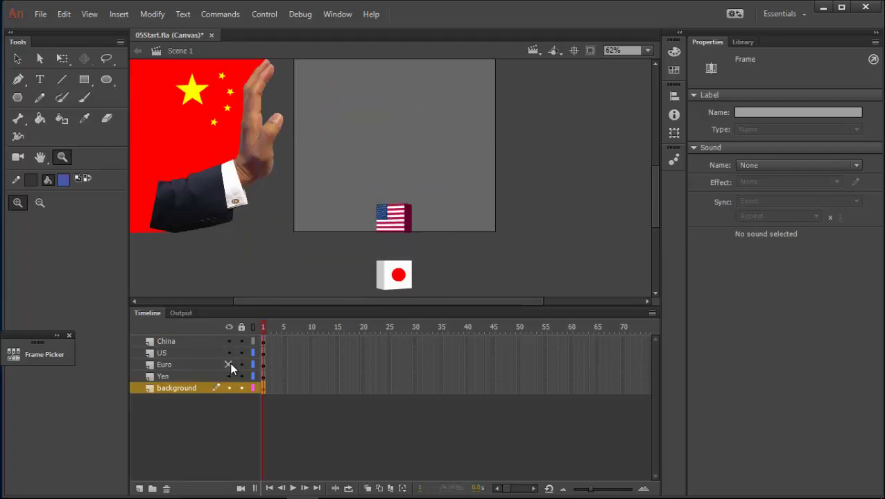
click(228, 365)
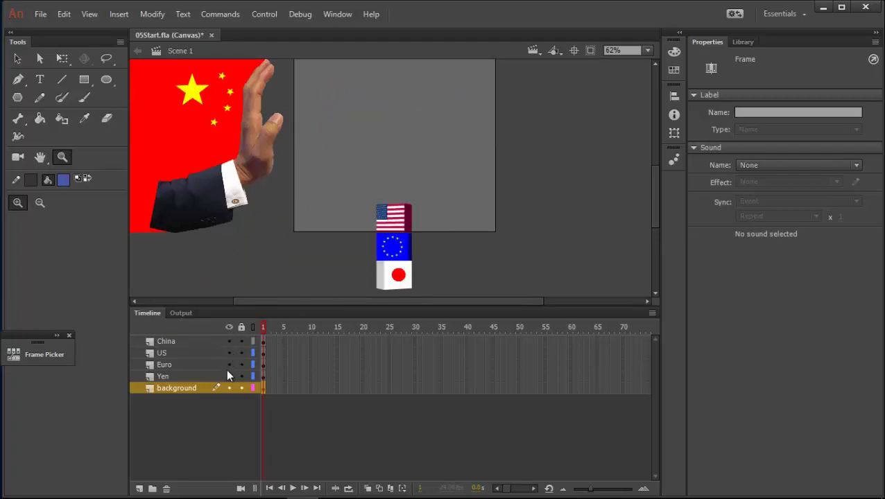
- Toggle the visibility of the Yen layer and the background layer off and on to check their contents
click(229, 375)
click(230, 375)
scroll(313, 252, up, 5)
scroll(341, 237, down, 5)
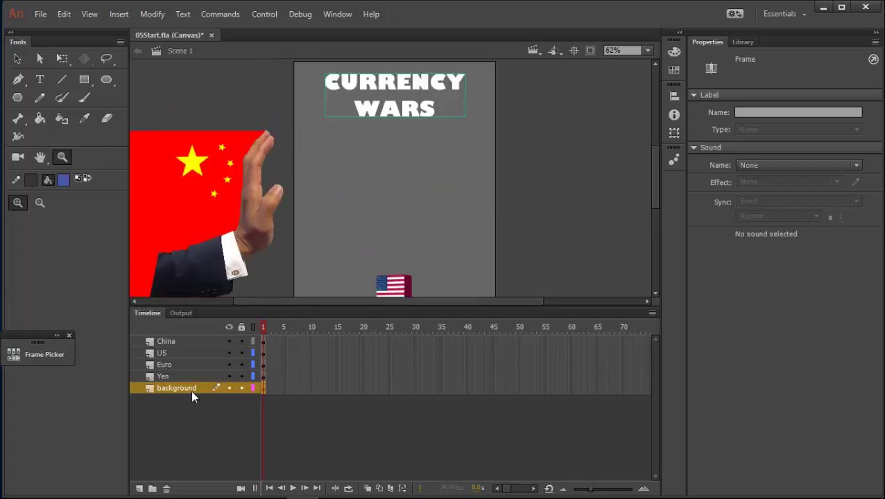
click(229, 387)
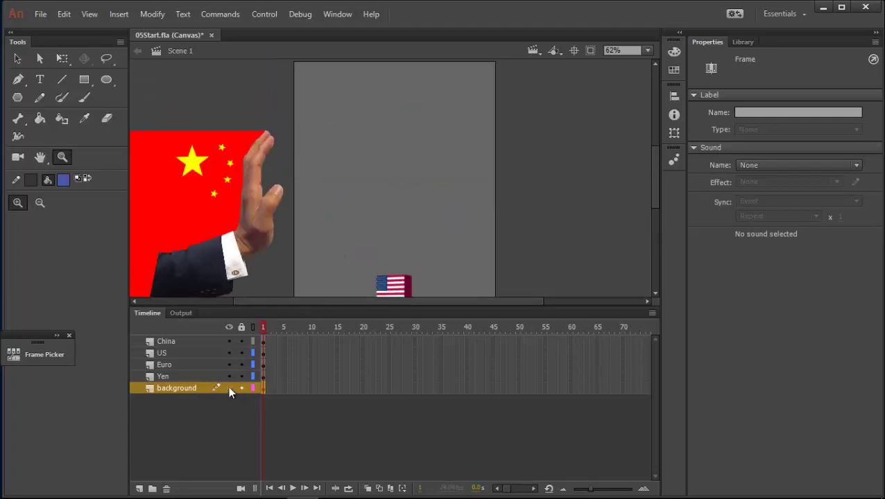
click(228, 386)
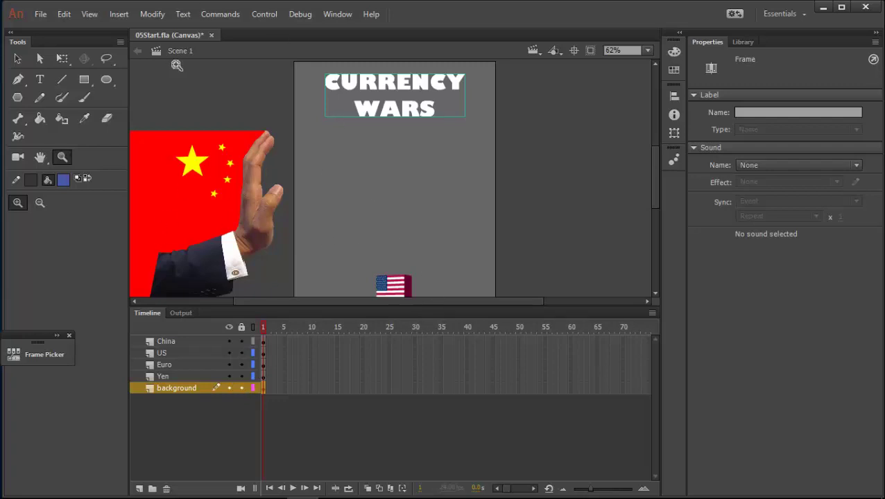
scroll(387, 102, down, 3)
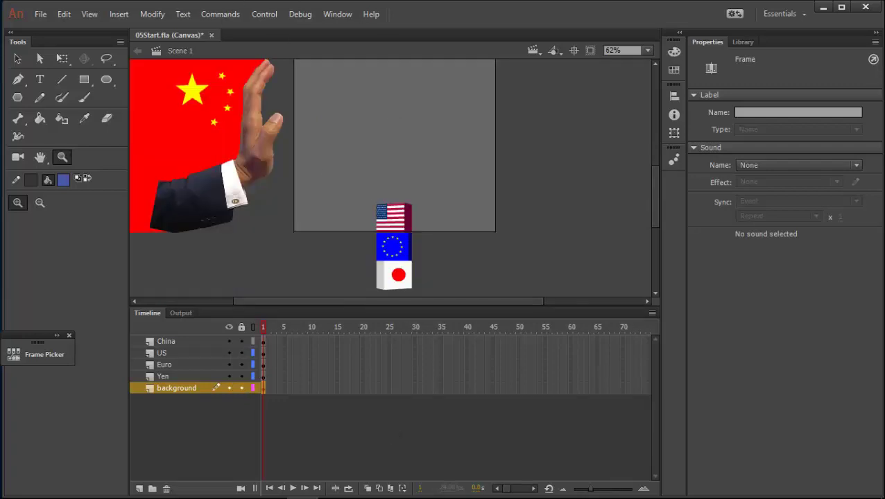
click(335, 486)
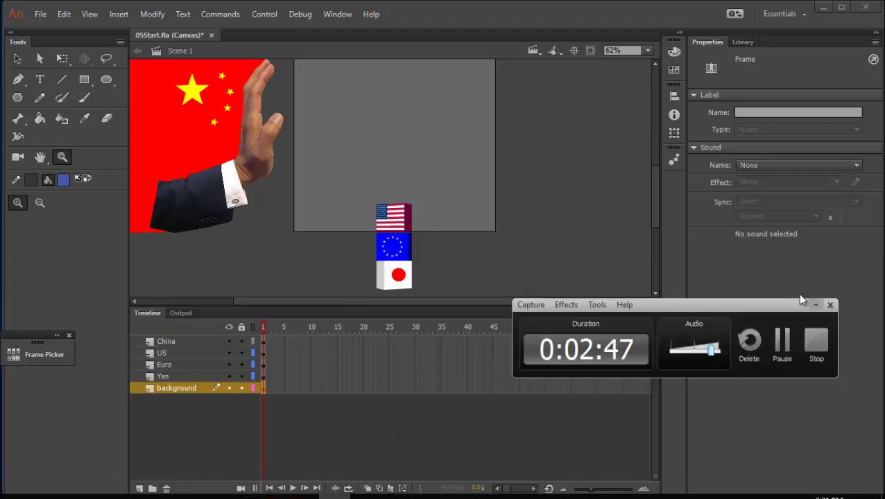
drag(806, 302, 808, 303)
click(818, 308)
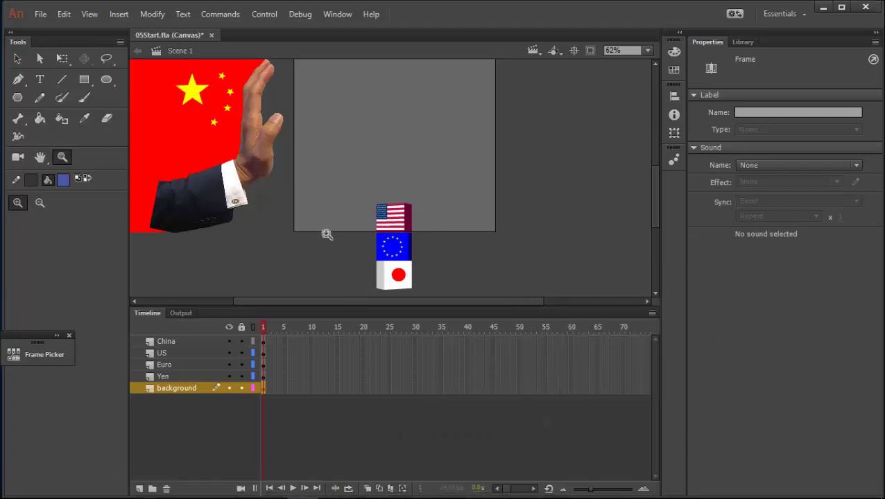
- Extend all five layers, from China down to background, to frame 30 by inserting frames
click(18, 60)
scroll(537, 189, left, 2)
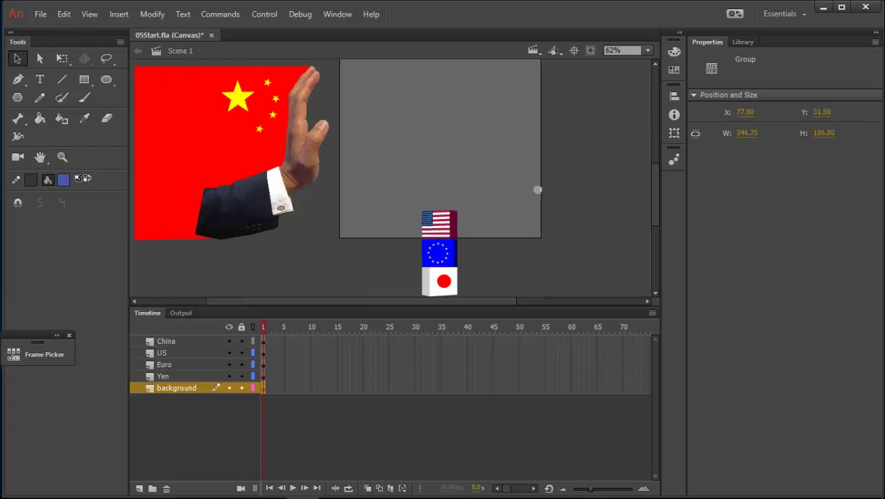
scroll(444, 183, up, 1)
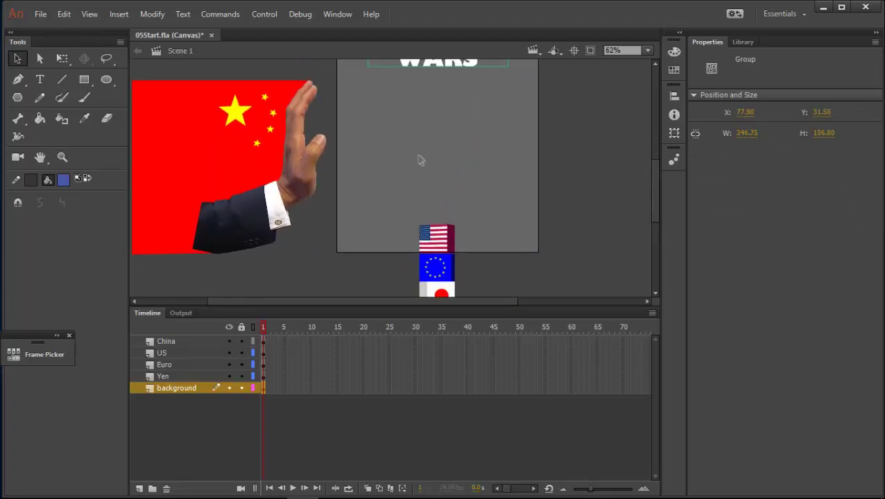
scroll(421, 160, down, 3)
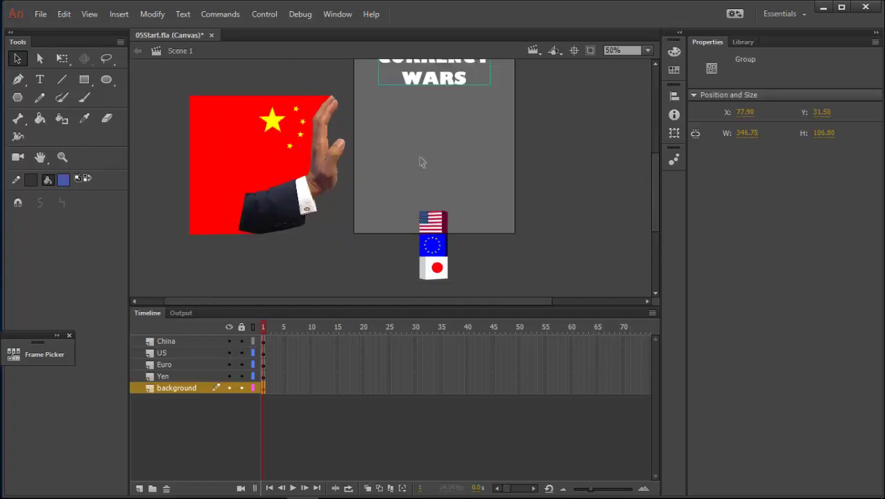
scroll(449, 164, right, 2)
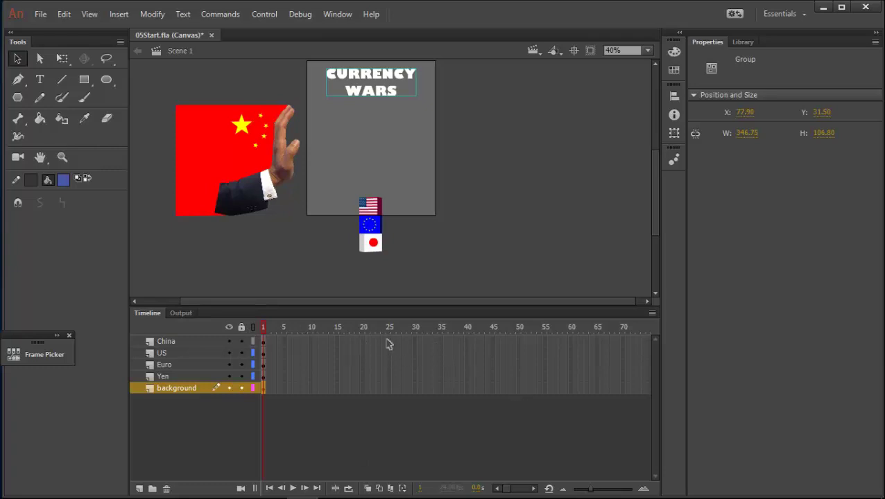
drag(416, 348, 413, 400)
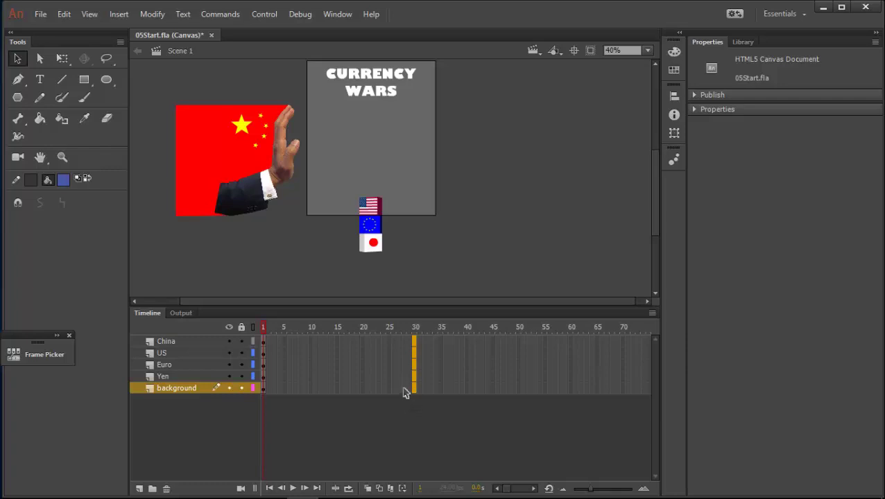
key(F5)
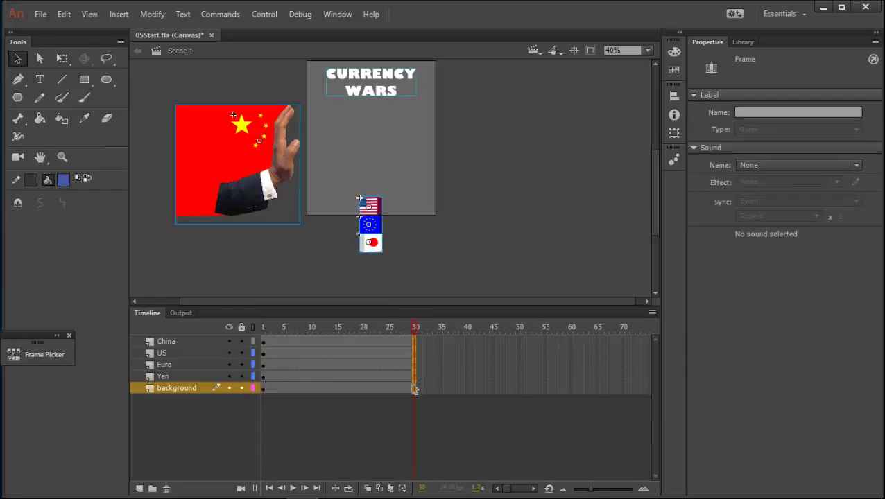
click(458, 451)
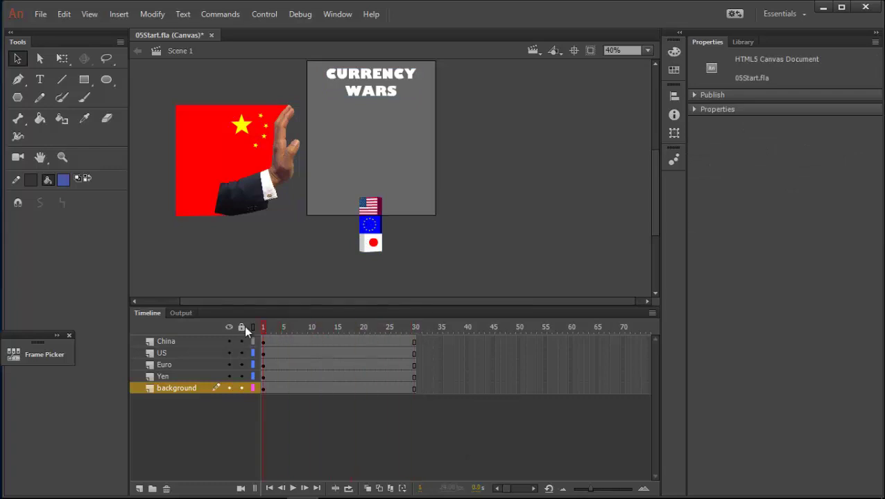
- Play back part of the extended timeline, stopping at frame 17 with the Yen layer active
key(Return)
click(167, 375)
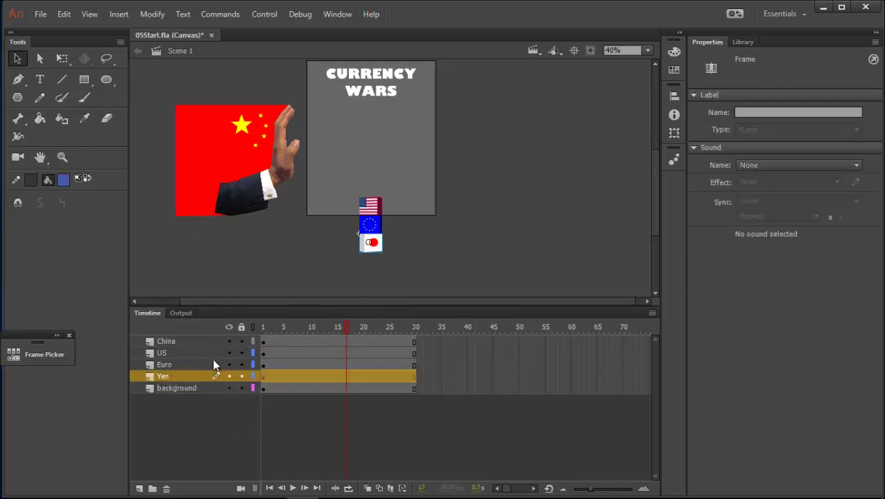
click(210, 397)
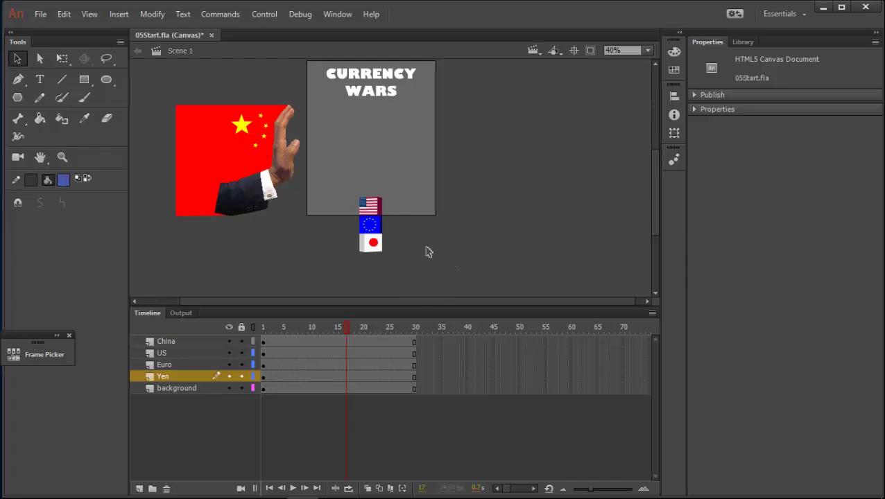
- Create motion tweens on the US, Euro and Yen layers together
click(174, 355)
shift+click(173, 364)
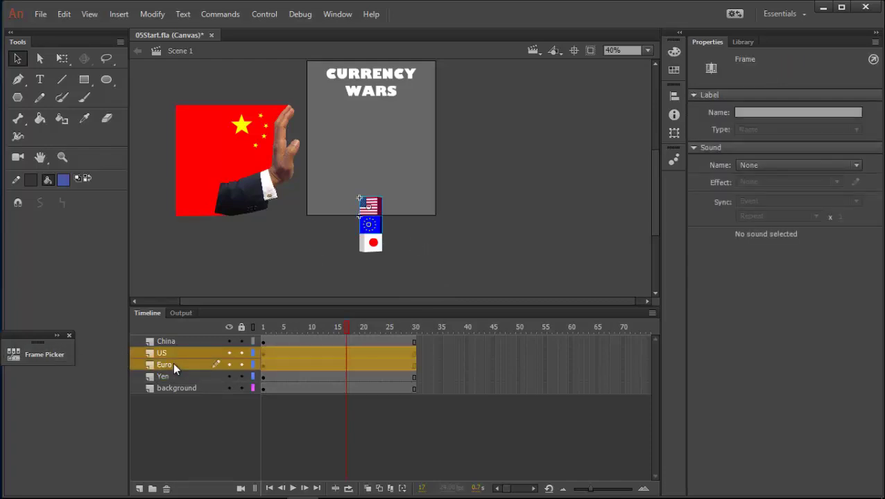
shift+click(176, 376)
right_click(348, 361)
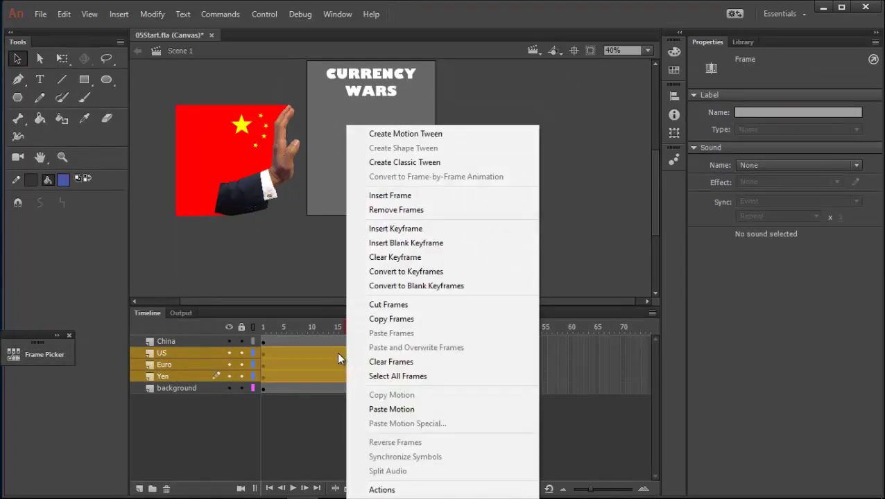
click(411, 138)
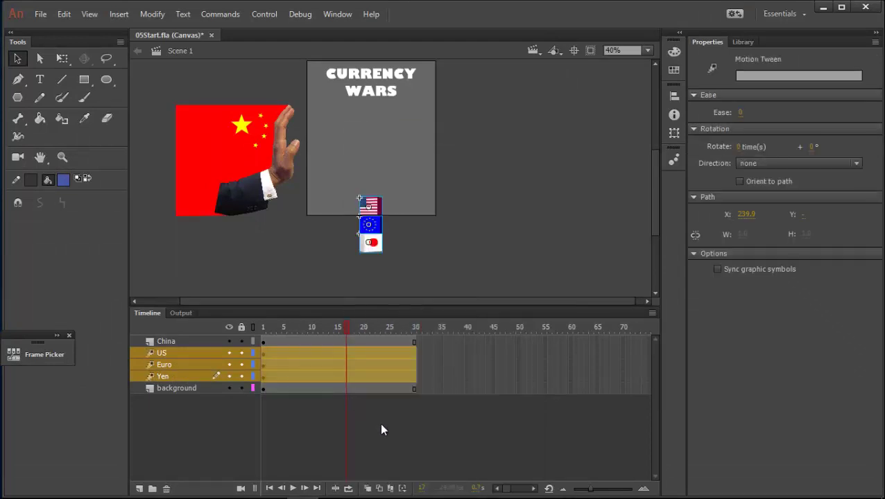
click(380, 430)
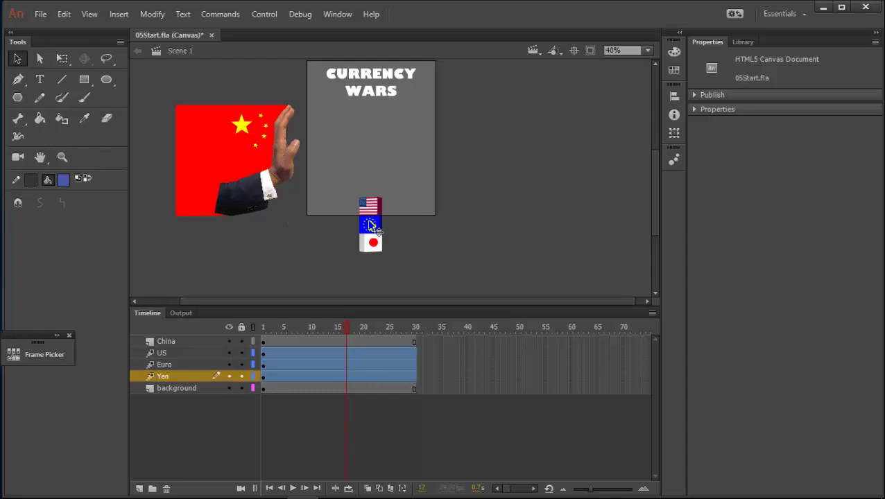
- Try to move the US, Euro and Yen blocks together straight down below the stage at frame 29, to about Y 942
scroll(306, 254, down, 3)
scroll(339, 226, up, 4)
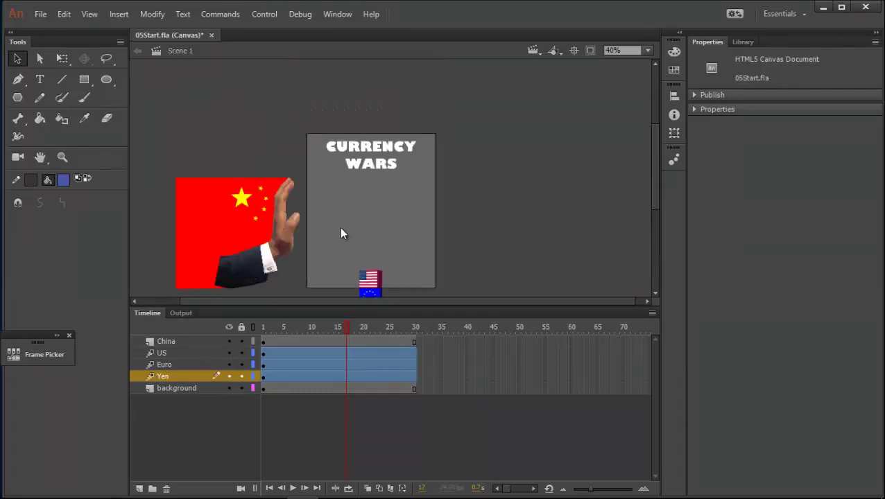
scroll(336, 232, down, 3)
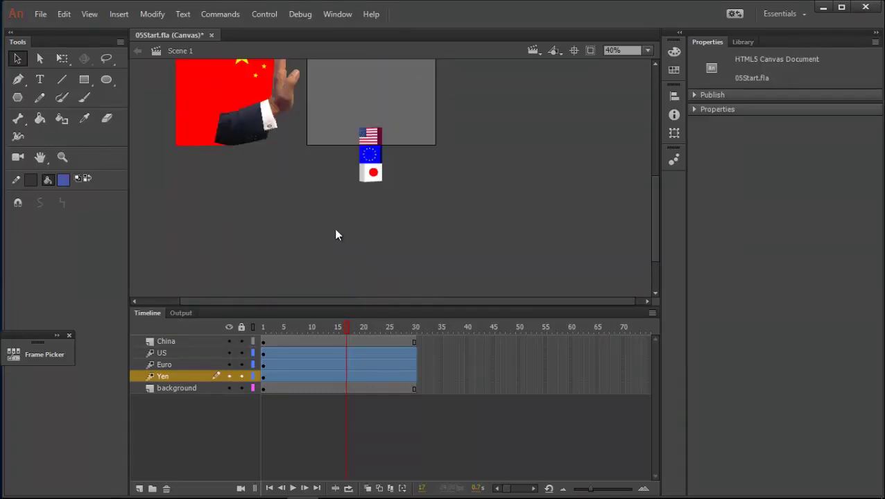
click(162, 354)
shift+click(167, 367)
shift+click(167, 374)
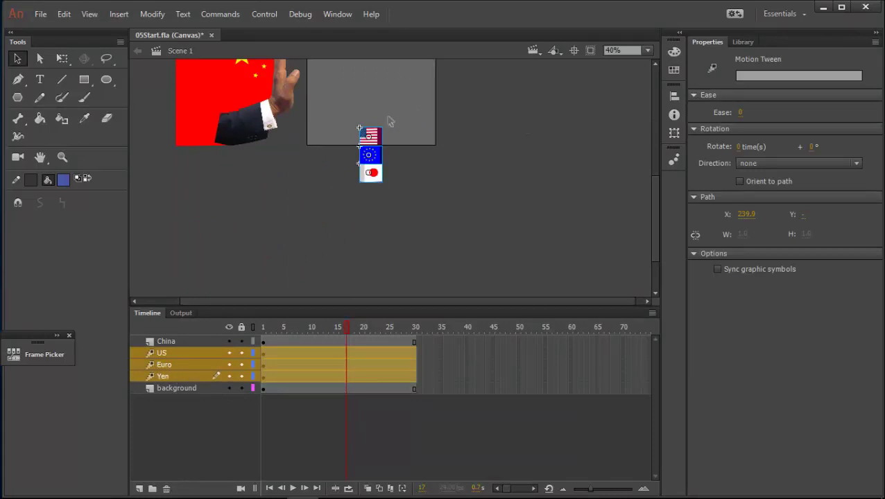
drag(349, 329, 404, 331)
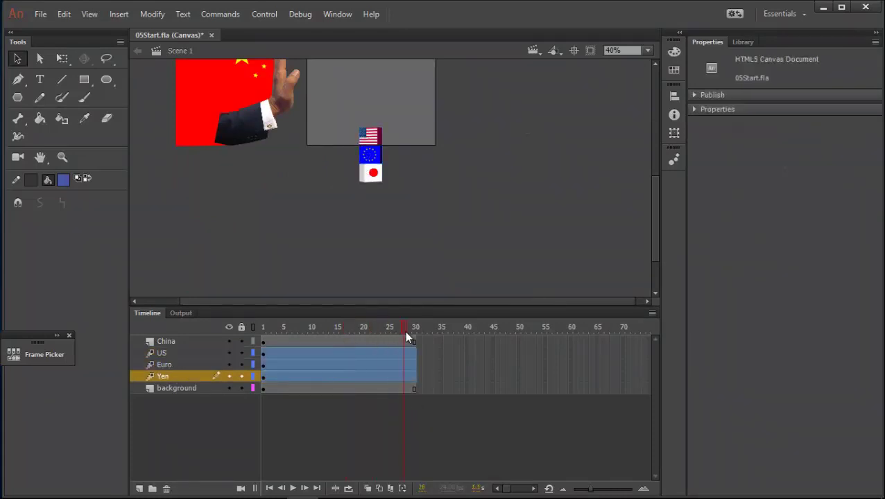
shift+click(158, 366)
shift+click(161, 356)
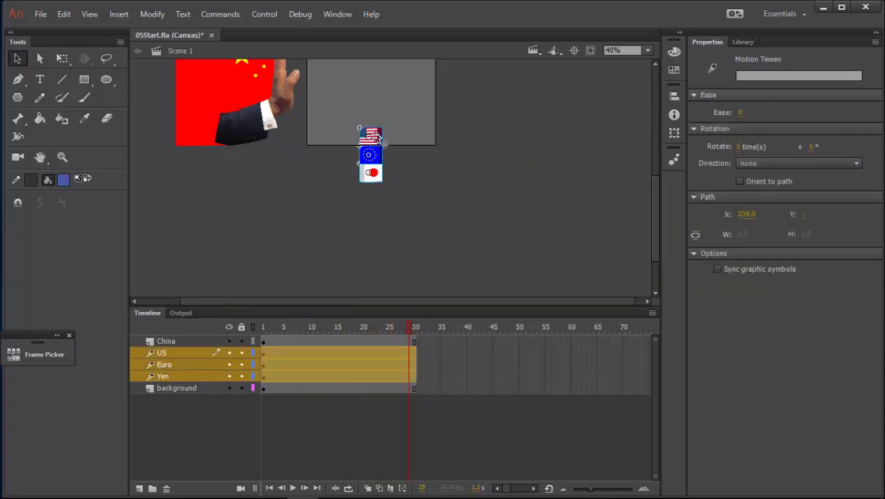
drag(373, 137, 389, 243)
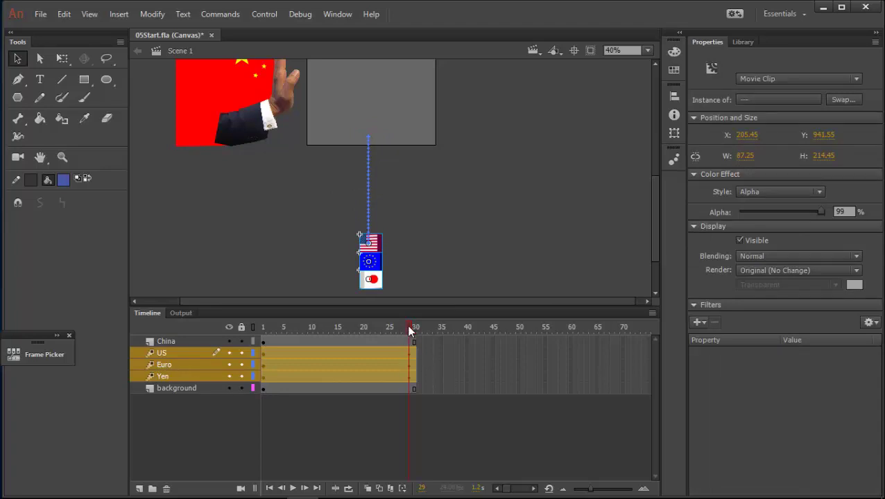
- Undo the downward move of the three currency blocks and set the playhead to frame 23
drag(409, 331, 367, 234)
key(ctrl+z)
click(377, 327)
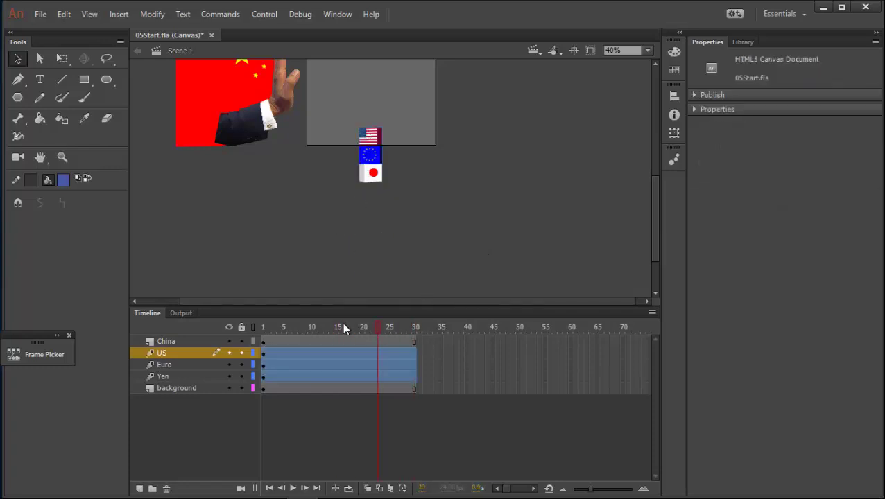
- Select the US, Euro and Yen blocks together on the stage at frame 1
click(263, 327)
click(368, 133)
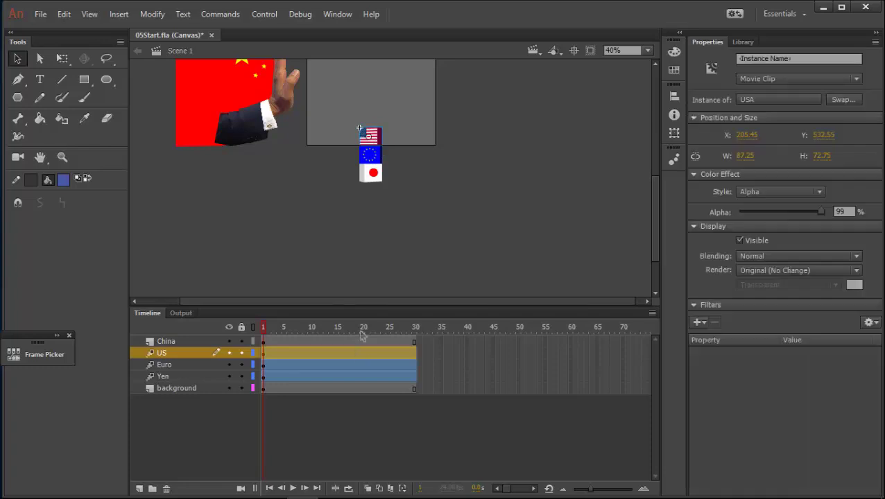
shift+click(370, 155)
shift+click(373, 173)
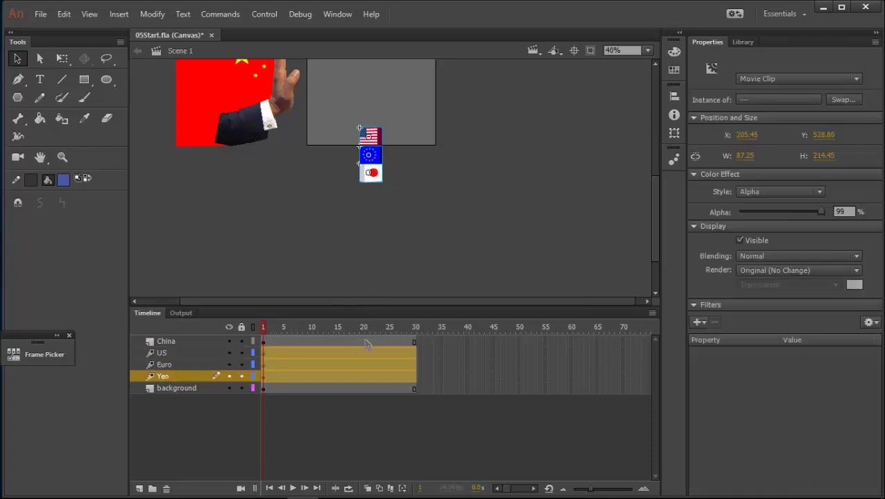
click(348, 412)
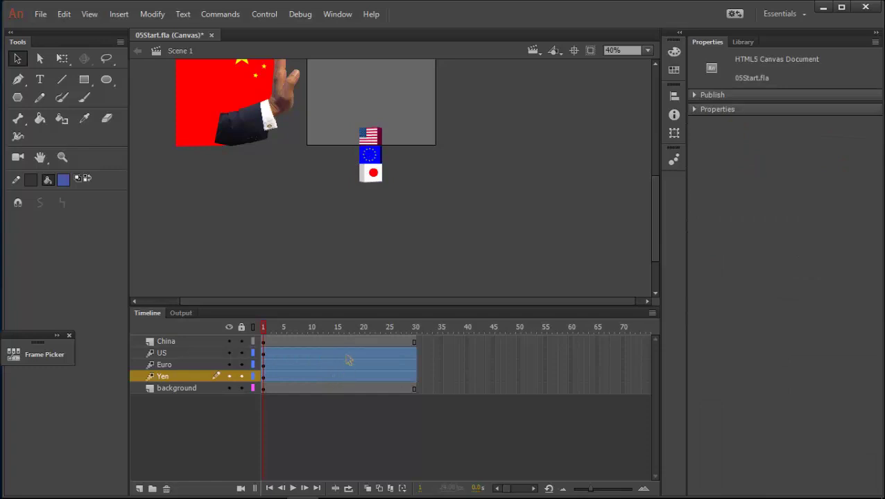
click(381, 142)
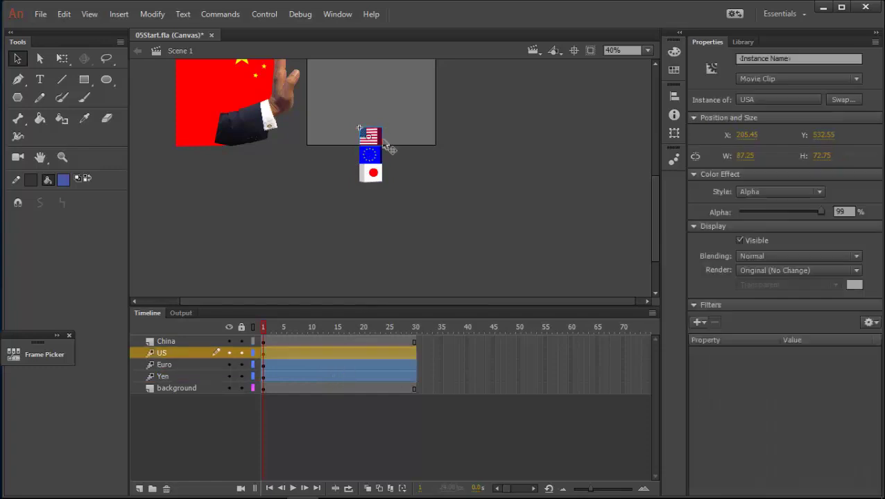
click(380, 159)
click(378, 173)
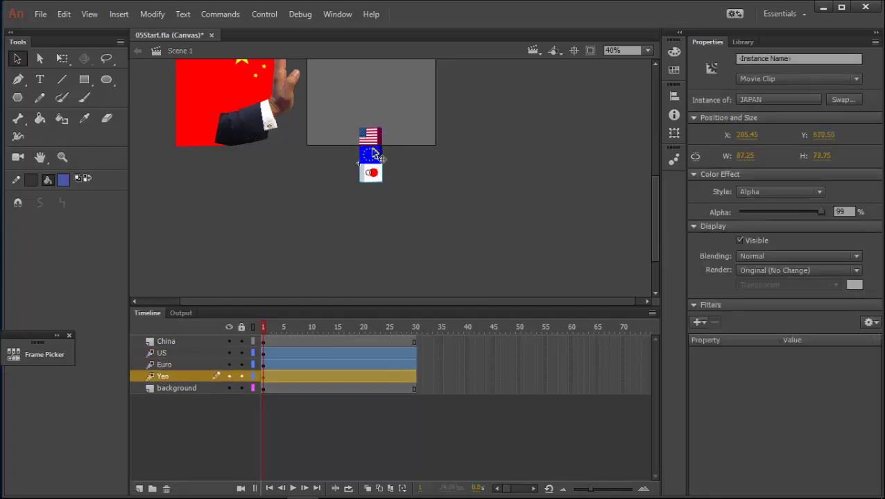
shift+click(371, 136)
shift+click(371, 156)
shift+click(378, 175)
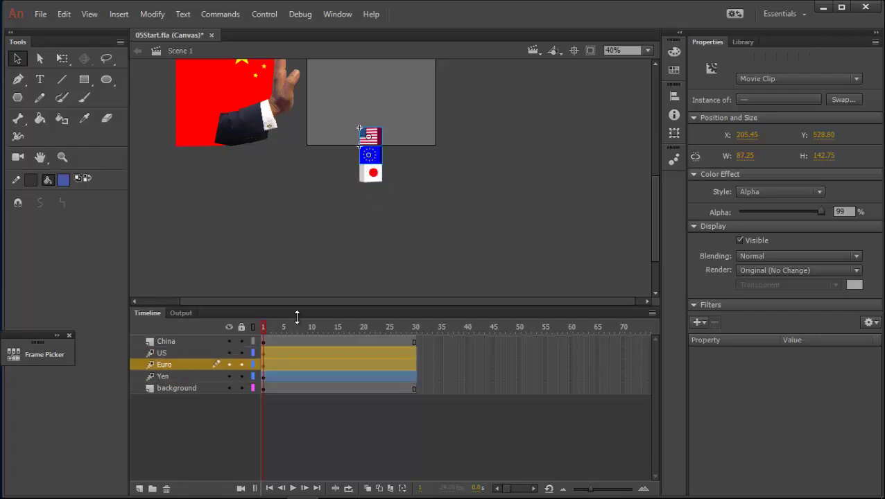
shift+click(372, 174)
- At frame 28, move the US, Euro and Yen blocks together straight down below the stage, to about Y 959
drag(266, 326, 405, 329)
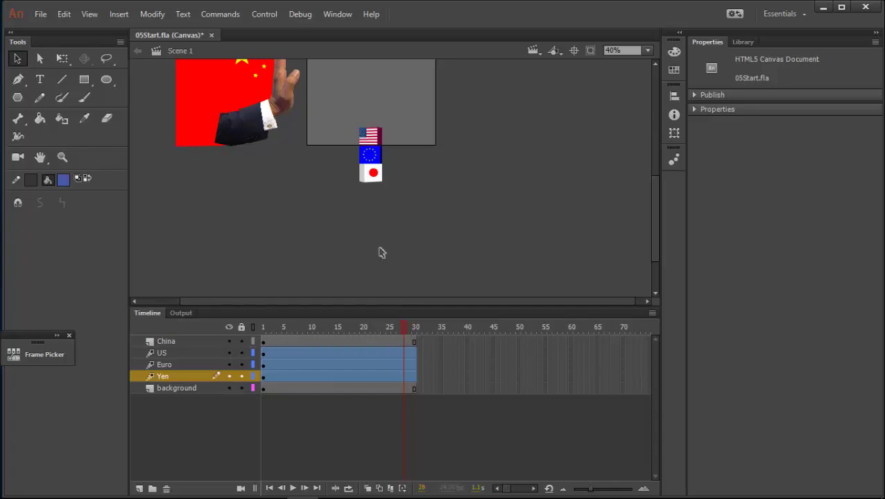
click(373, 141)
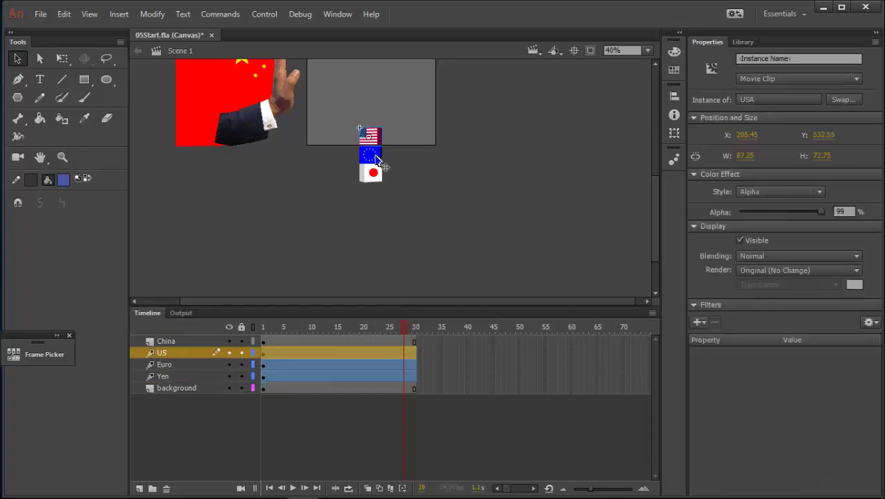
shift+click(374, 159)
shift+click(372, 174)
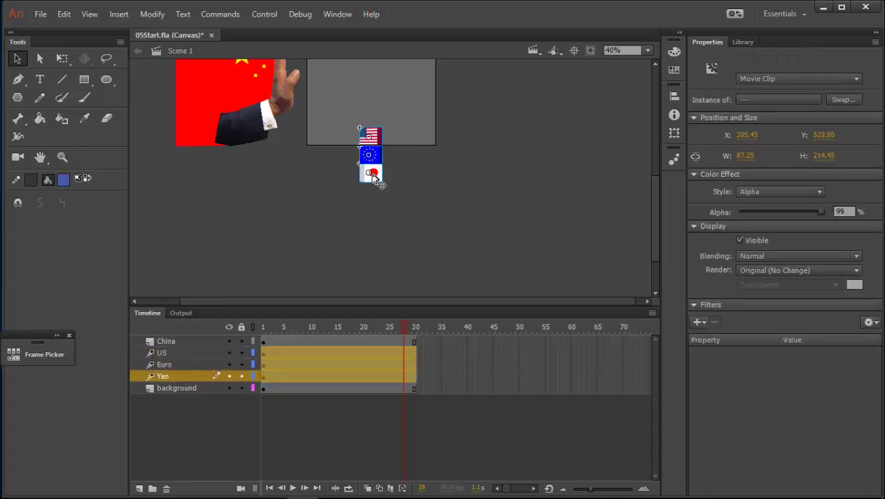
drag(378, 145, 386, 253)
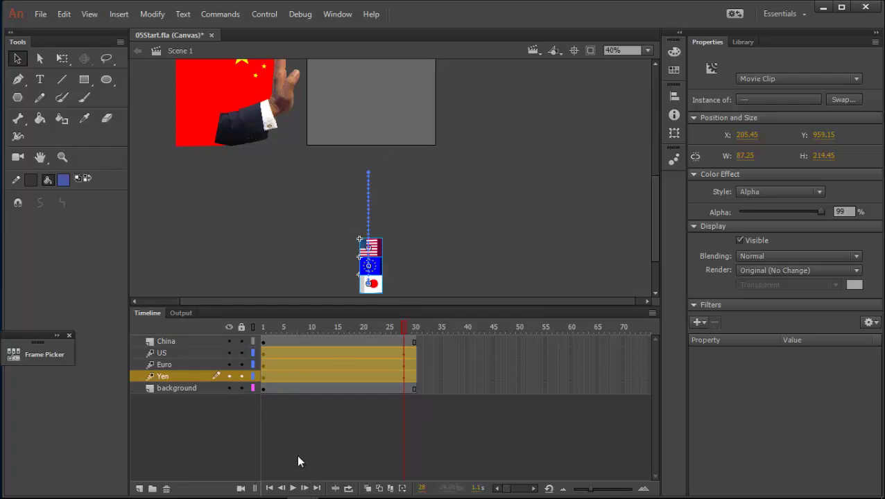
click(343, 430)
- Check the frame 28 keyframes of the US, Euro and Yen layers and scrub through the tweened motion
click(403, 355)
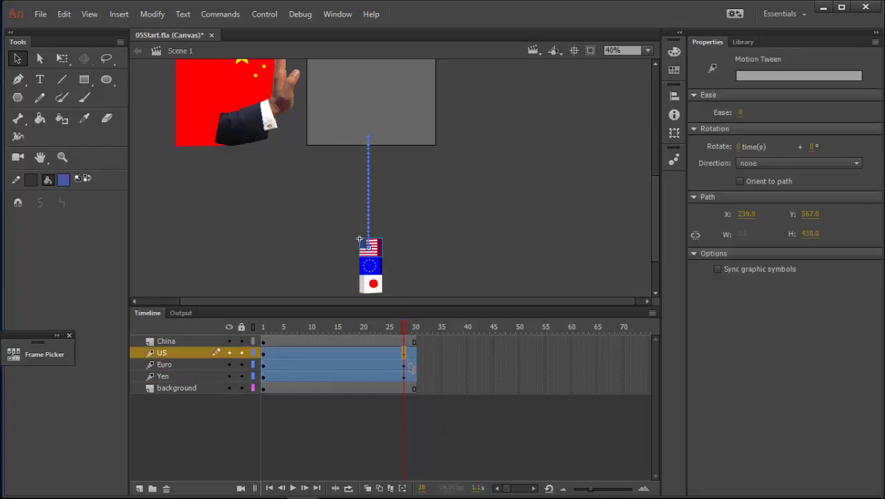
click(404, 365)
click(405, 376)
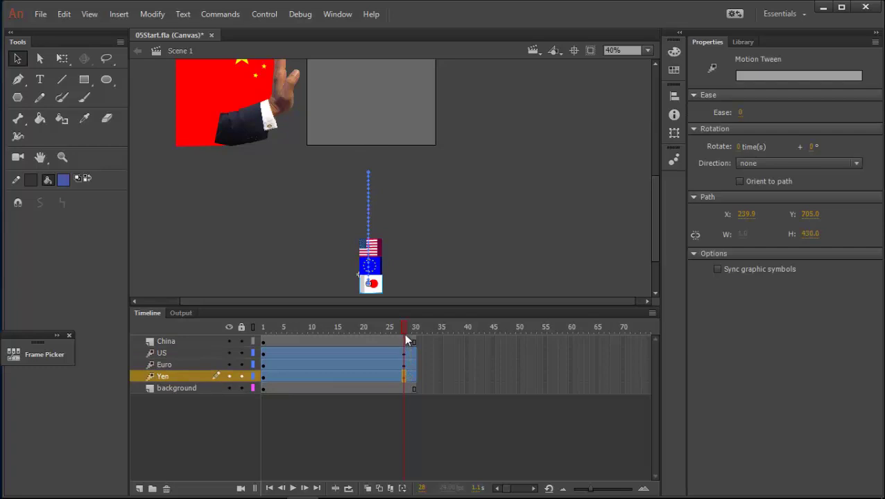
drag(407, 339, 264, 328)
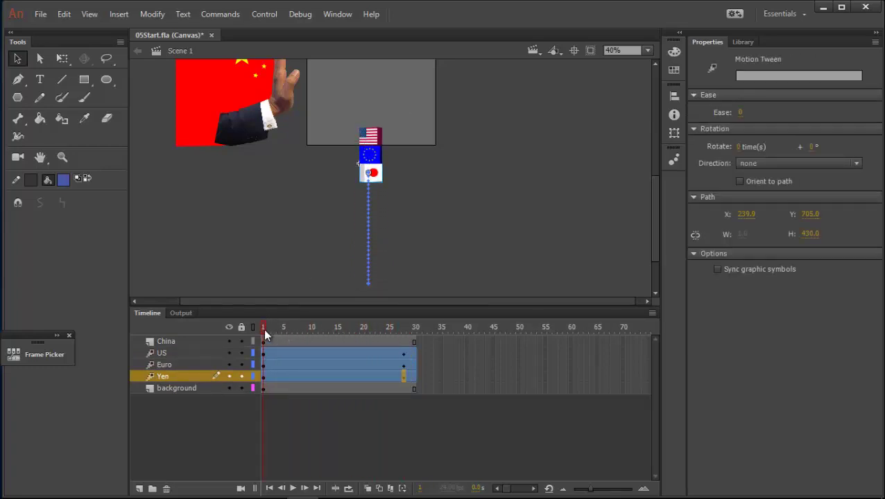
drag(264, 329, 415, 340)
- Examine the starting and ending keyframes of the Euro and Yen tweens at frames 1 and 28
click(269, 365)
click(445, 401)
click(403, 365)
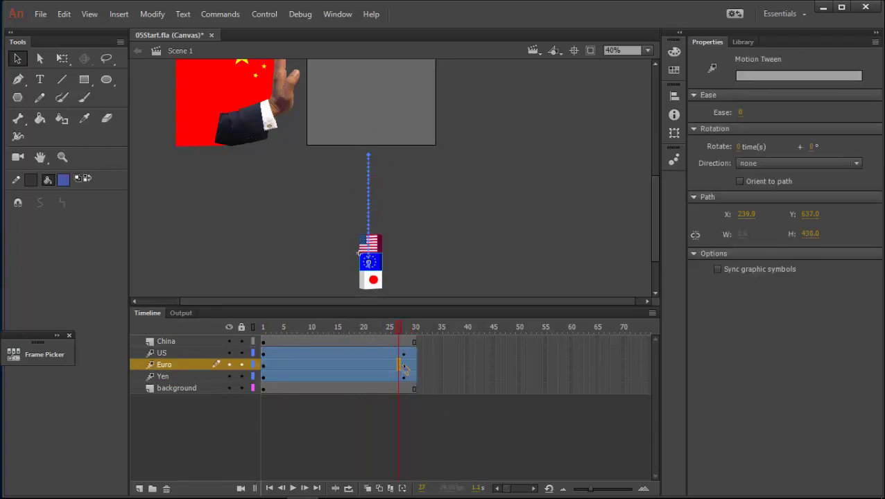
click(263, 366)
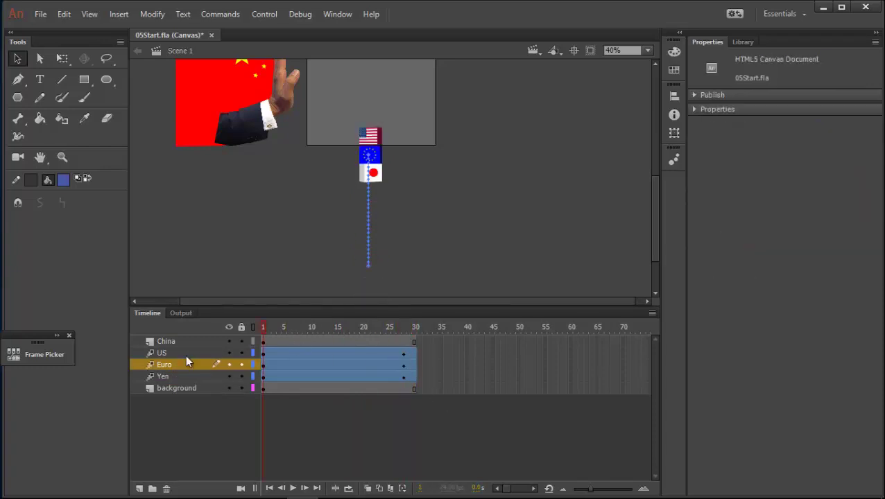
click(264, 377)
drag(262, 330, 414, 329)
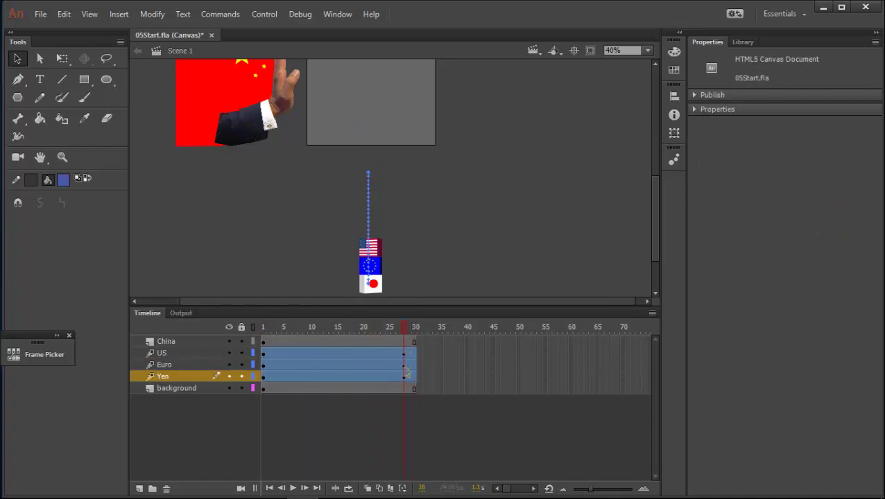
click(406, 372)
click(396, 416)
click(270, 486)
click(303, 485)
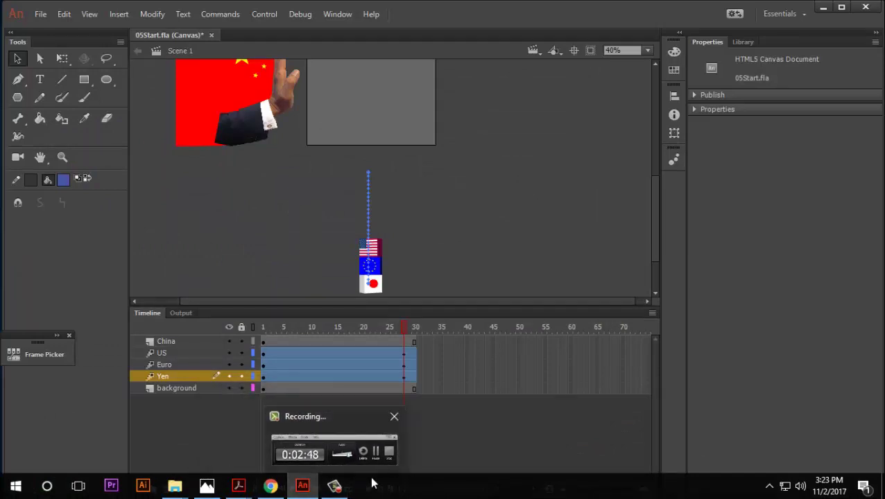
click(342, 490)
click(785, 345)
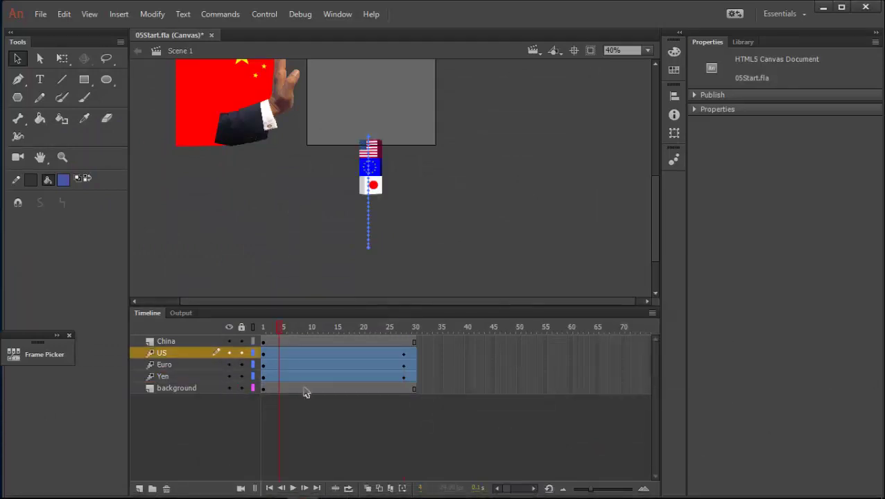
- Show the motion curves of the US layer's tween with Refine Tween and hide them again
click(283, 355)
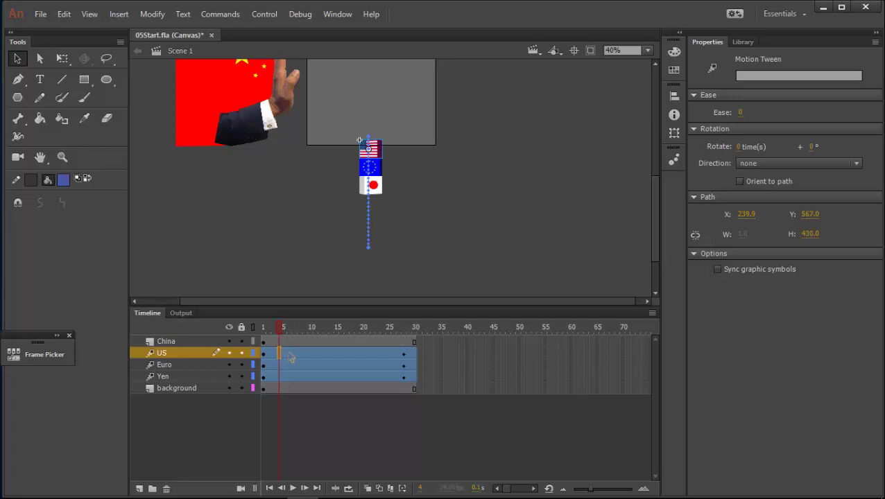
right_click(288, 355)
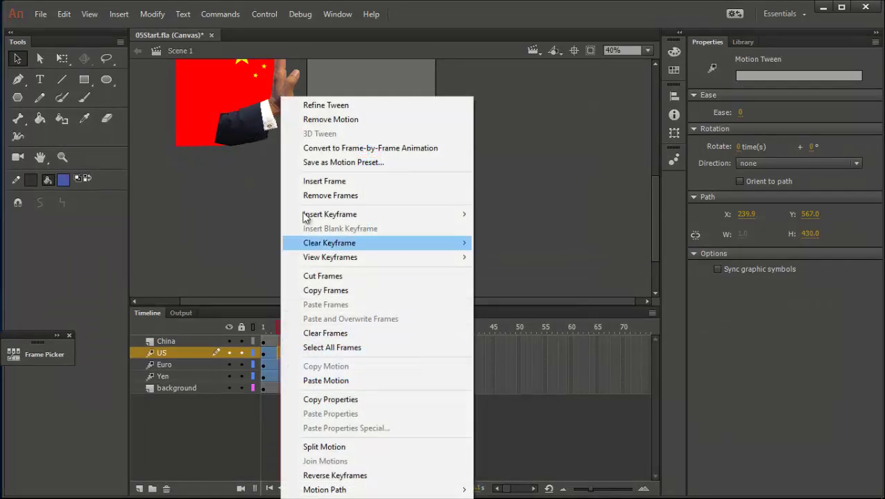
click(317, 108)
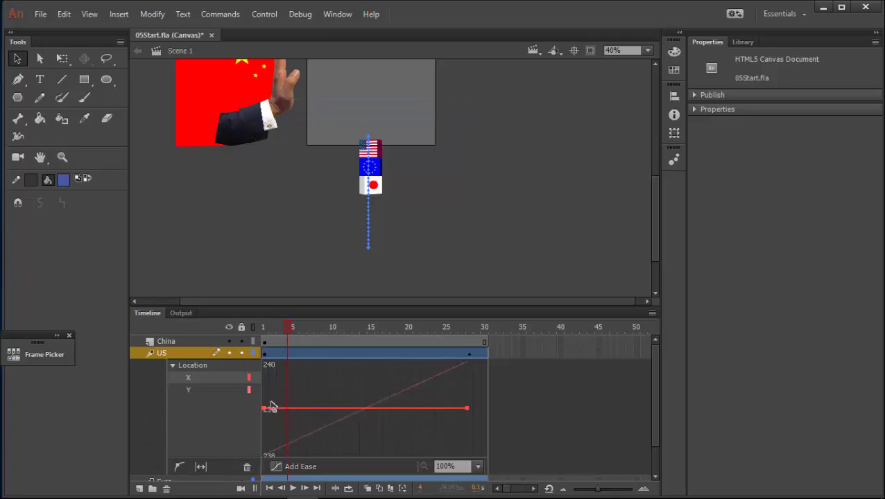
mouse_move(399, 491)
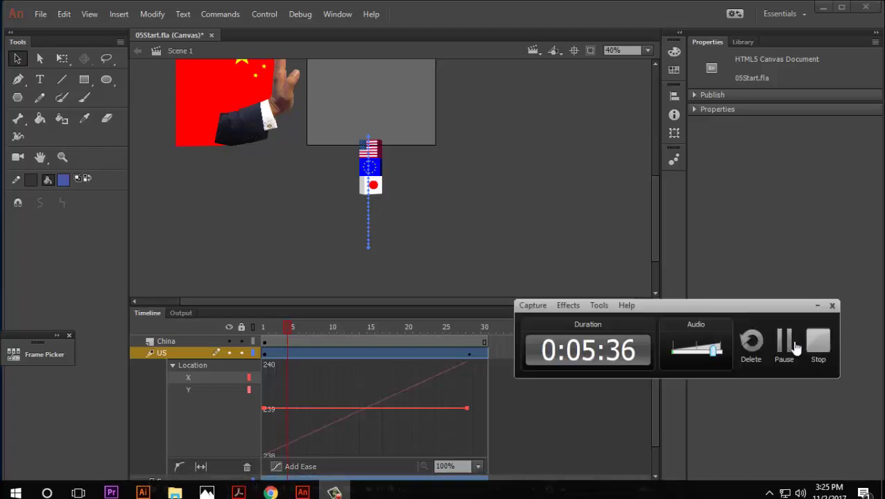
right_click(357, 357)
click(405, 105)
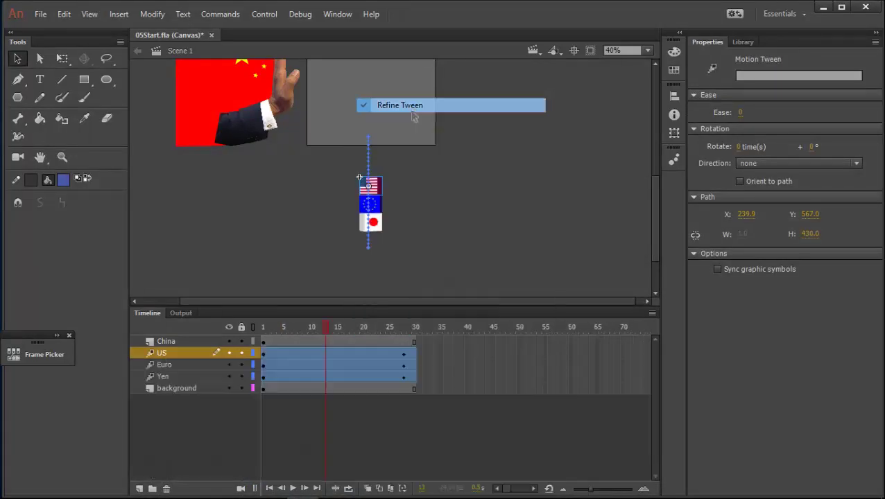
- Expand the US layer's tween with Refine Tween to show its X and Y location curves
click(324, 342)
click(331, 355)
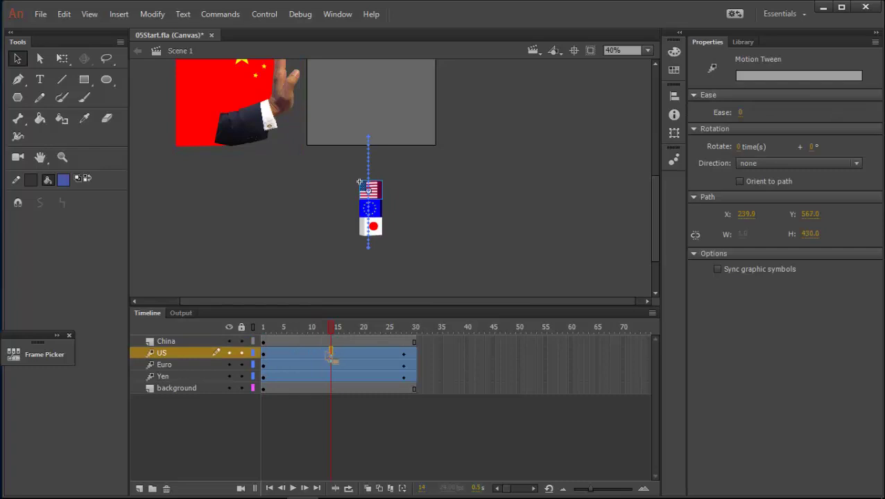
right_click(330, 357)
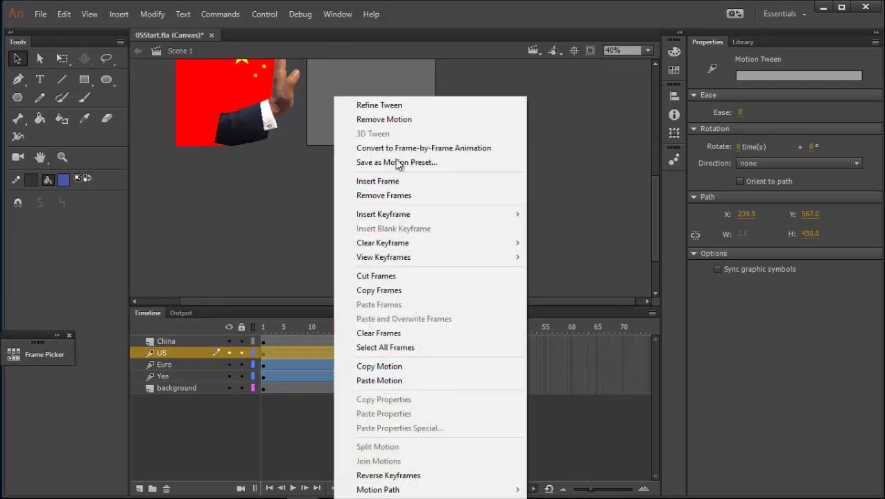
click(380, 107)
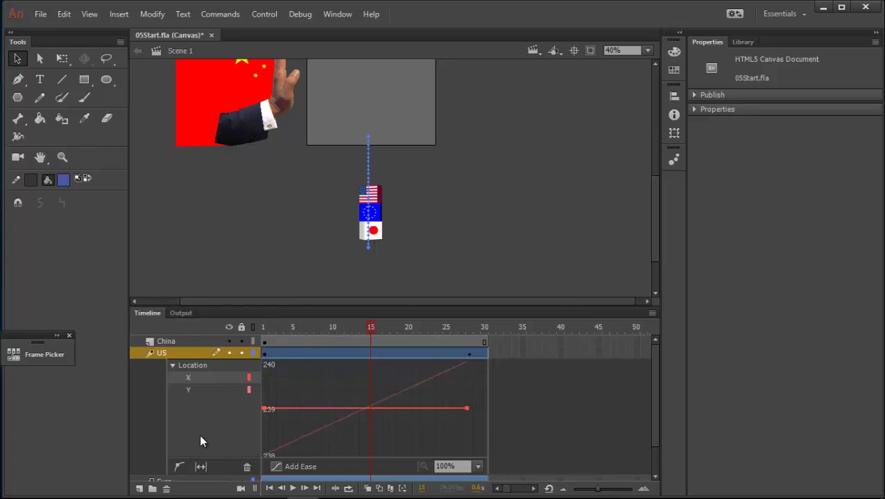
right_click(358, 350)
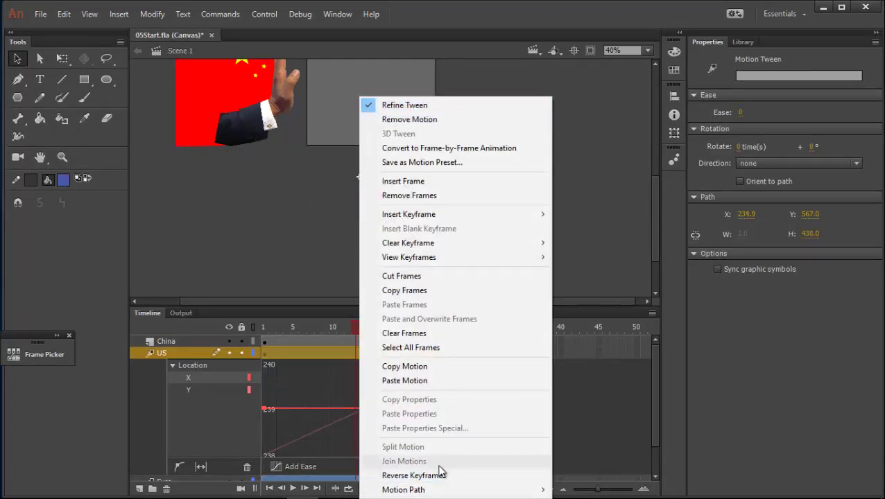
click(302, 270)
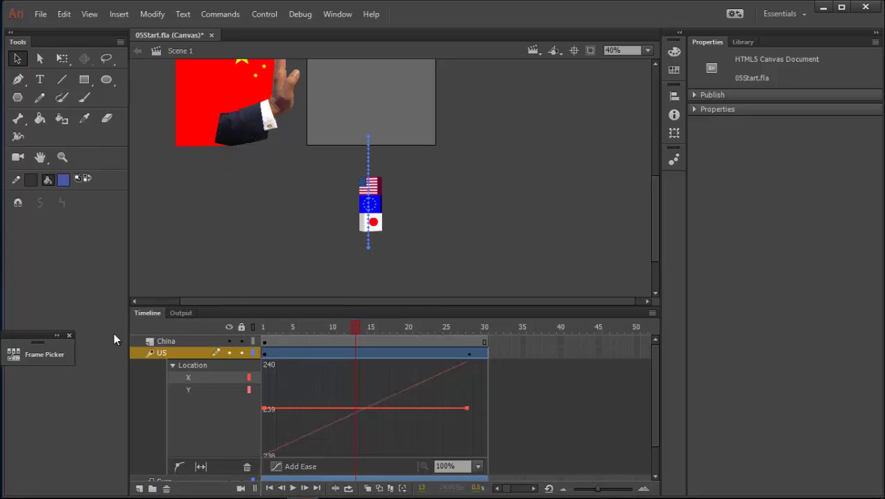
- Compare the X and Y location curves of the US tween and return to its keyframe at frame 1
click(194, 387)
click(190, 378)
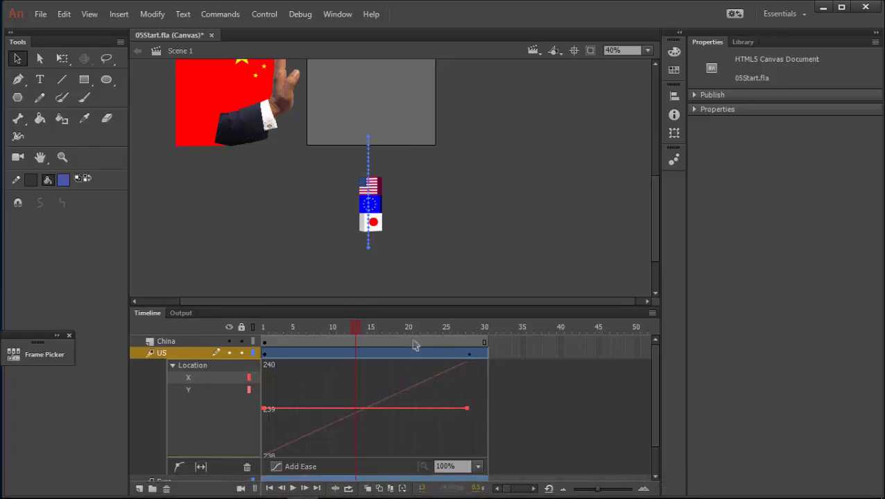
click(189, 385)
click(189, 380)
click(193, 387)
click(181, 378)
click(199, 393)
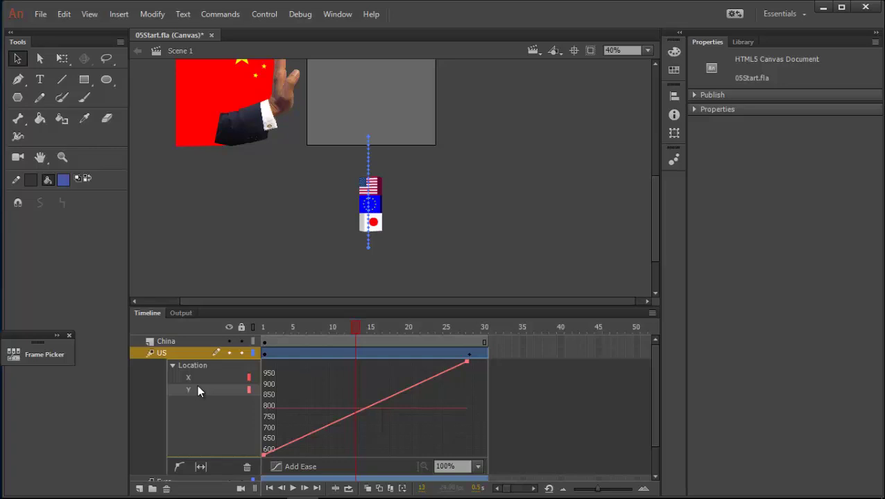
click(188, 378)
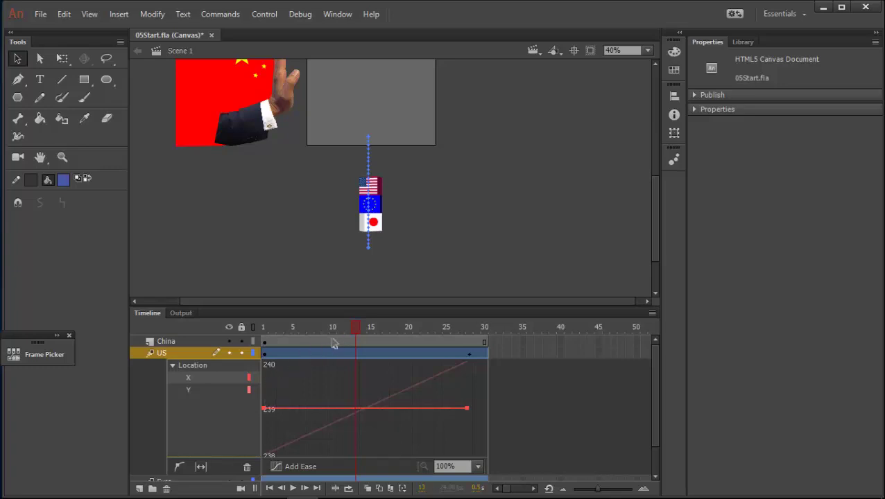
drag(352, 332, 264, 337)
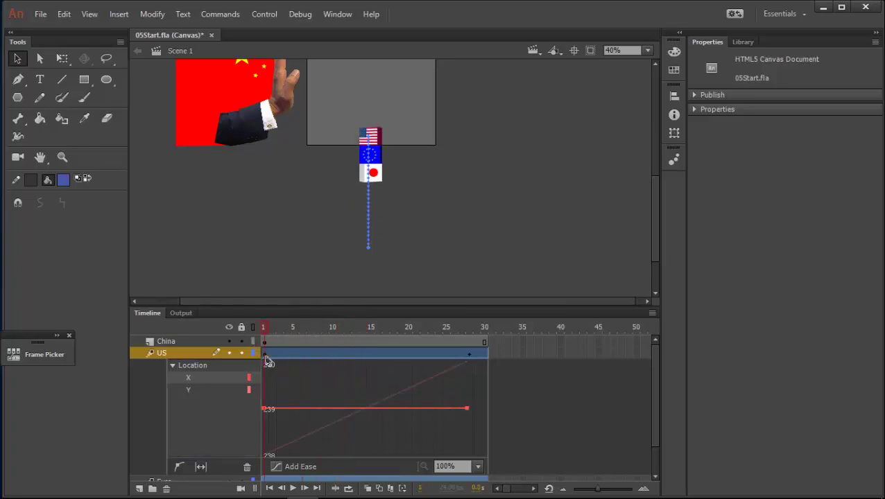
click(264, 353)
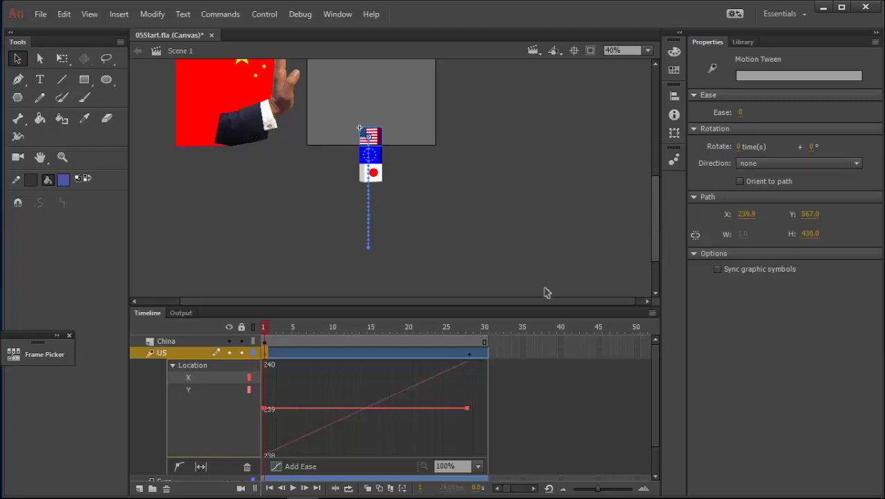
mouse_move(303, 496)
click(334, 485)
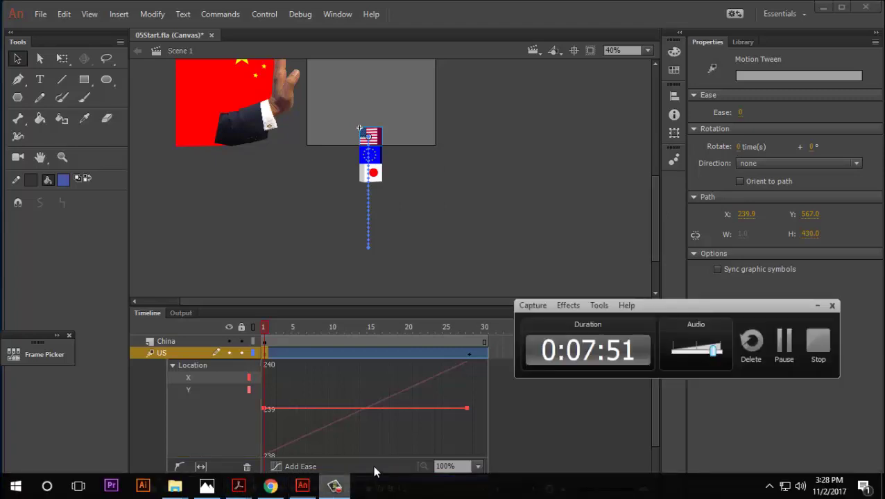
click(782, 345)
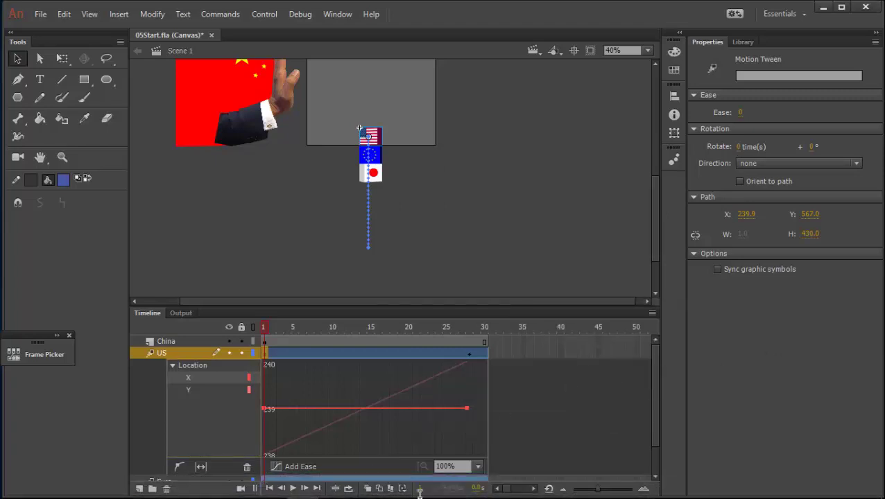
click(335, 485)
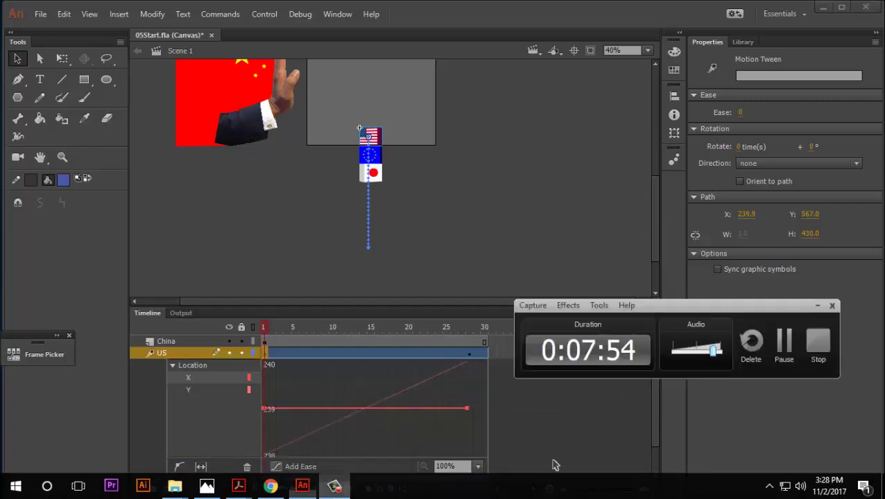
click(784, 347)
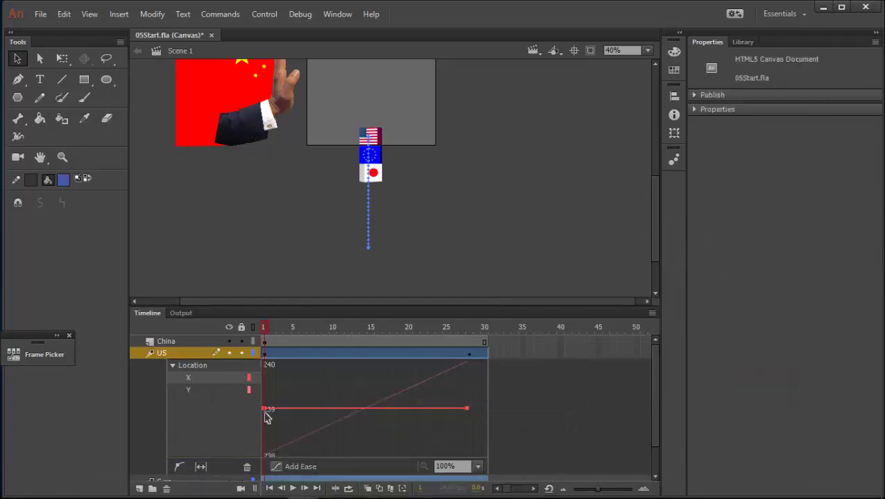
- Examine the US tween's X location curve against its keyframes at frames 1 and 28
click(270, 356)
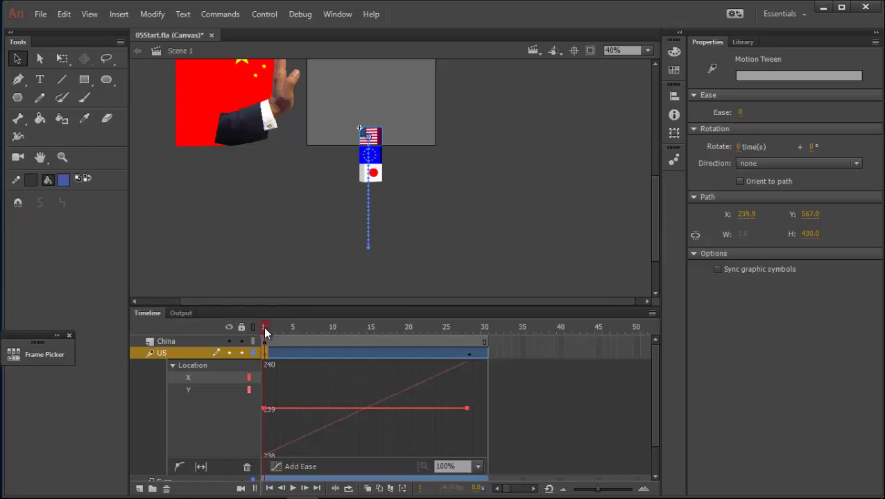
drag(264, 332, 470, 356)
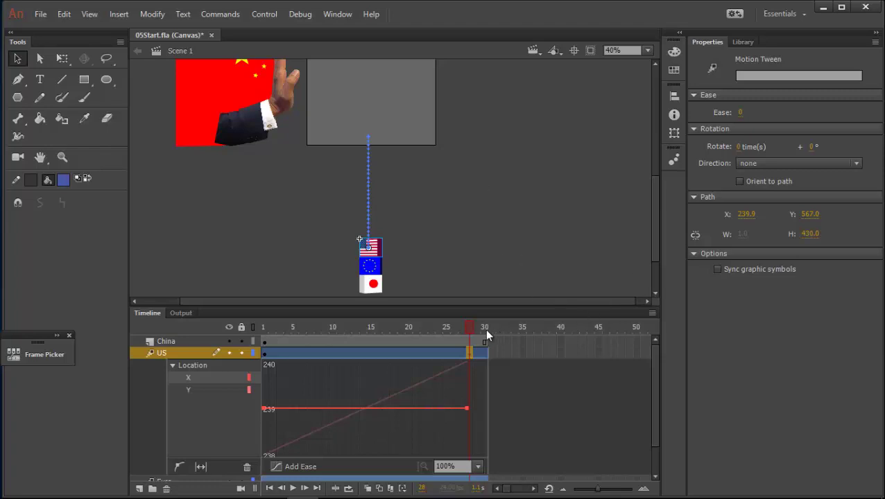
drag(485, 327, 280, 326)
key(Return)
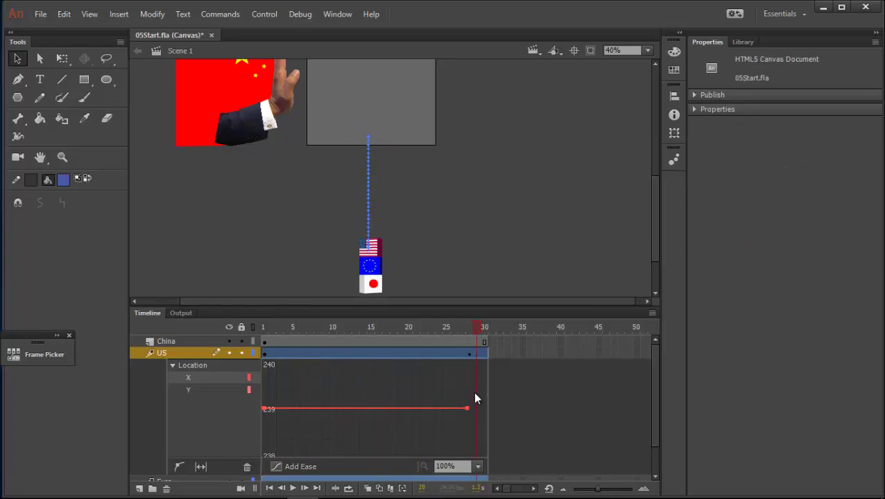
click(441, 413)
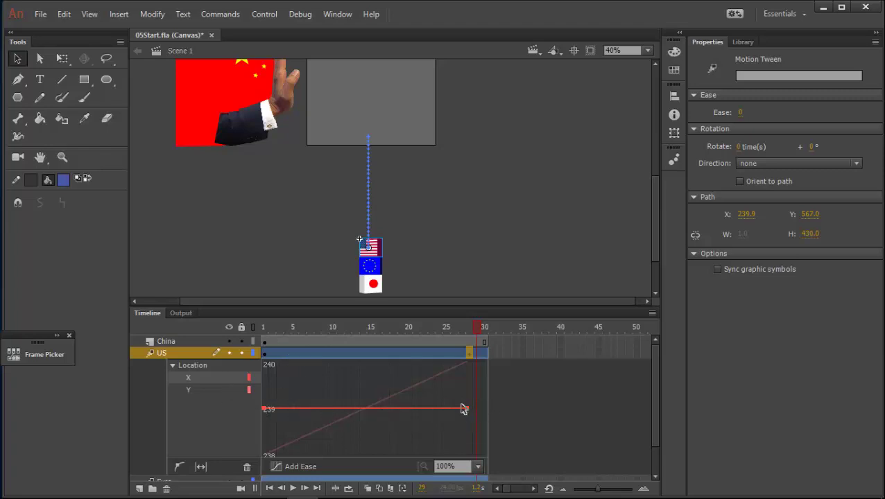
- Examine the US tween's Y location curve while moving between its start and end keyframes at frames 1 and 28
click(192, 389)
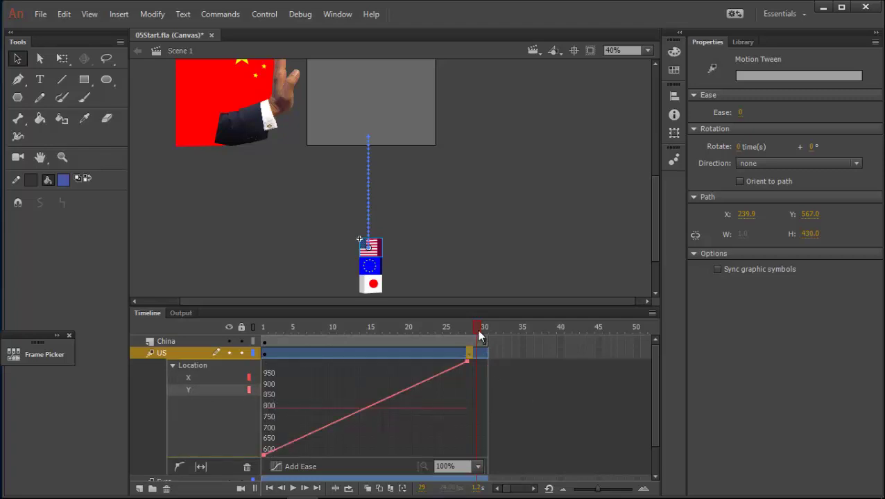
drag(468, 331, 240, 396)
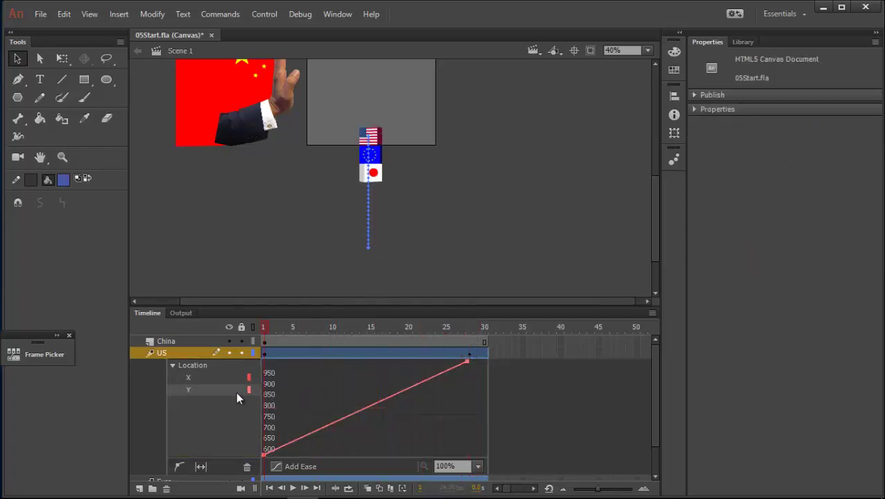
click(266, 355)
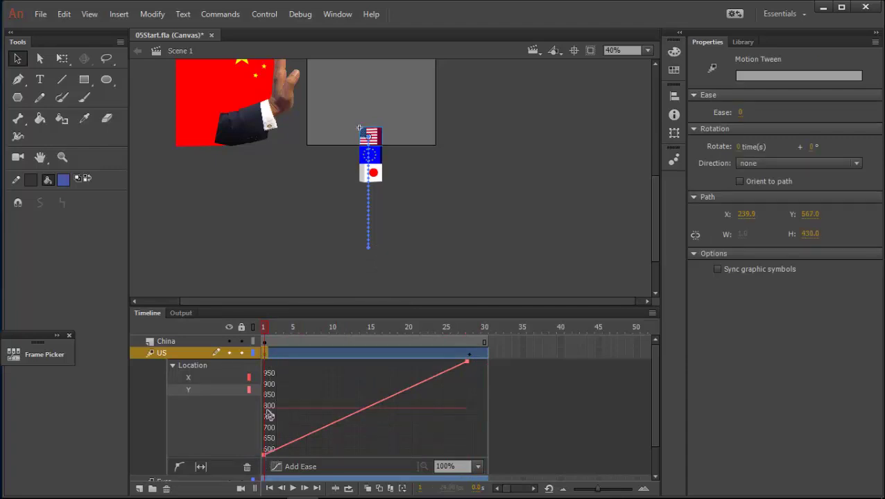
drag(264, 330, 467, 345)
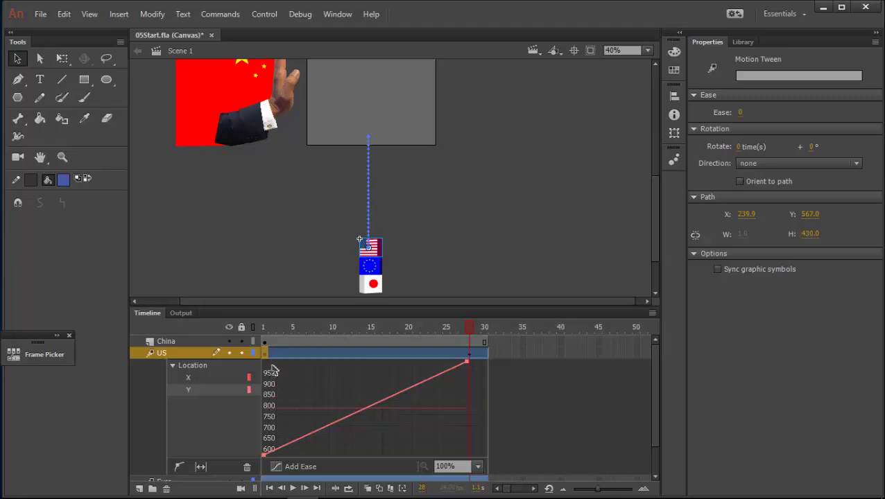
key(Return)
drag(292, 372, 469, 366)
- Check the US block's position properties at frames 1 and 28 against the tween's Y location curve
click(199, 379)
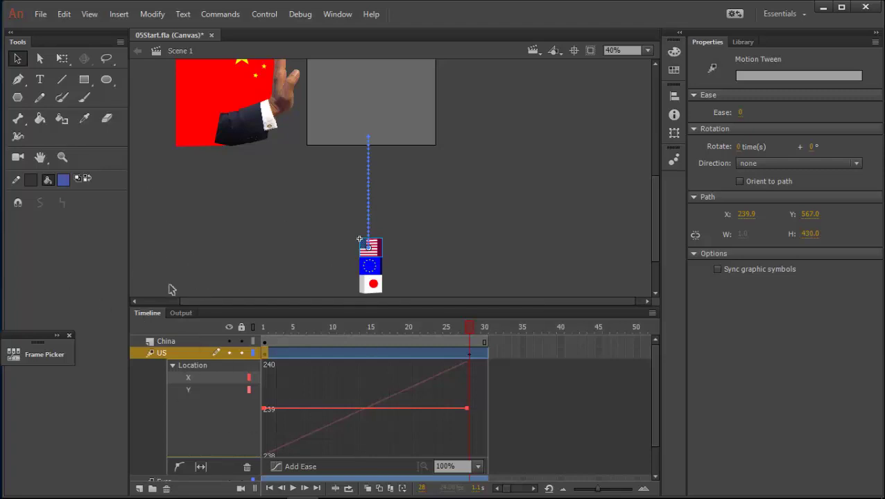
click(190, 390)
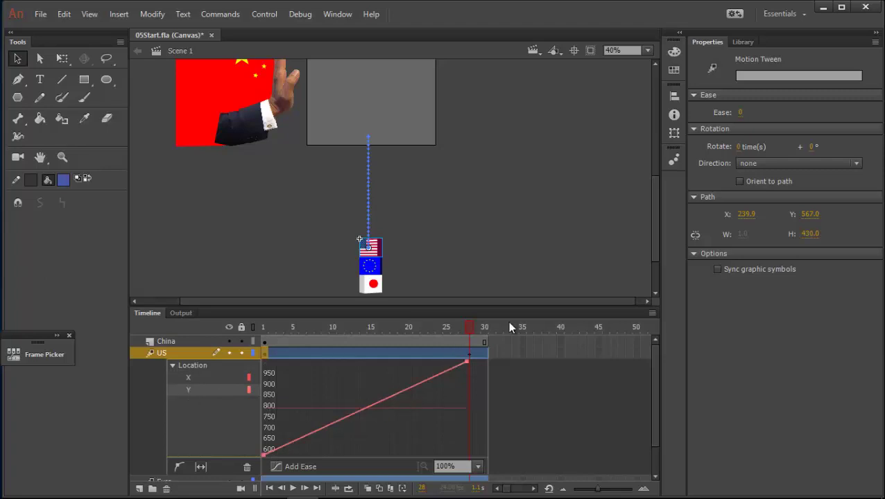
drag(468, 330, 309, 331)
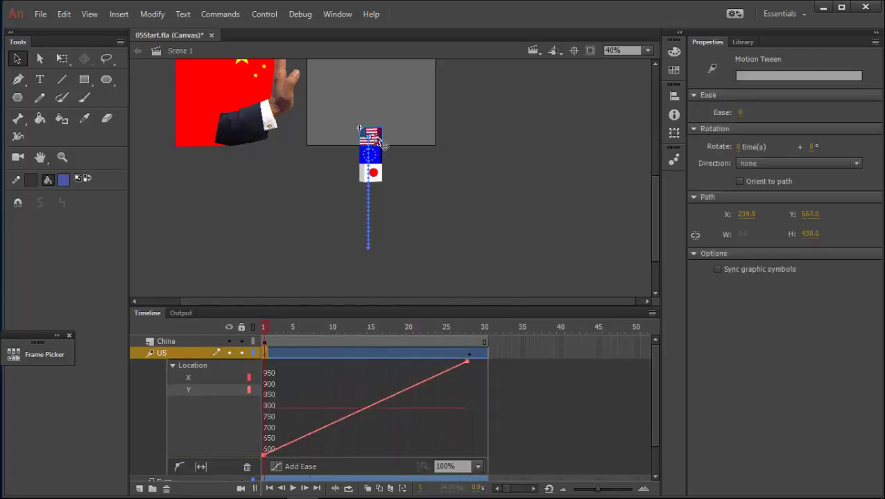
click(381, 141)
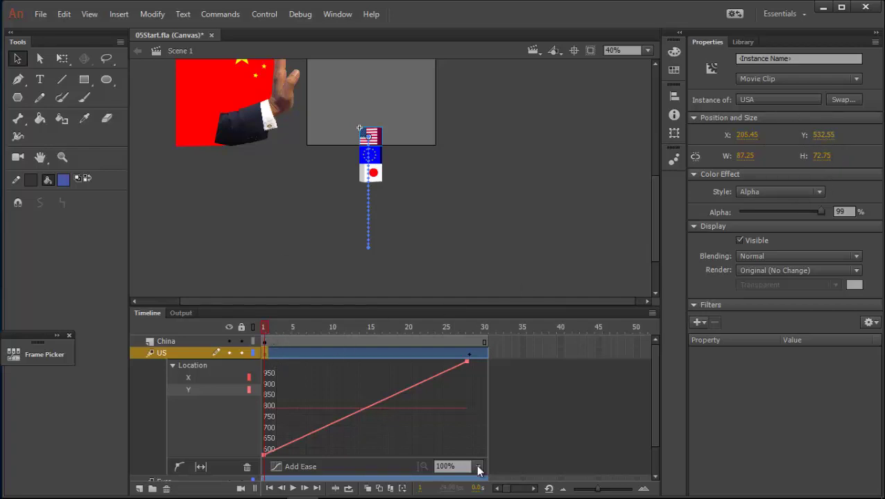
drag(264, 330, 467, 328)
click(371, 256)
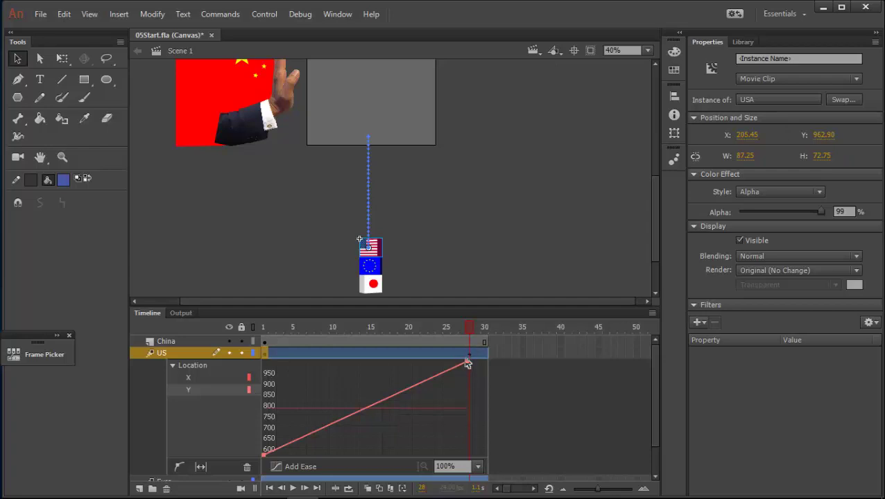
drag(468, 325, 249, 344)
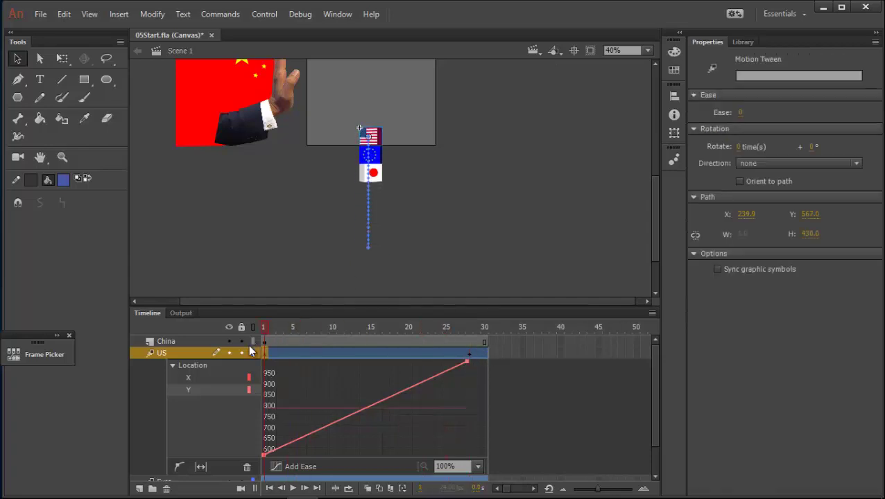
click(373, 140)
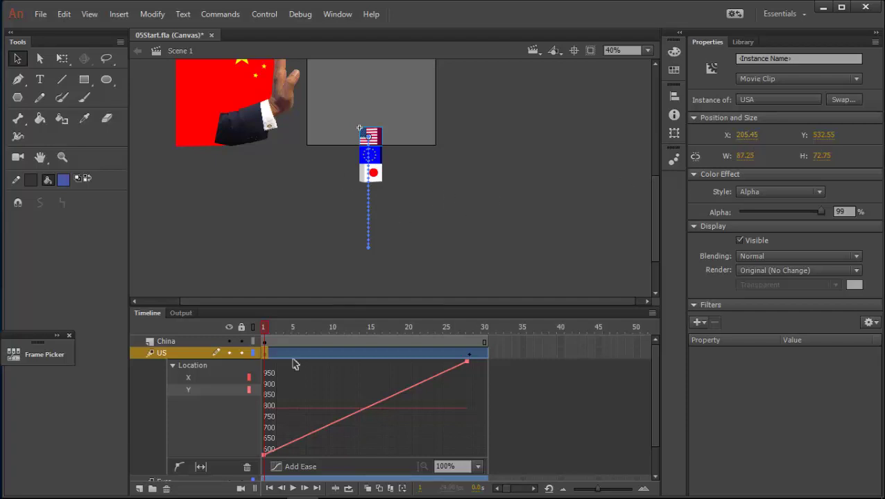
drag(264, 327, 468, 323)
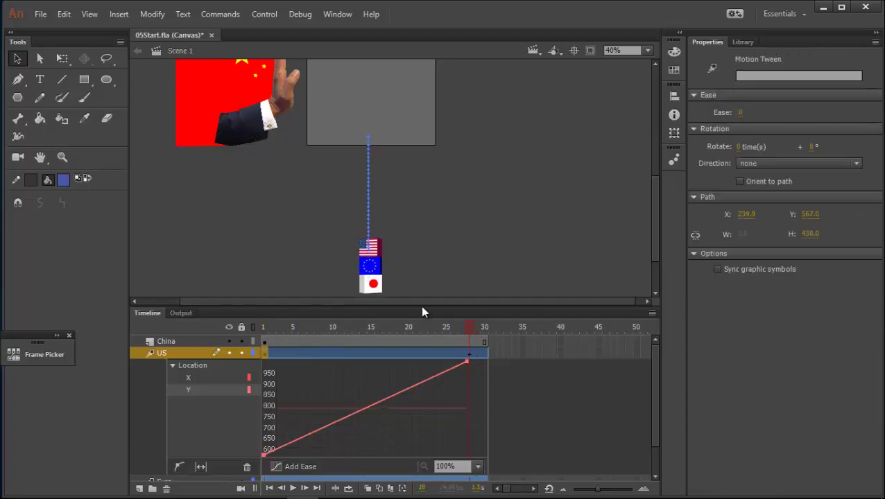
click(375, 263)
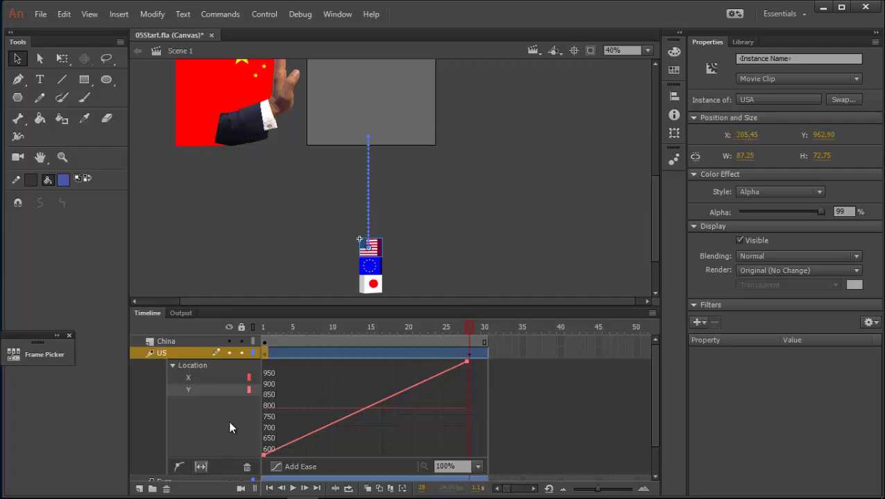
- Enlarge the US tween's graph and raise the X location curve's end point at frame 28 to about 300
click(189, 380)
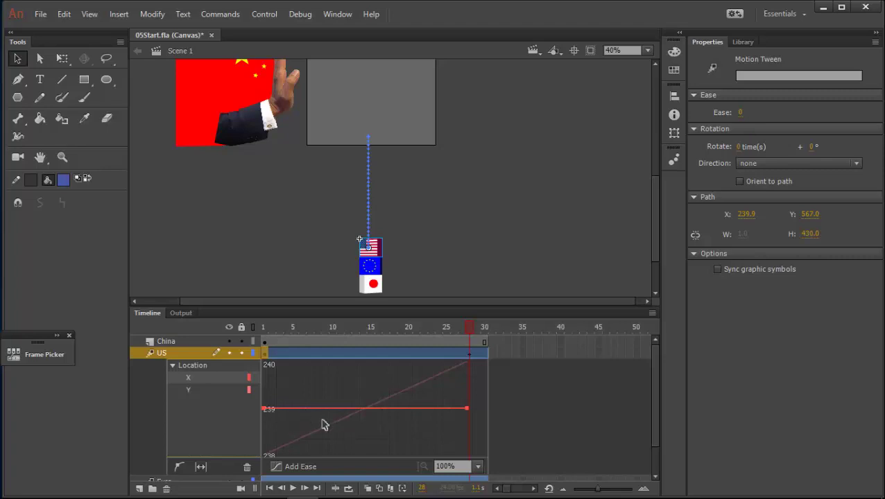
click(285, 331)
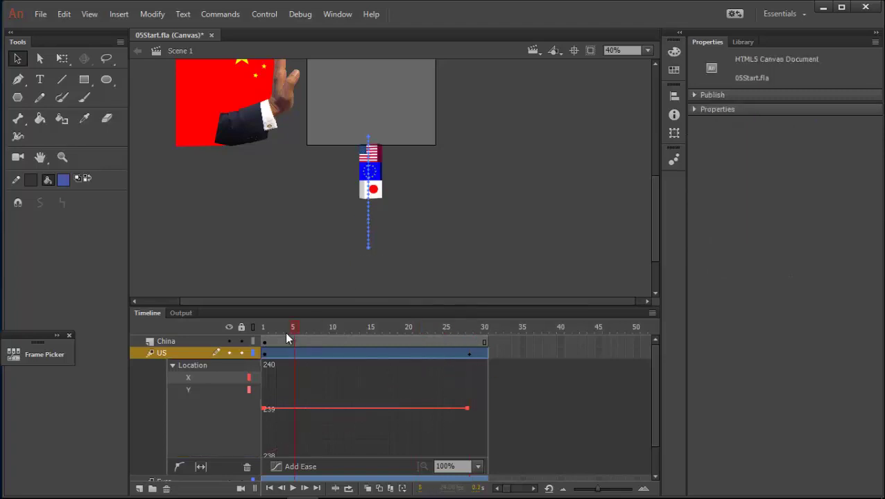
click(264, 353)
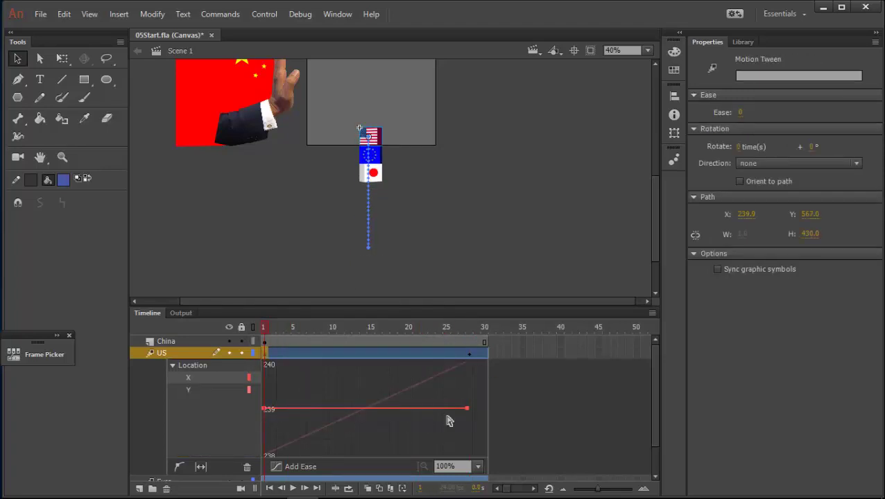
drag(456, 306, 441, 158)
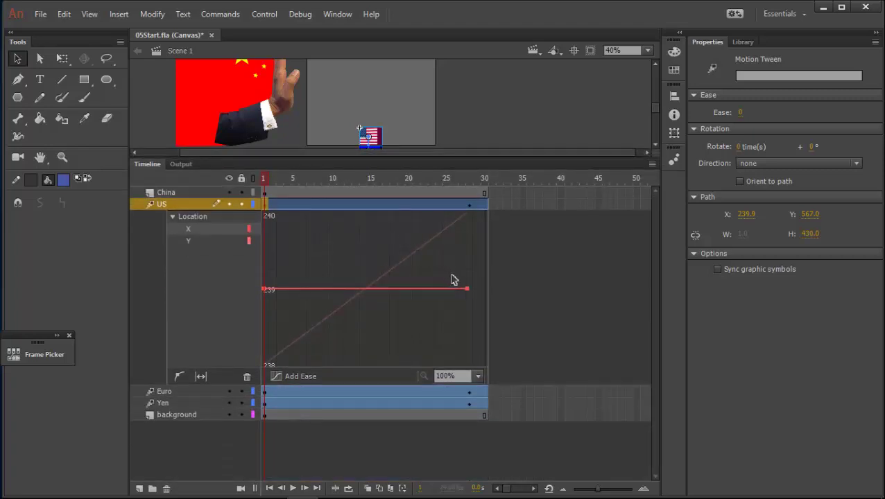
drag(470, 291, 471, 217)
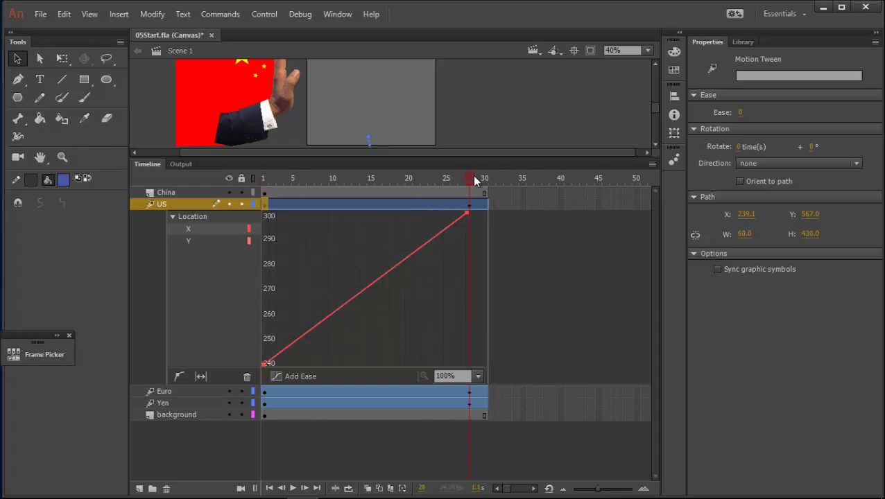
- Scrub through the US block's altered motion path and inspect its position at frame 28
drag(474, 176, 264, 291)
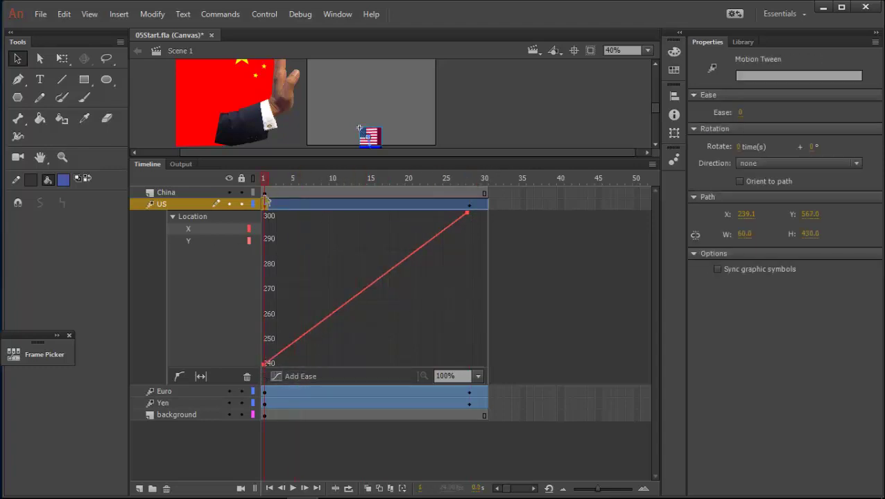
drag(263, 181, 406, 199)
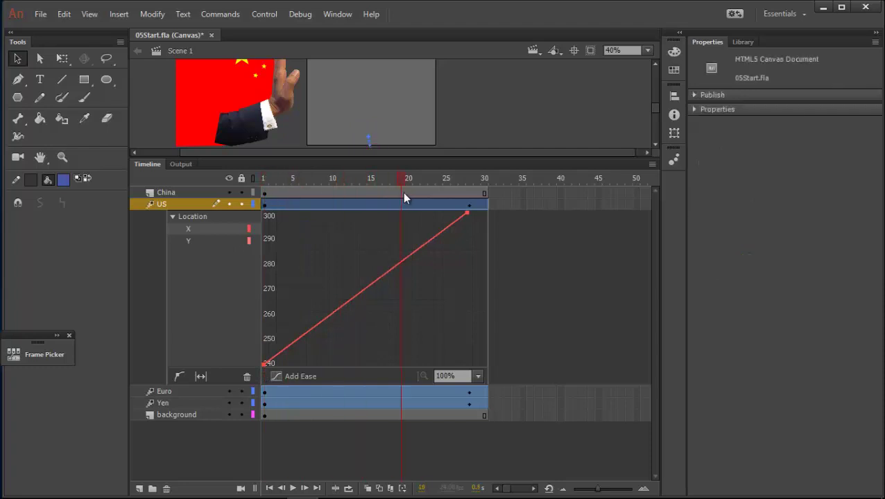
click(468, 203)
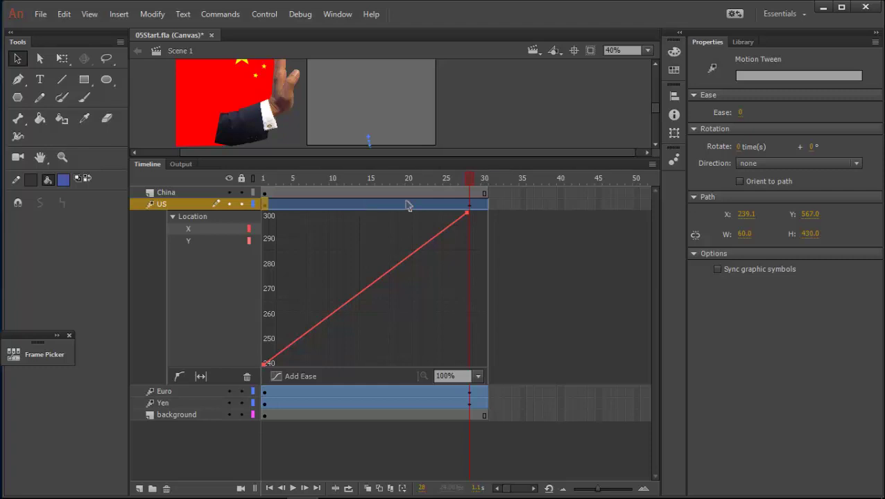
scroll(425, 102, down, 3)
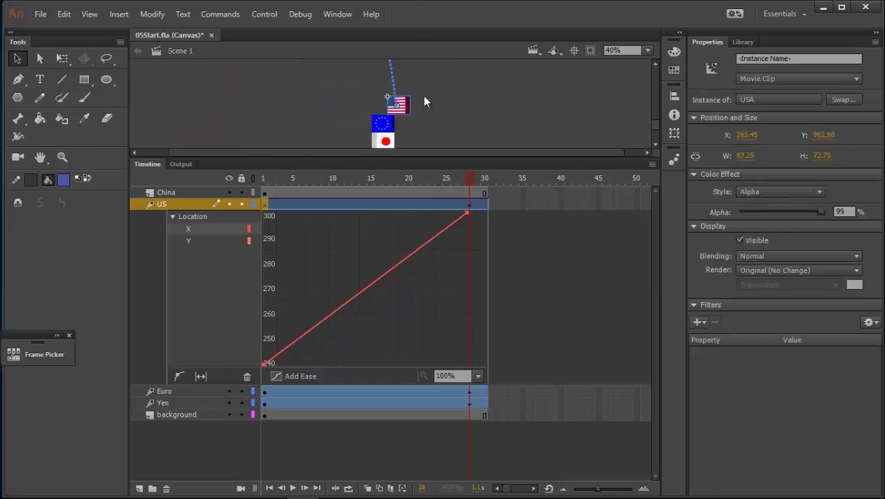
- Toggle the pasteboard display off and back on, and give the stage more room above the timeline
scroll(441, 122, up, 2)
scroll(436, 122, down, 1)
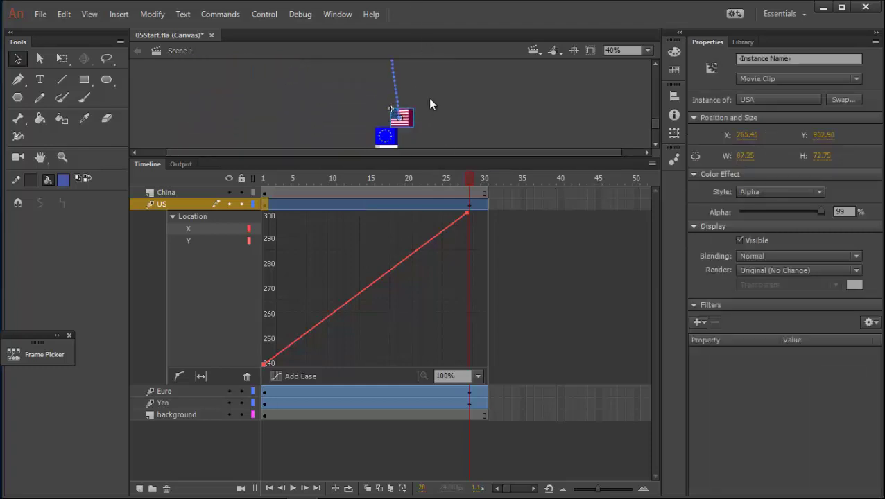
scroll(451, 144, down, 1)
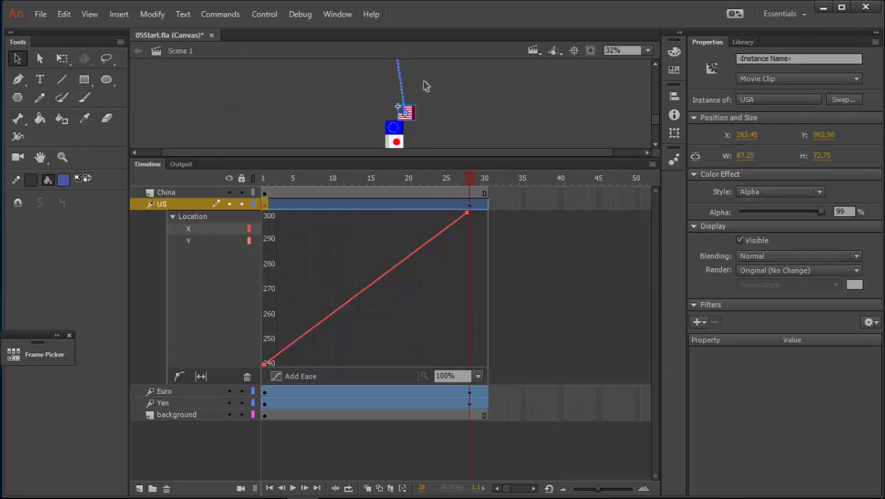
click(89, 15)
click(134, 112)
click(89, 15)
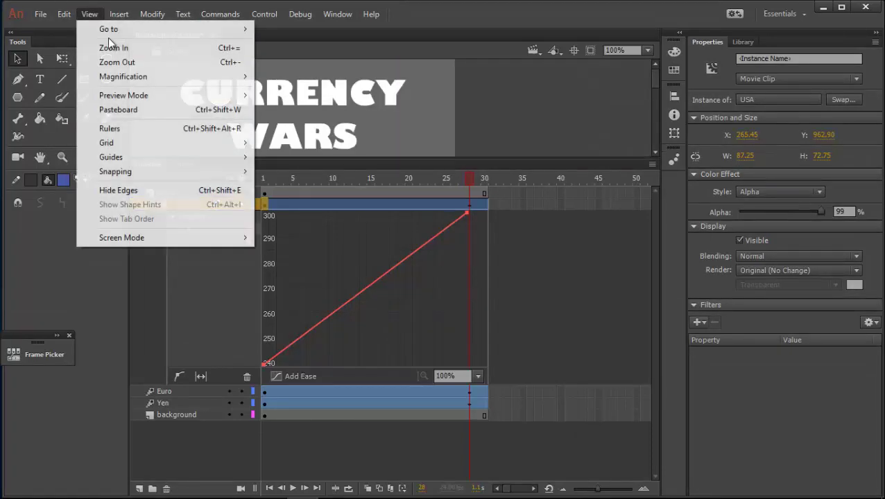
click(122, 110)
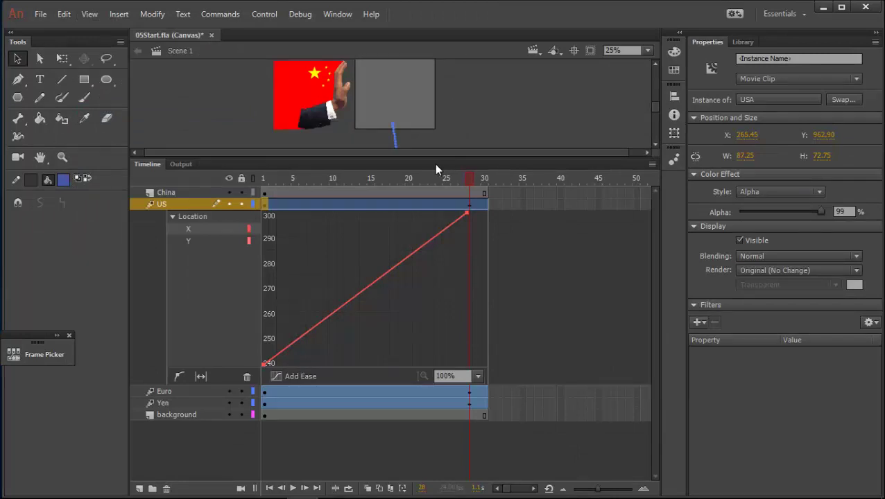
drag(442, 200, 151, 303)
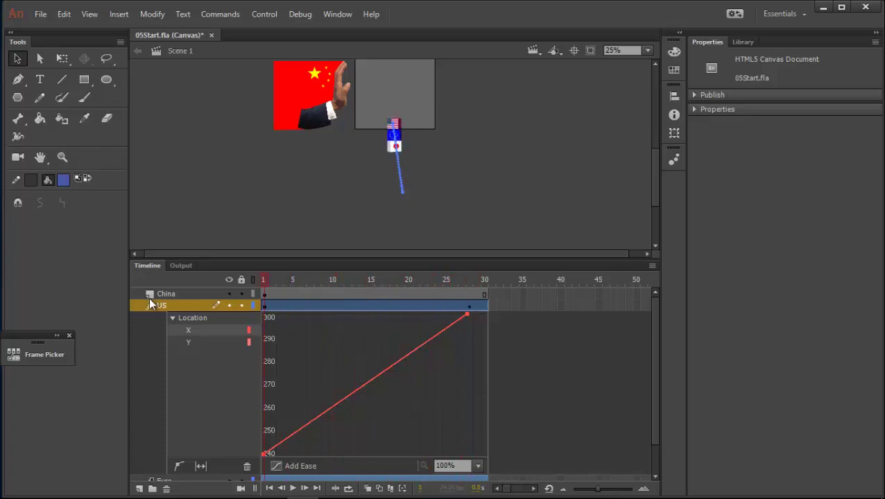
- Move the end point of the US tween's Y location curve to frame 30 and lower it to about 567
drag(228, 302, 224, 279)
click(335, 315)
right_click(334, 311)
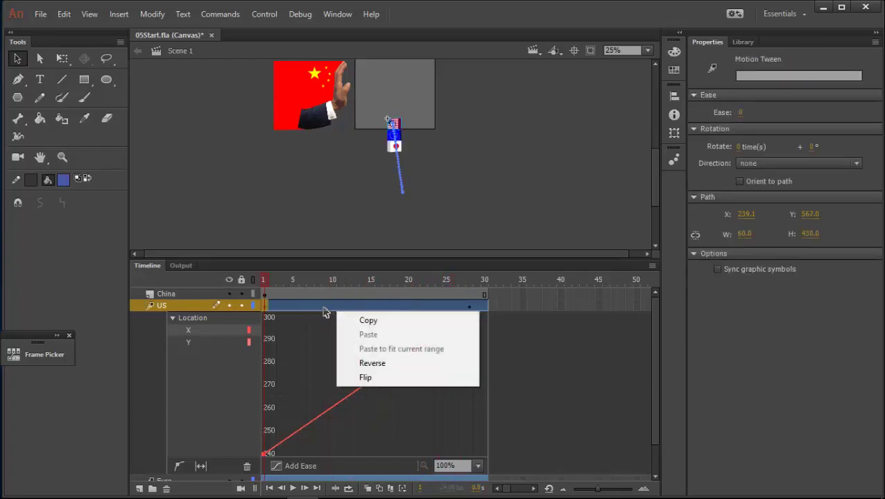
click(324, 310)
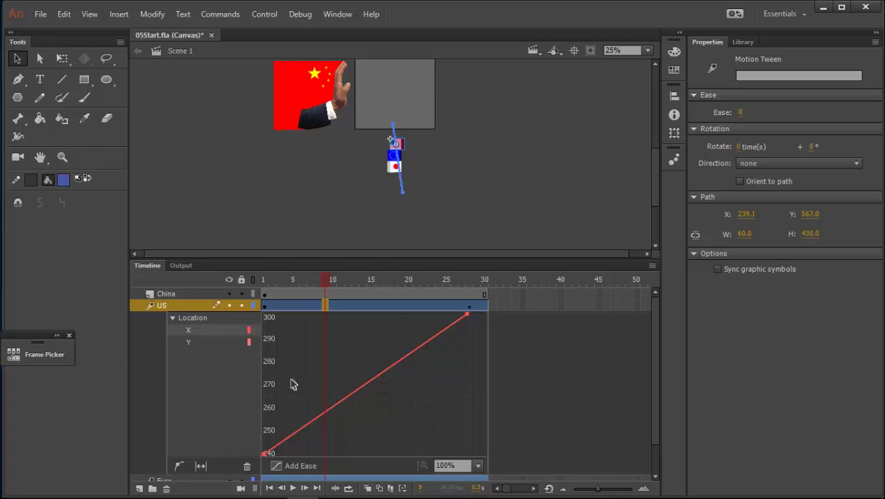
click(198, 343)
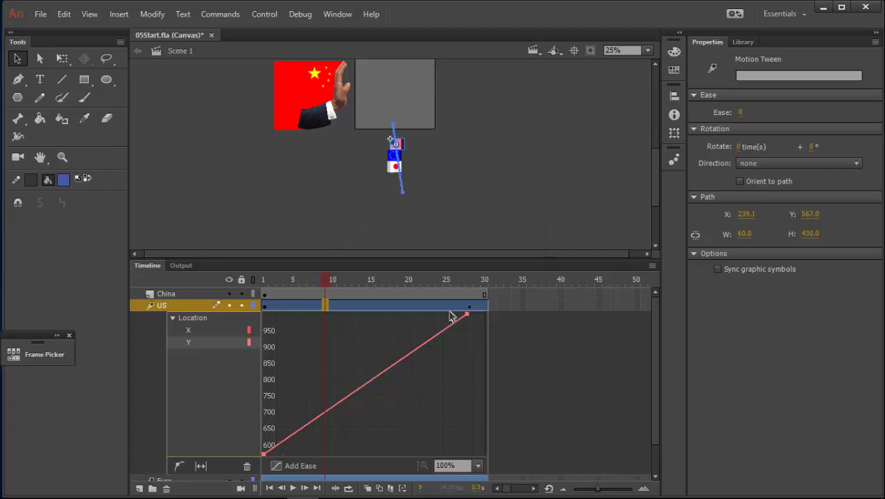
drag(469, 315, 482, 457)
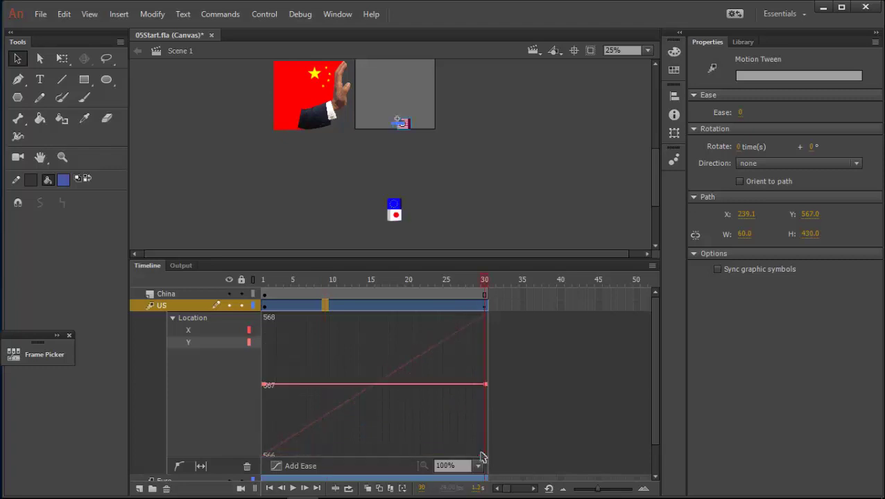
drag(485, 388, 485, 383)
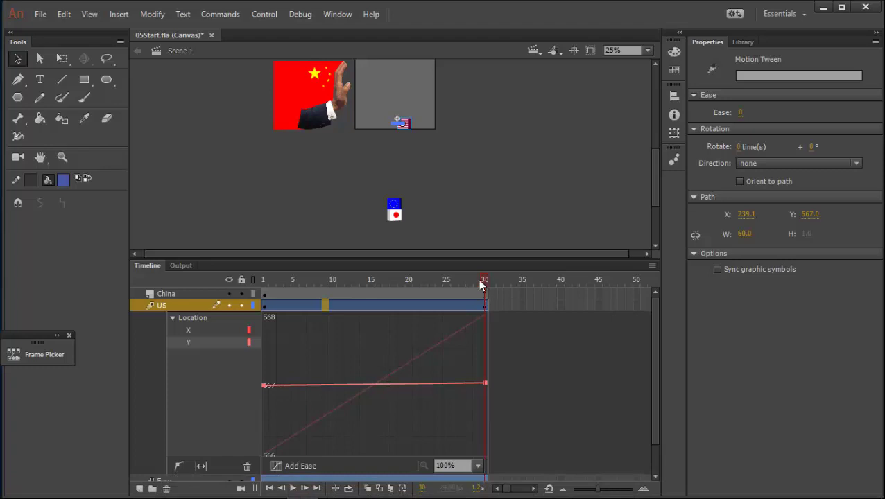
- Scrub from frame 1 to 30 and examine the US block's horizontal motion path at closer zoom
drag(487, 279, 270, 280)
drag(330, 267, 166, 266)
drag(300, 325, 178, 355)
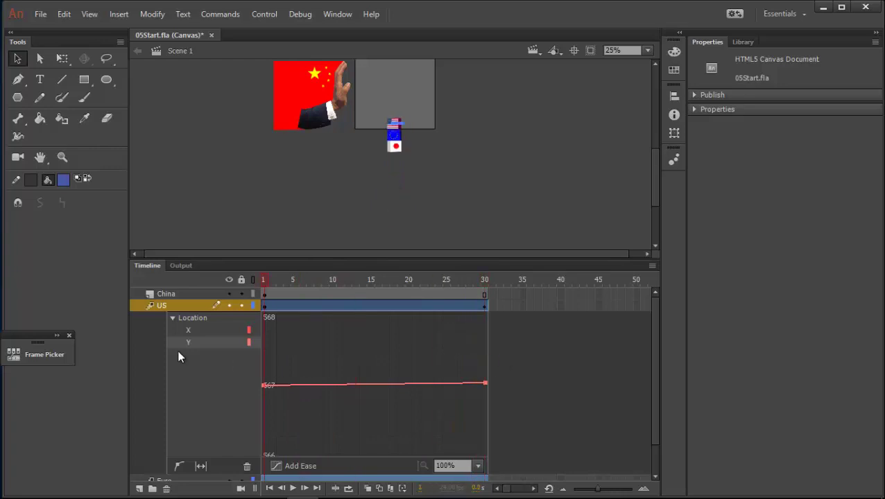
scroll(340, 144, up, 2)
scroll(401, 239, up, 2)
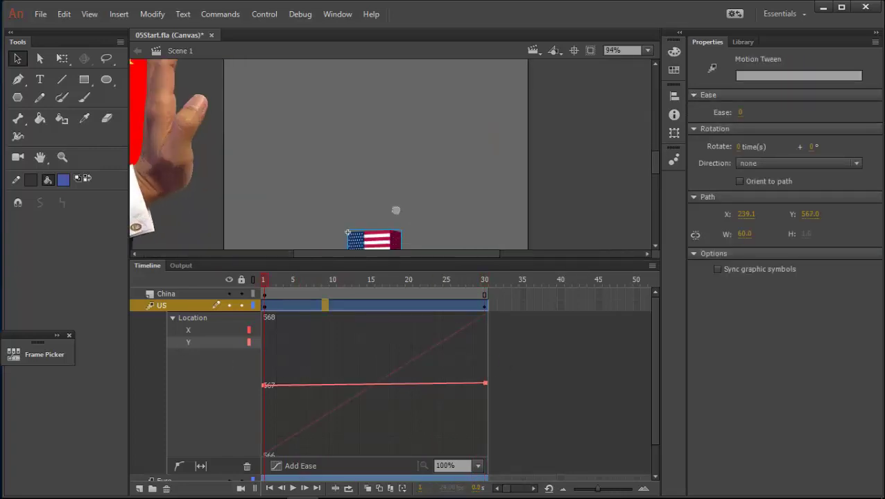
scroll(396, 208, down, 2)
click(375, 161)
drag(268, 282, 505, 293)
key(Return)
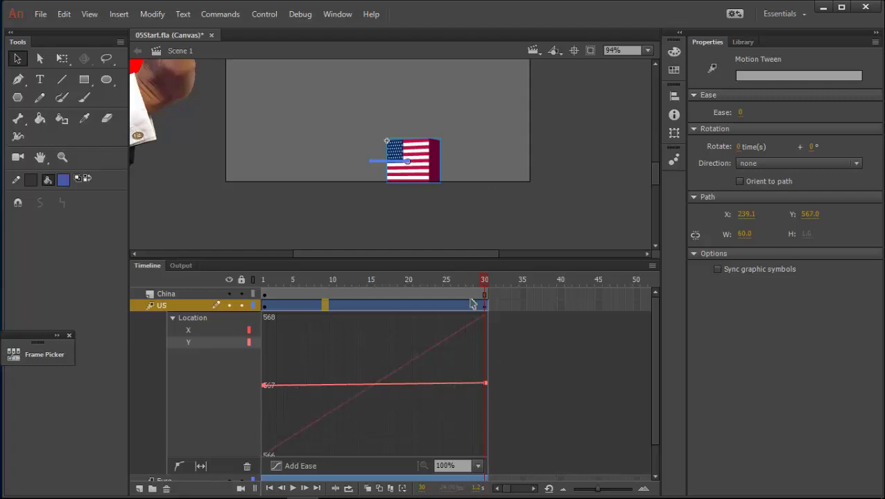
- Recheck the US block's motion between frames 1 and 30 and level its Y location curve's end point with the start point
drag(484, 280, 213, 359)
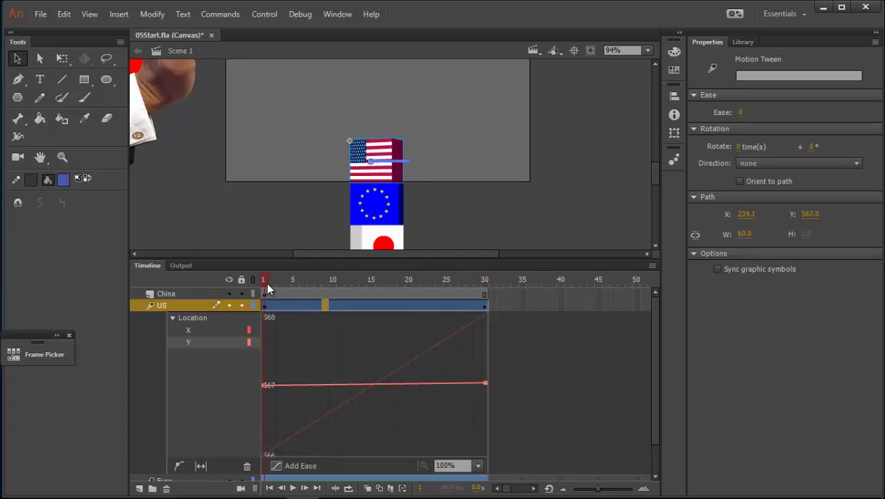
drag(266, 283, 504, 338)
click(513, 337)
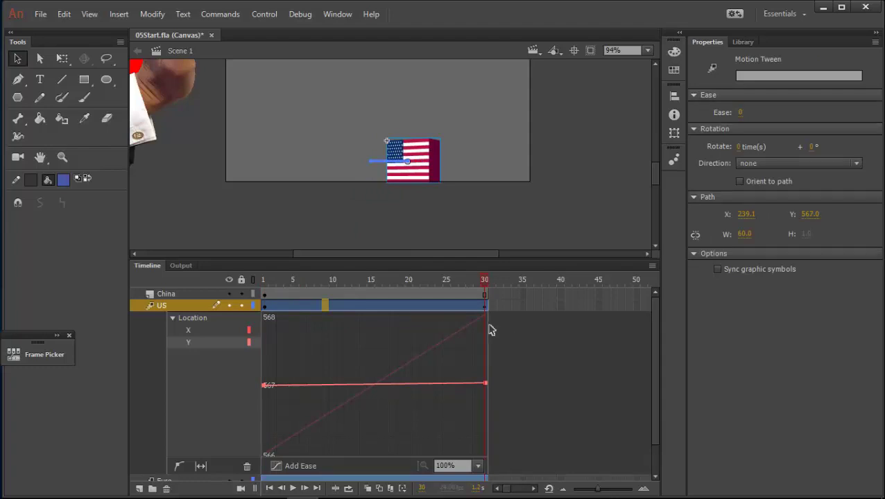
drag(484, 385, 482, 386)
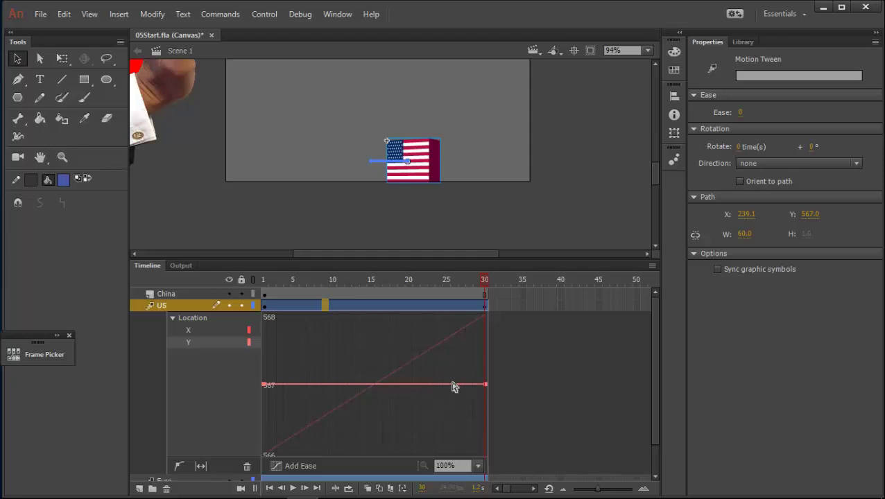
- Display the rulers and compare the US block's position near the tween's end and at frame 1
click(93, 15)
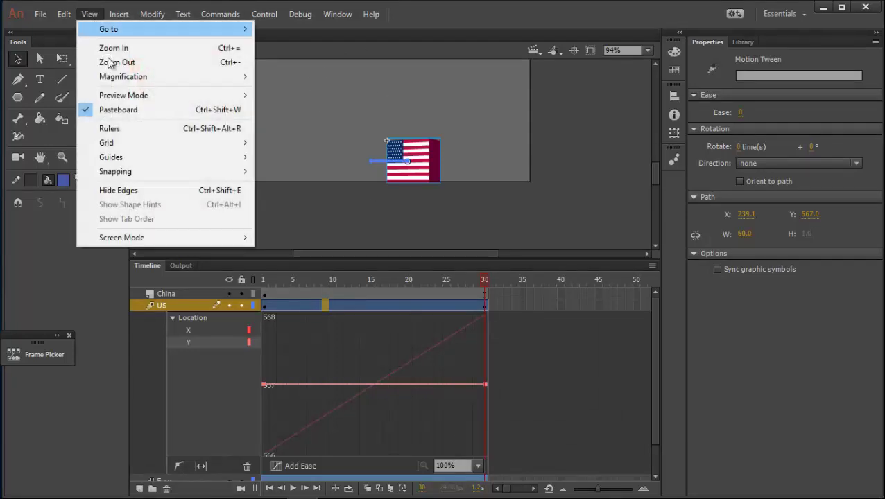
click(124, 129)
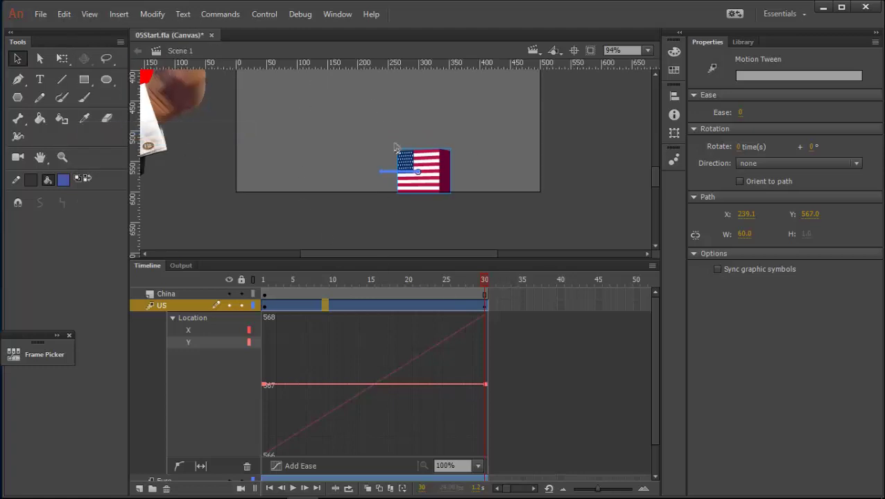
drag(463, 284, 477, 305)
click(430, 174)
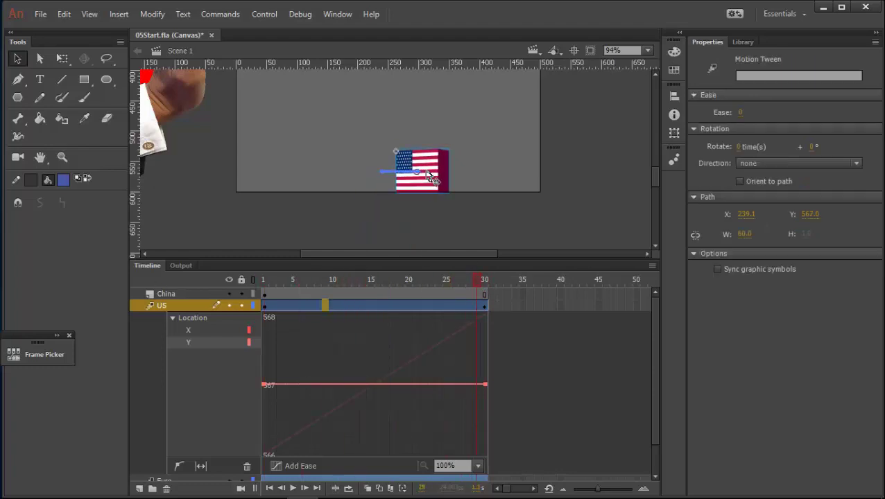
click(418, 215)
click(263, 305)
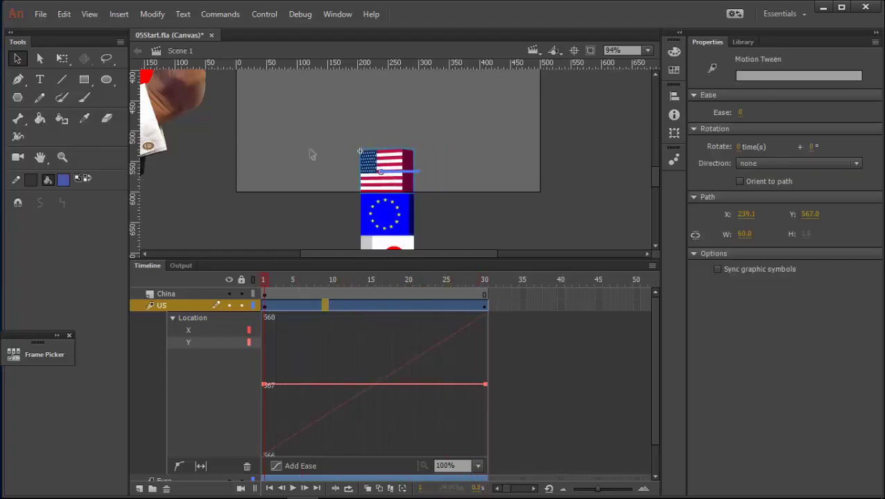
click(360, 151)
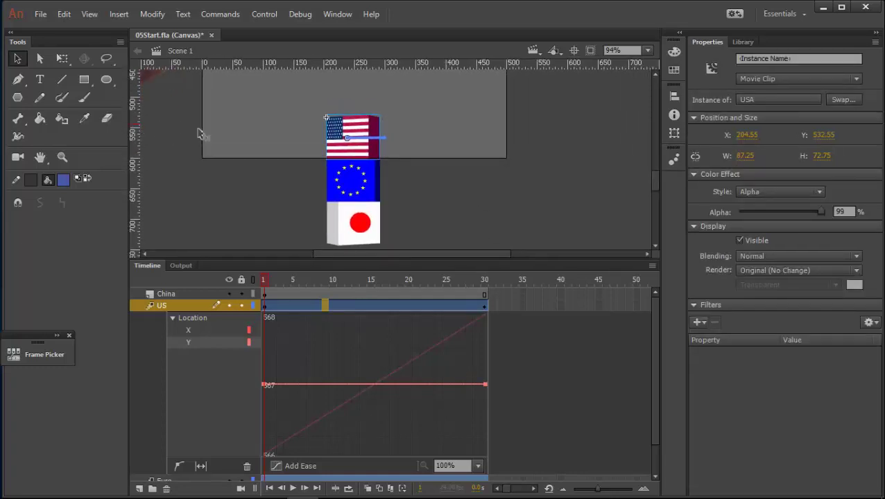
- Place a horizontal guide along the stage's bottom edge, under the US block, and scrub the block against it
drag(198, 133, 325, 141)
drag(383, 61, 411, 165)
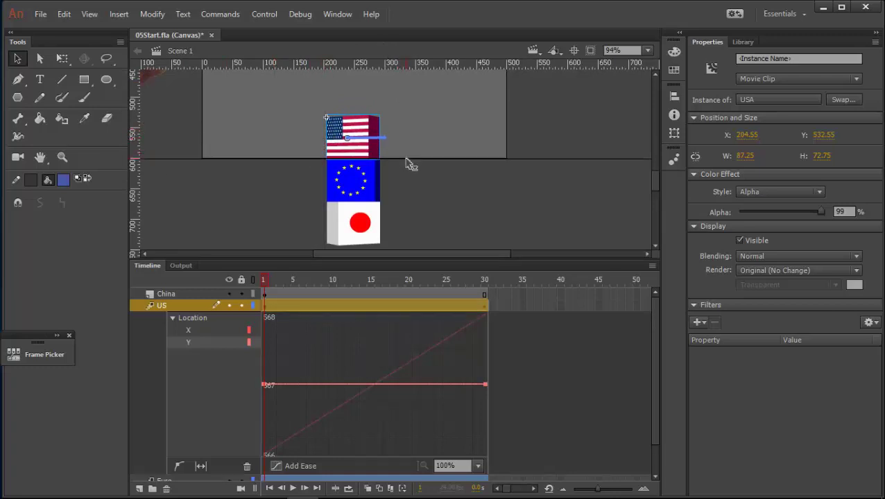
drag(263, 282, 247, 317)
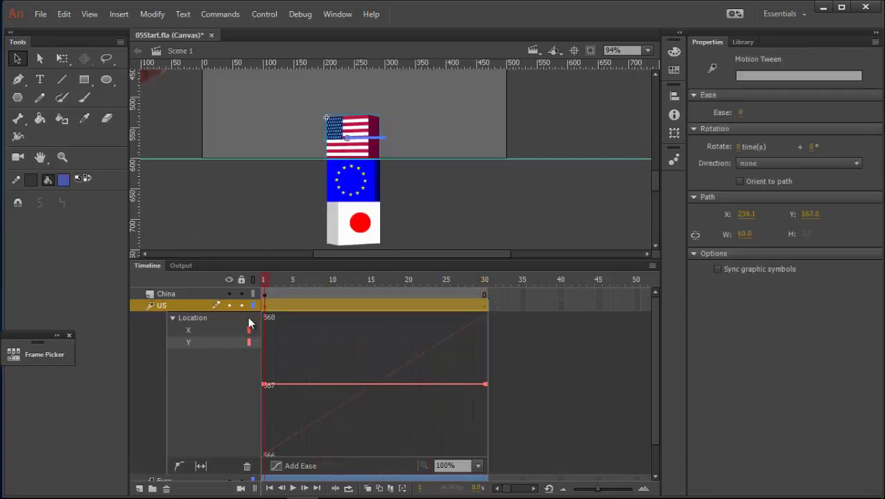
drag(280, 284, 231, 289)
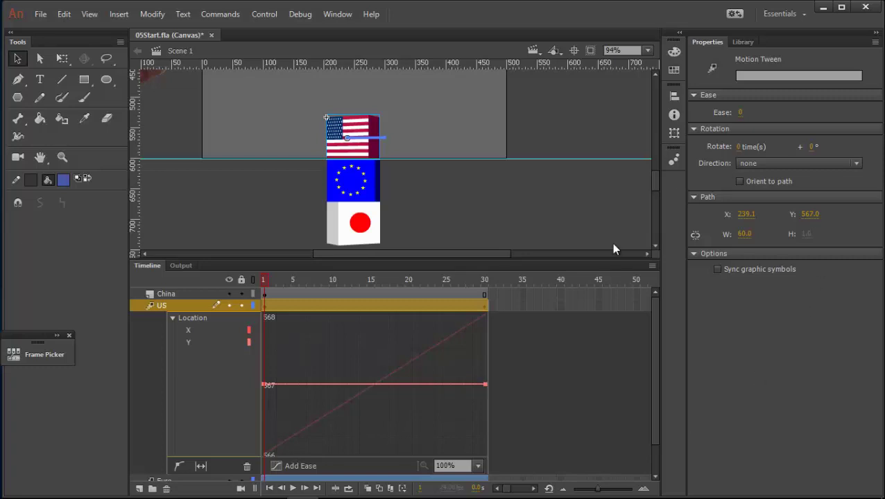
mouse_move(184, 494)
click(339, 488)
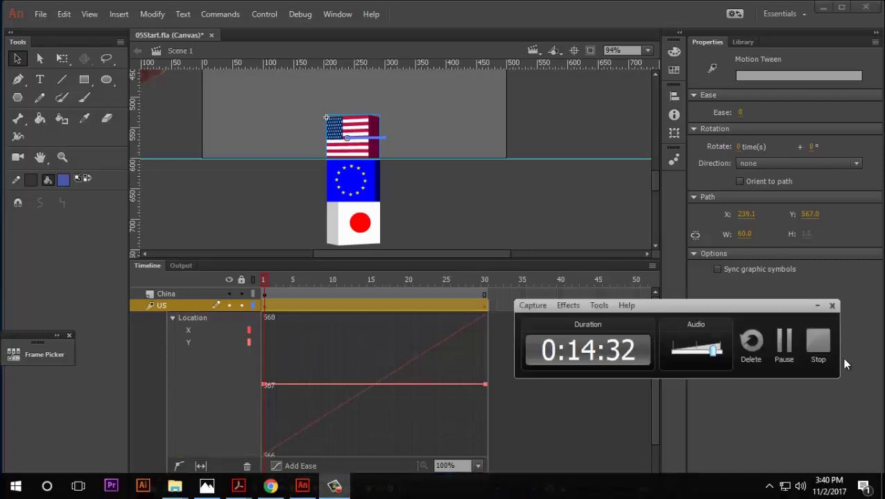
click(814, 305)
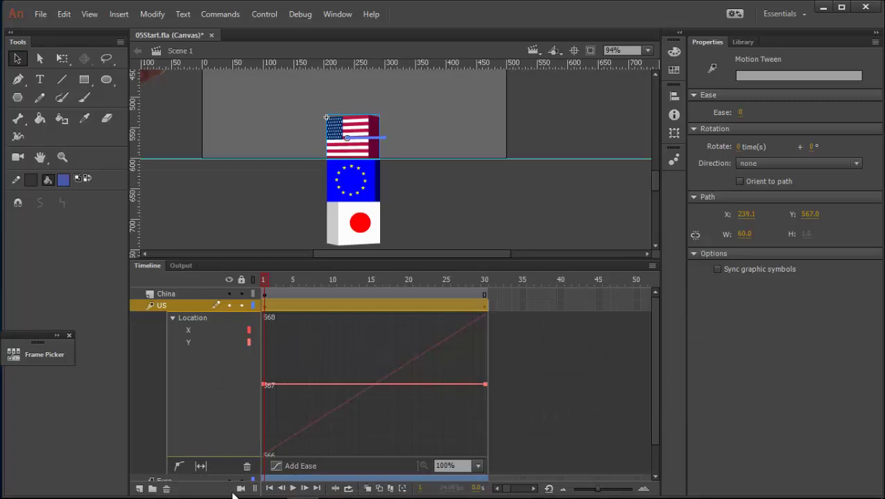
- Add an anchor point at frame 14 on the US tween's X location curve and bend the curve into an S-shaped wave
click(182, 466)
click(194, 332)
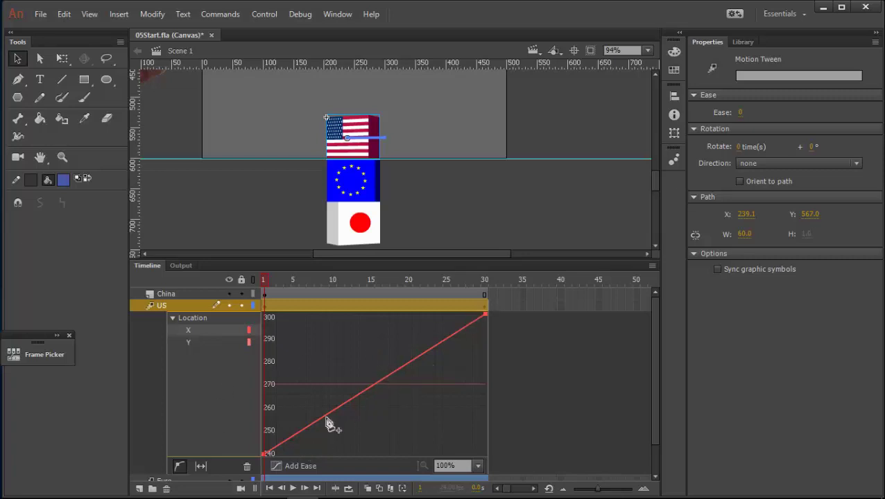
click(364, 392)
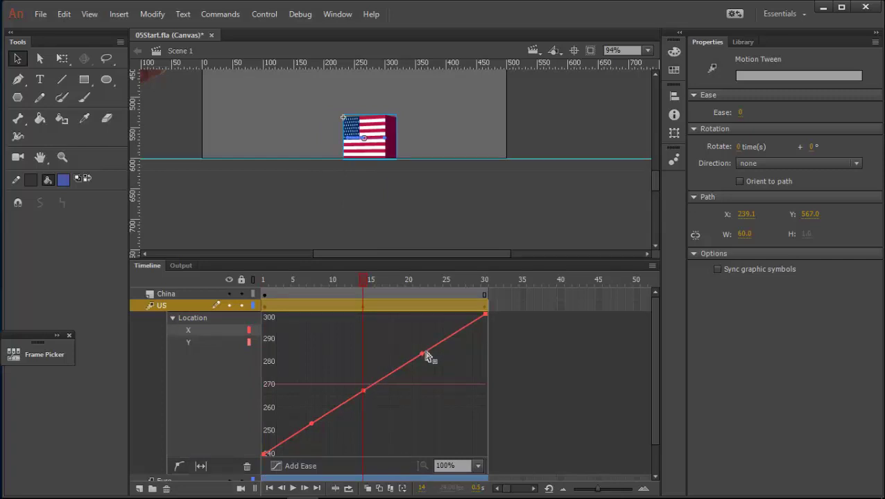
mouse_move(423, 355)
mouse_down()
mouse_move(447, 425)
mouse_move(431, 461)
mouse_move(438, 355)
mouse_up()
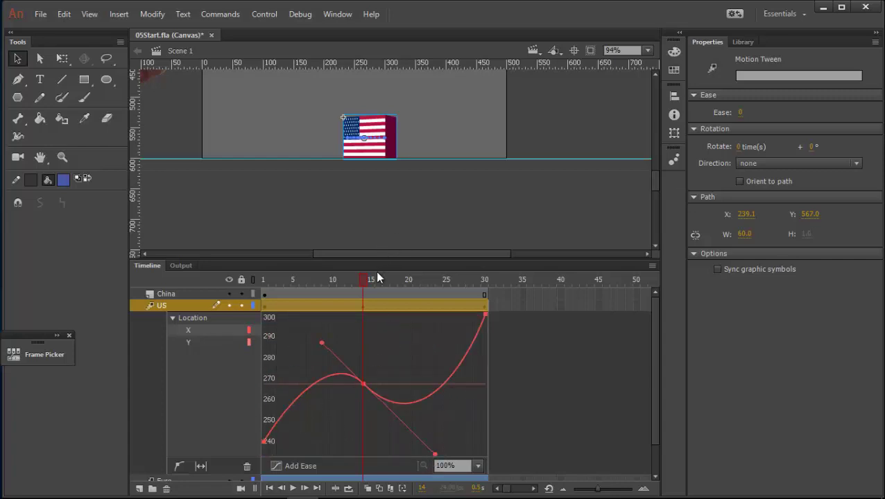
- Scrub from frame 1 to 30 and examine how the US block follows the curved X location graph
click(340, 281)
drag(316, 319, 251, 425)
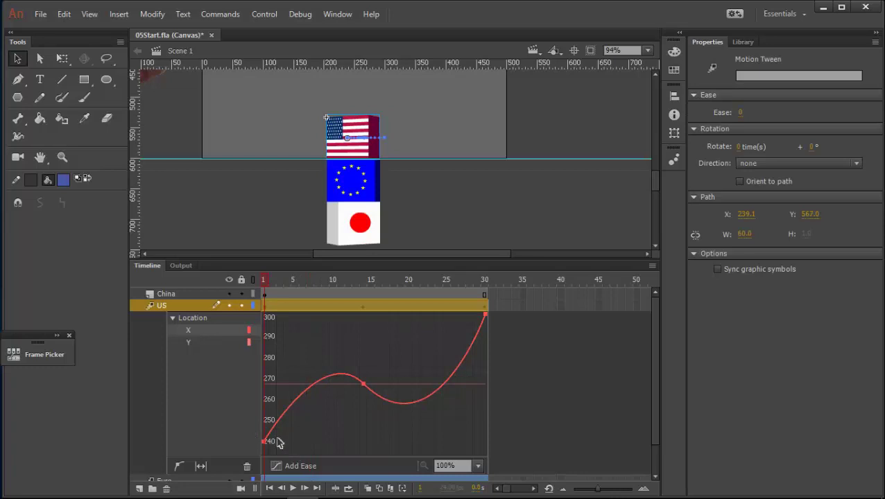
drag(265, 284, 280, 363)
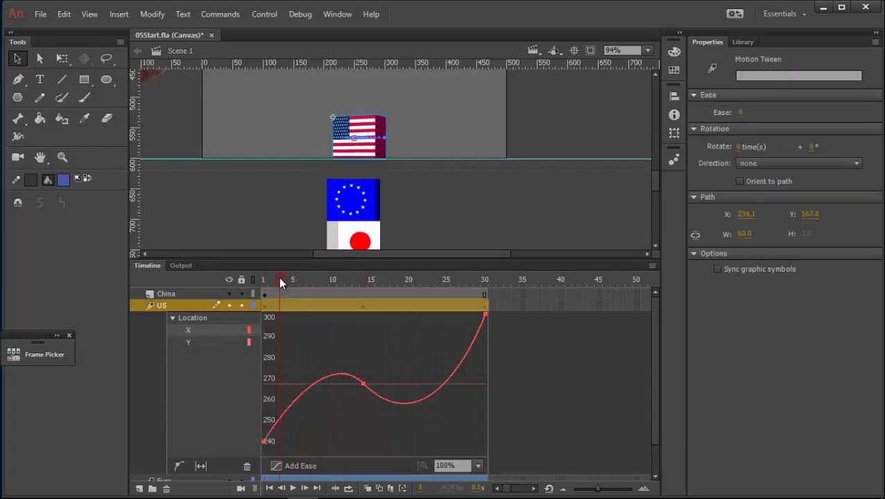
mouse_move(278, 277)
mouse_down()
mouse_move(333, 292)
mouse_move(362, 310)
mouse_move(402, 375)
mouse_up()
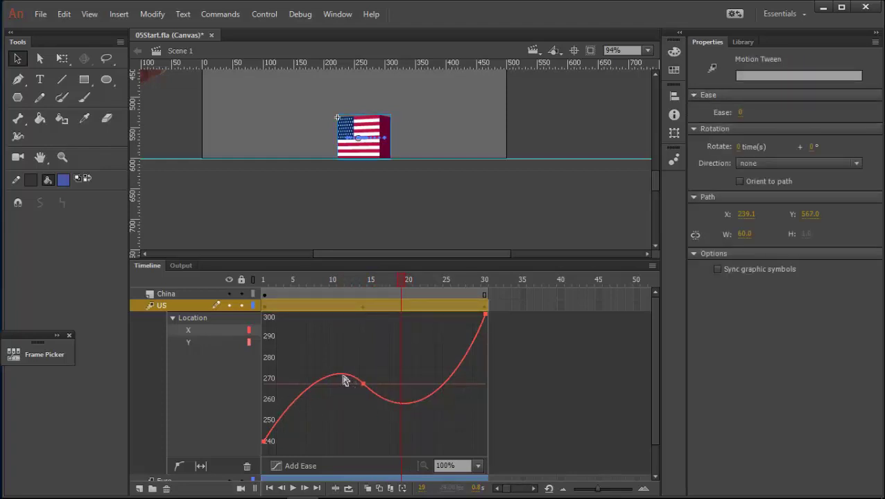
drag(419, 287, 491, 300)
click(265, 306)
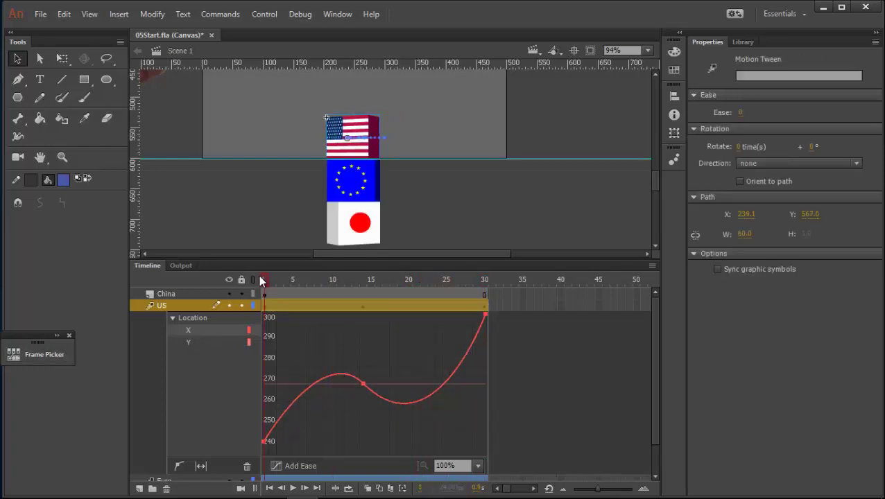
drag(276, 288, 485, 256)
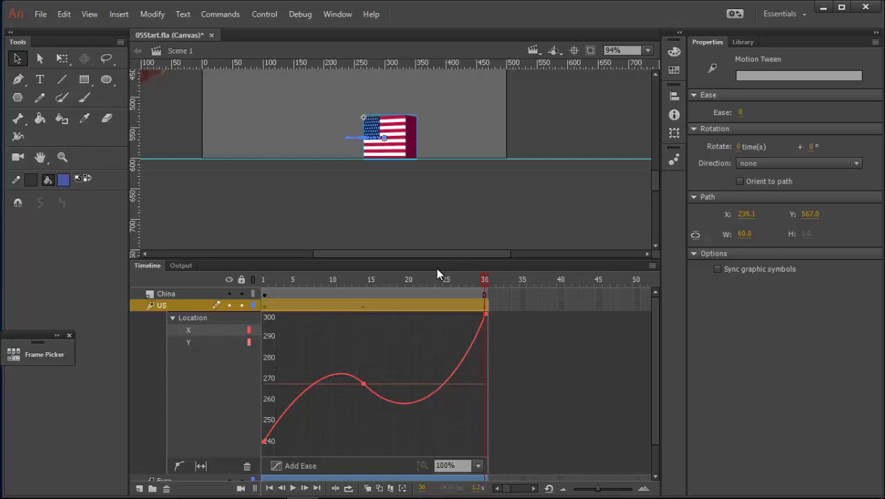
- Add an anchor point at frame 21 on the US tween's X location curve and bend the segment after it into a steep hump
click(181, 466)
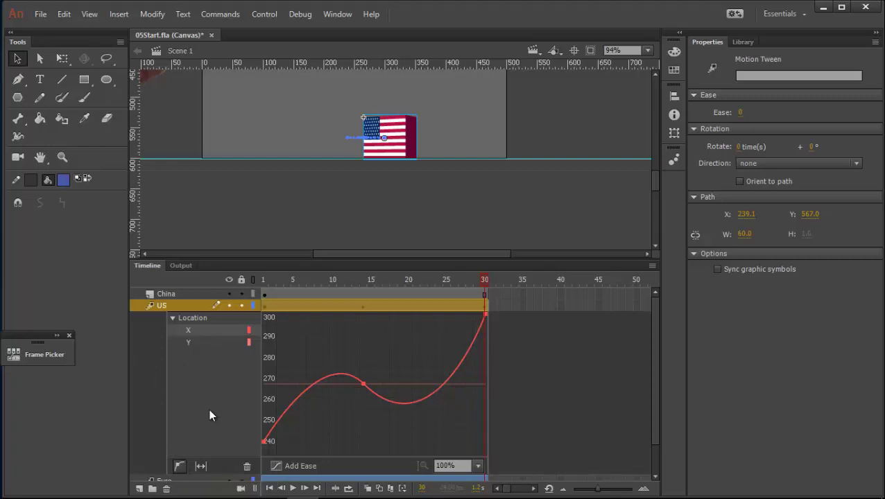
click(418, 408)
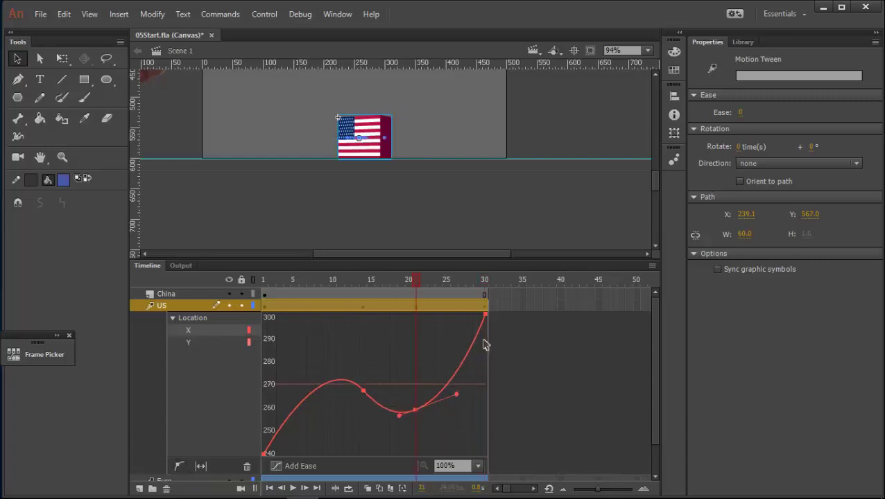
drag(458, 400, 419, 407)
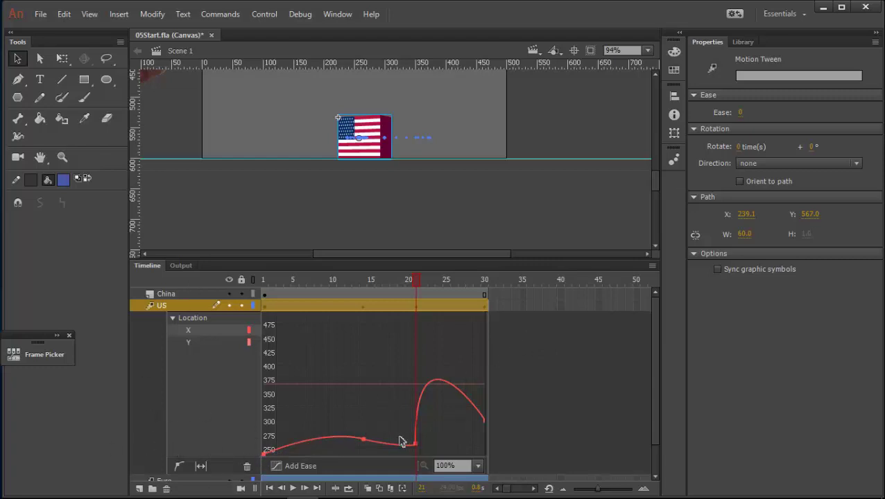
- Scrub the playhead through the US tween to frame 30 and examine how the block follows the steep X location curve
scroll(403, 163, down, 4)
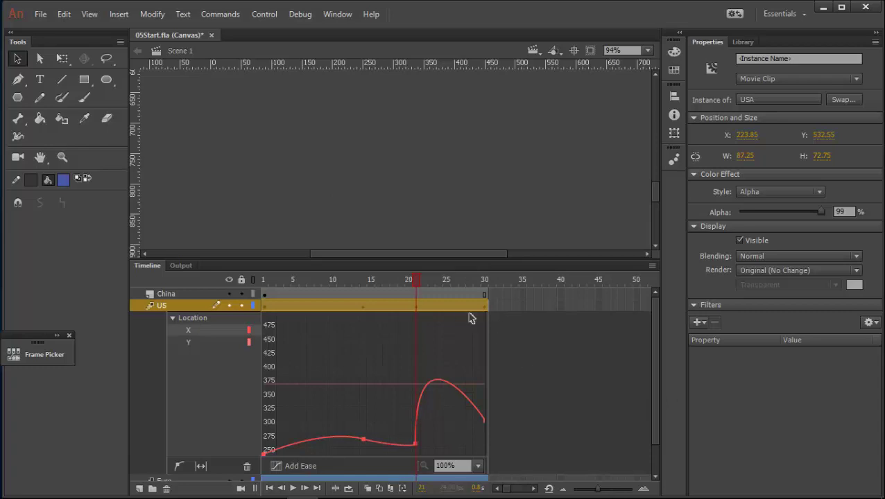
drag(256, 332, 392, 347)
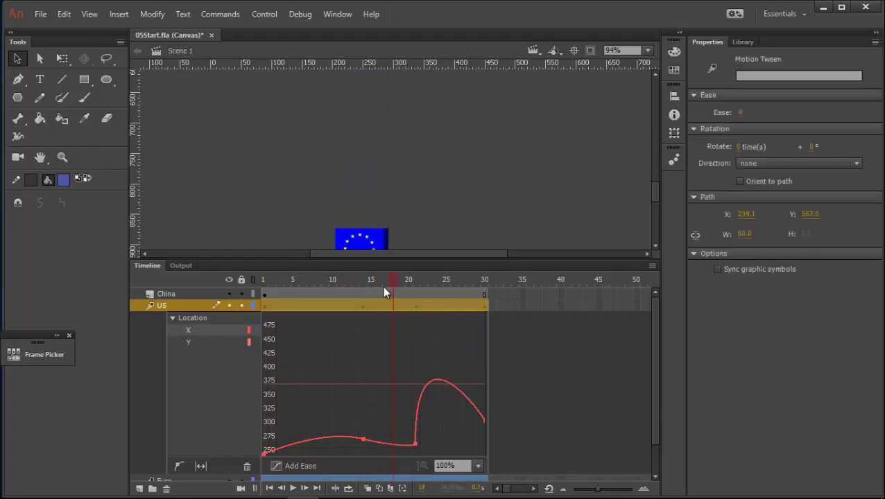
drag(384, 287, 436, 312)
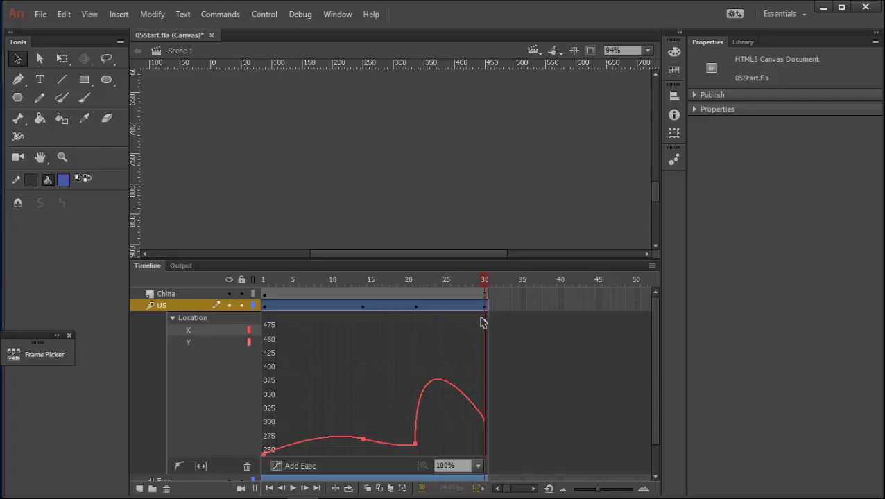
- Steepen the X location curve at its frame 14 anchor point and move that anchor to frame 5 at about 320
click(437, 382)
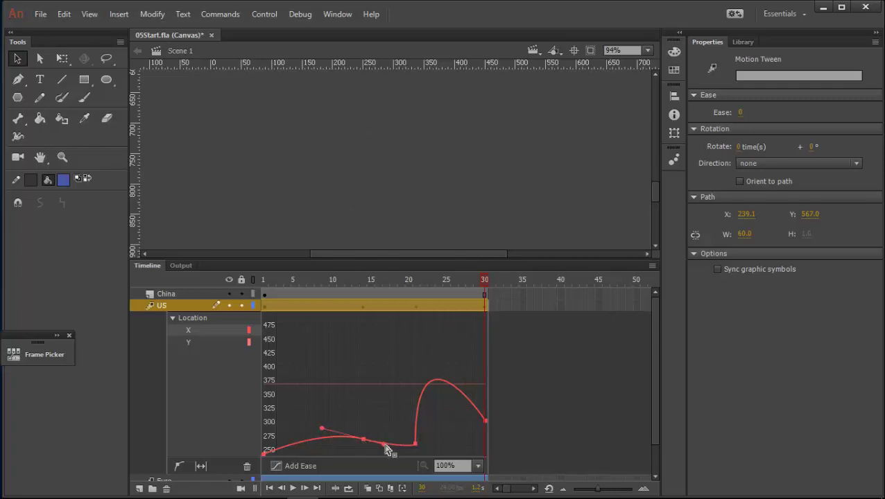
drag(365, 439, 449, 354)
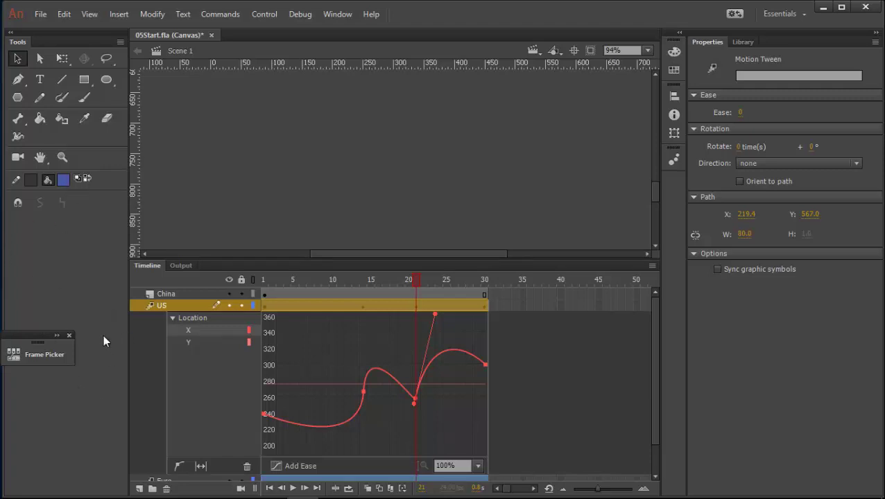
click(365, 395)
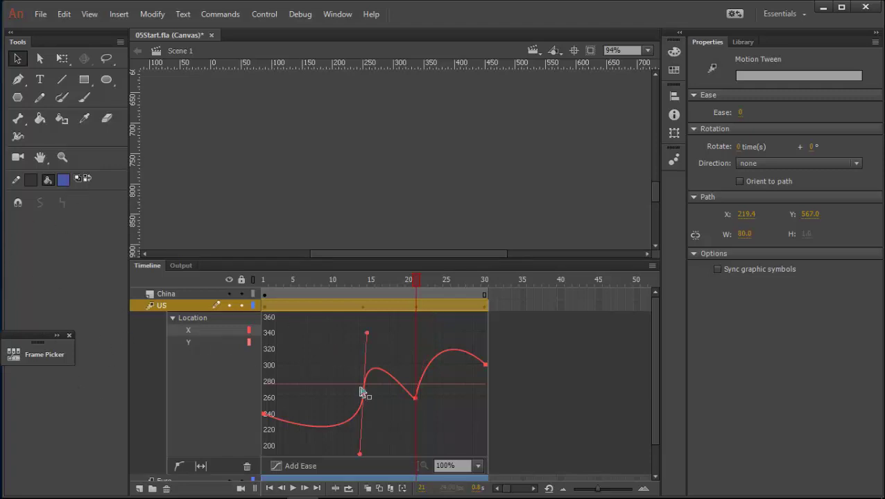
drag(366, 395, 297, 380)
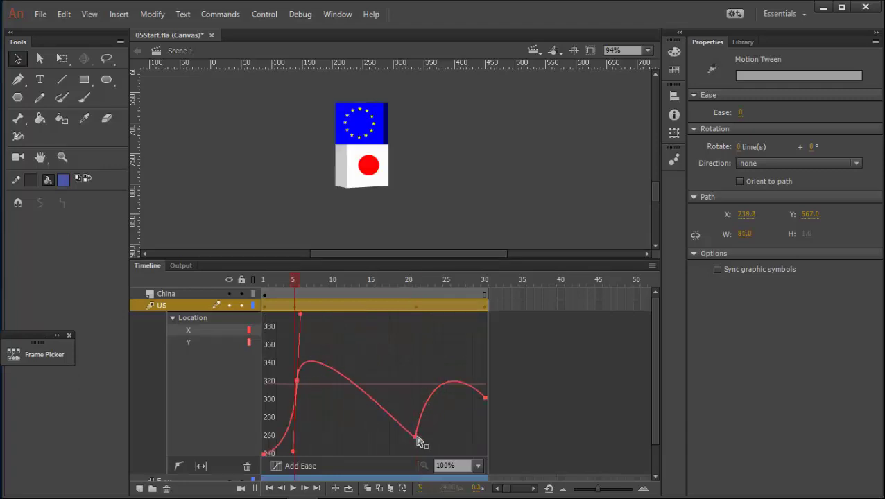
- Move the frame 21 anchor point to about frame 19 and 350, and lower the curve's end point at frame 30 to about 200
click(415, 439)
drag(414, 442, 403, 356)
drag(482, 410, 485, 443)
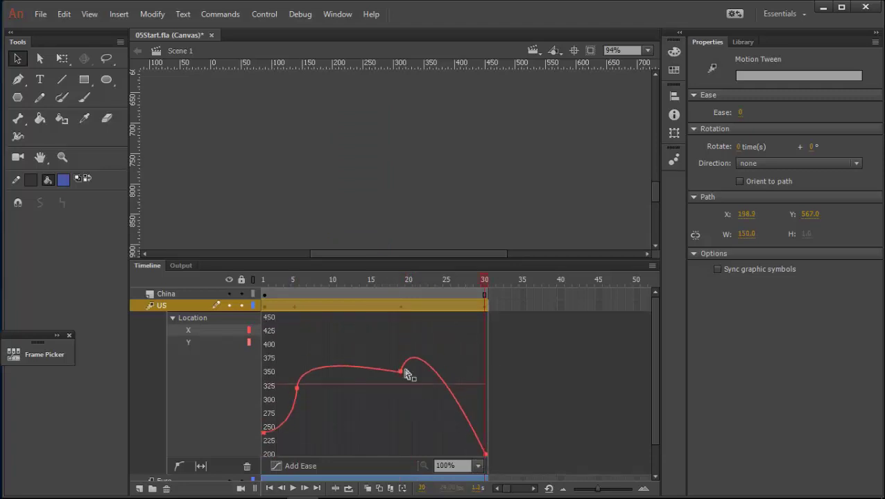
- Lower the frame 19 anchor to about 220 and round the curve's first hump through an anchor at frame 7, X about 260
drag(406, 375, 400, 439)
mouse_move(298, 368)
mouse_down()
mouse_move(298, 328)
mouse_move(311, 378)
mouse_up()
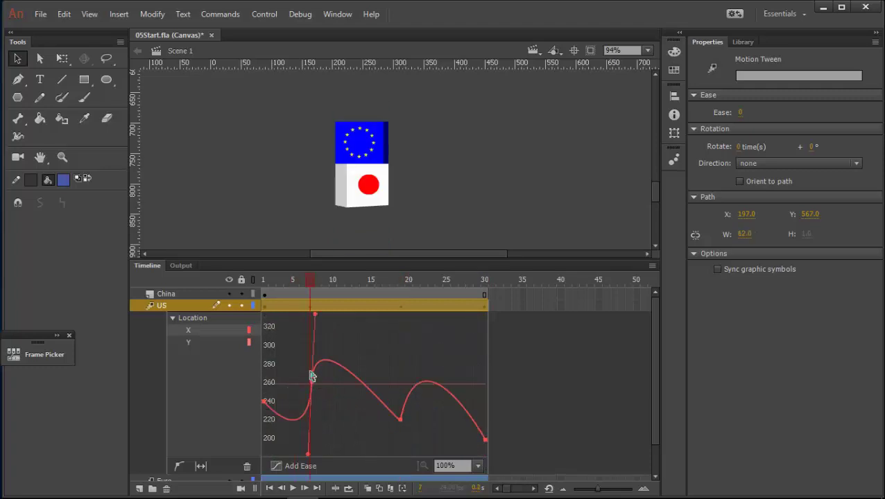
drag(318, 319, 374, 376)
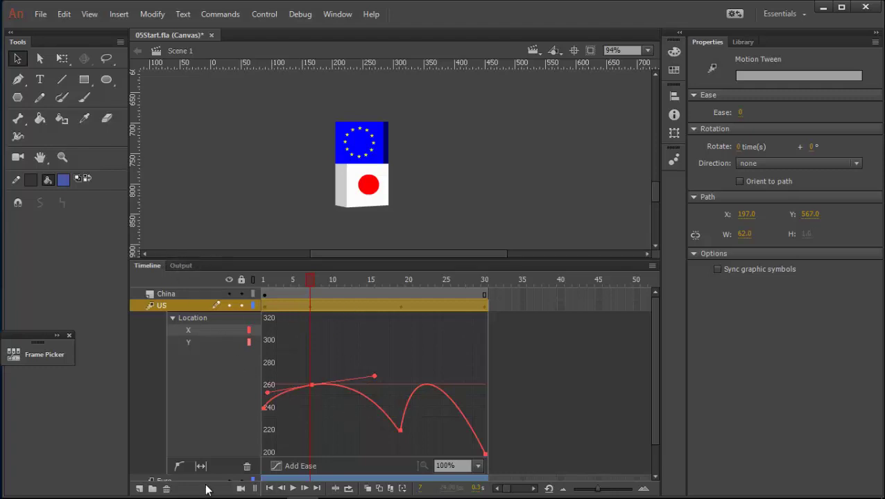
- Try to delete the frame 7 anchor point from the US tween's X location curve
click(322, 439)
click(315, 386)
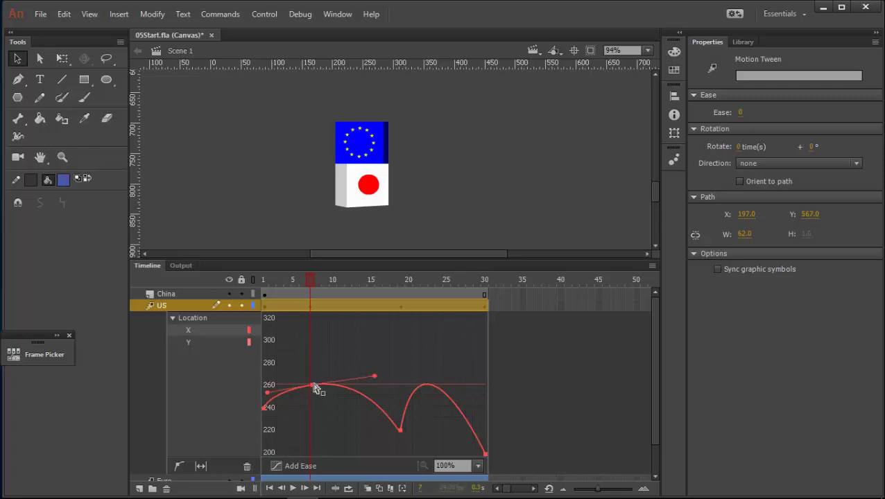
click(251, 473)
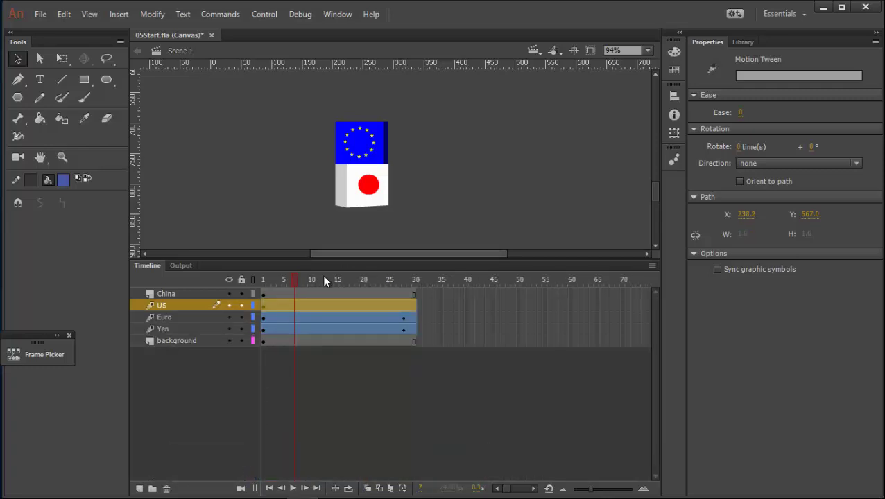
- Play the US tween from frame 1 and examine the block's movement and the keyframes on the US layer
drag(292, 279, 415, 281)
click(414, 304)
scroll(396, 127, up, 6)
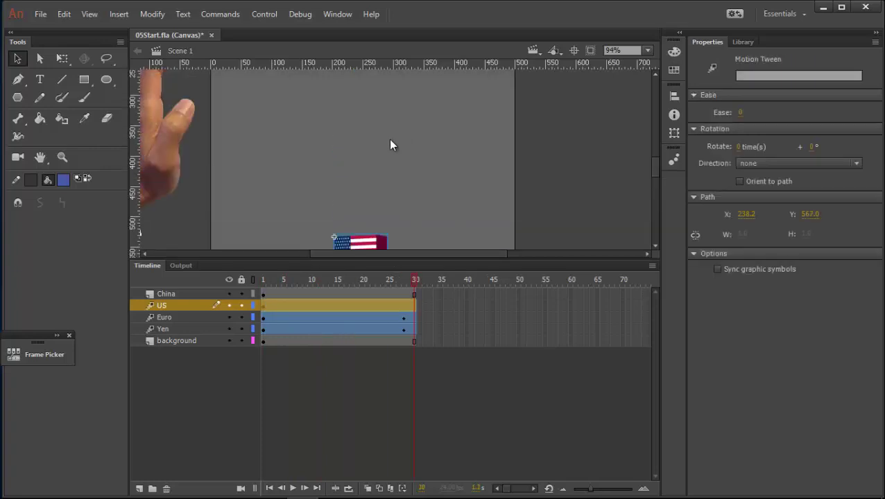
click(263, 279)
key(Return)
click(414, 306)
click(361, 310)
click(294, 306)
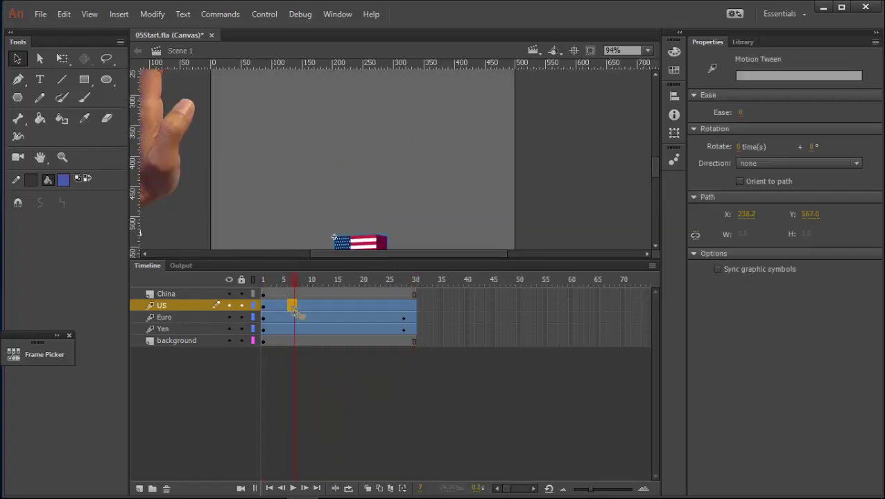
- Reopen the US tween's location graph and undo the deletion of its curve
double_click(293, 306)
key(Return)
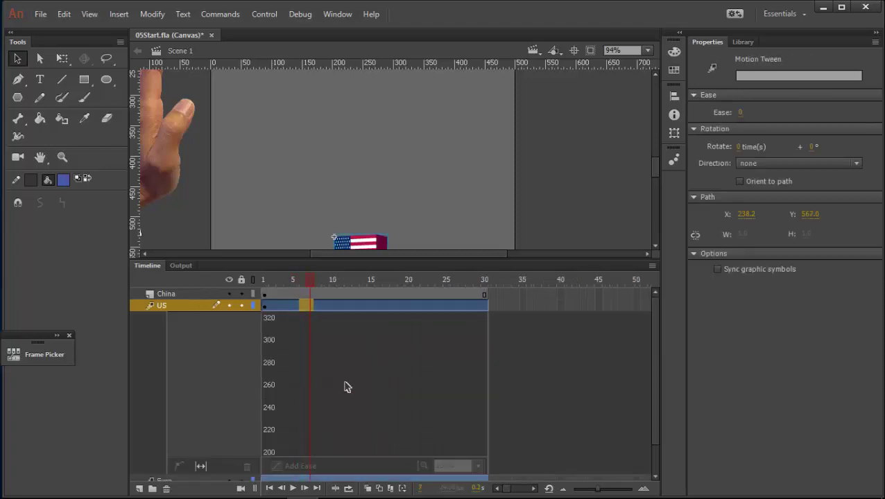
click(347, 384)
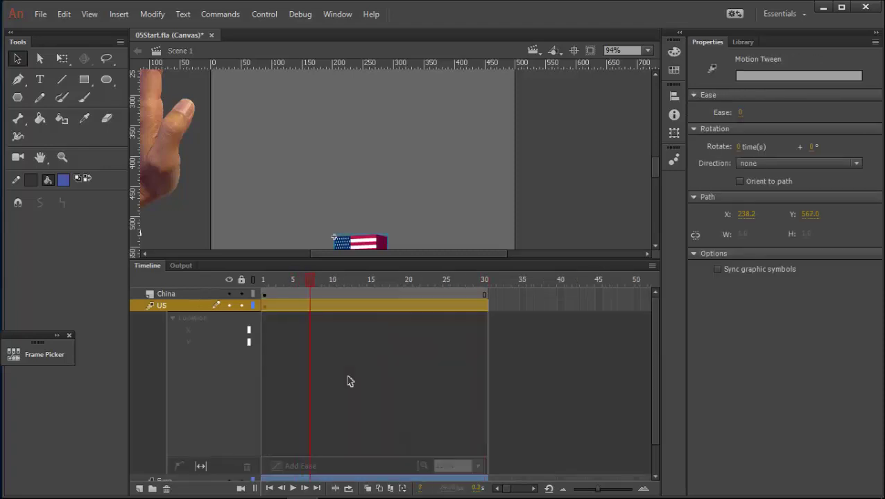
click(326, 285)
click(294, 306)
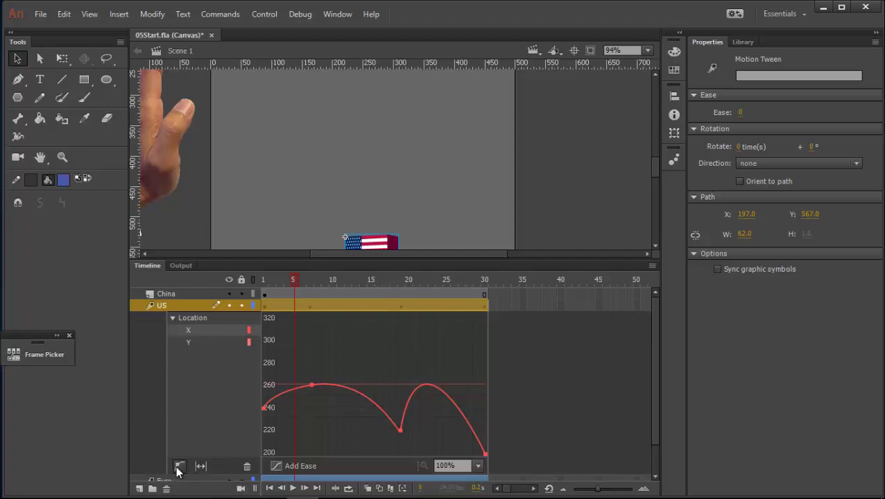
- Add anchor points at frames 26 and 13 on the US tween's X location curve
click(178, 468)
click(452, 402)
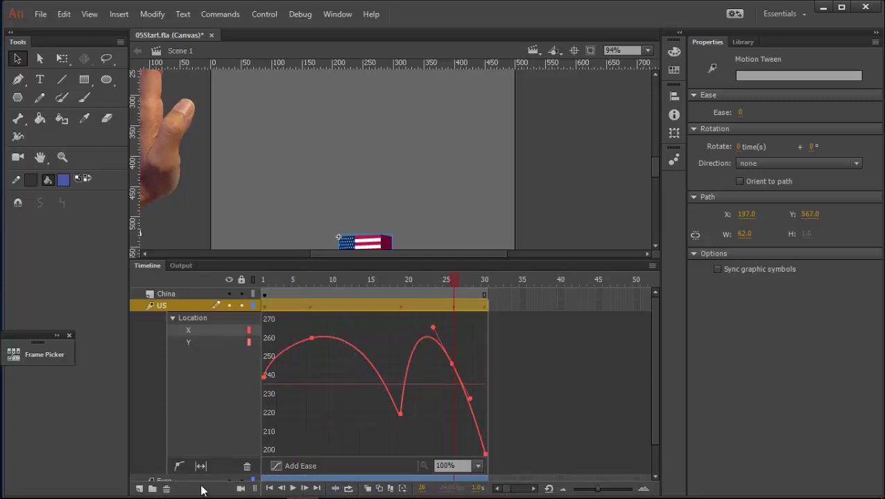
click(177, 470)
click(355, 348)
mouse_move(290, 491)
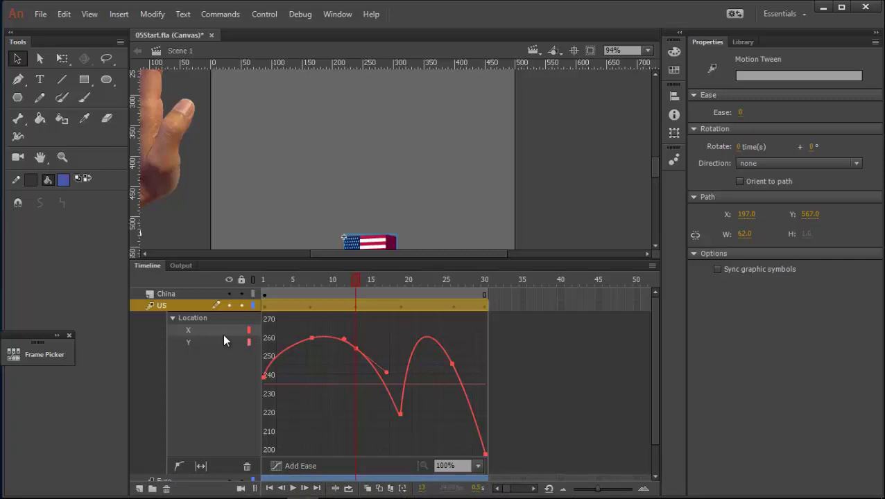
- Delete the anchor points at frames 7, 13, 19 and 26 from the US tween's X location curve
key(alt)
ctrl+click(312, 338)
ctrl+click(359, 350)
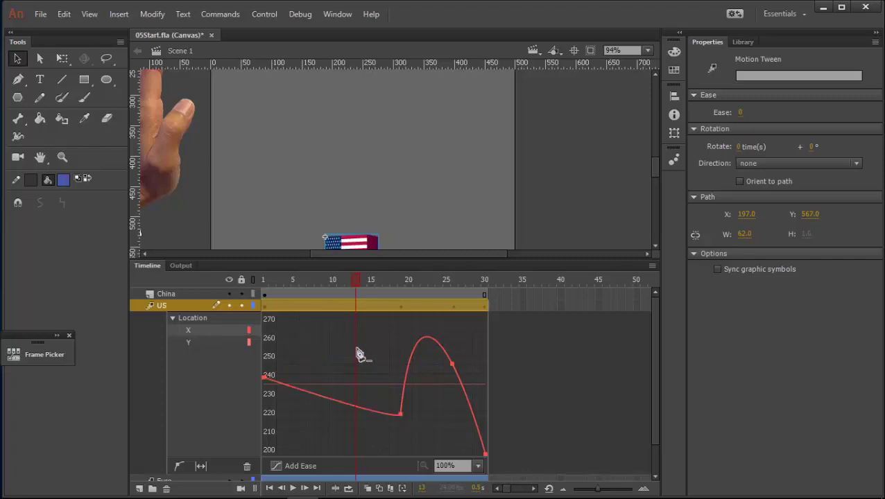
ctrl+click(402, 415)
ctrl+click(451, 363)
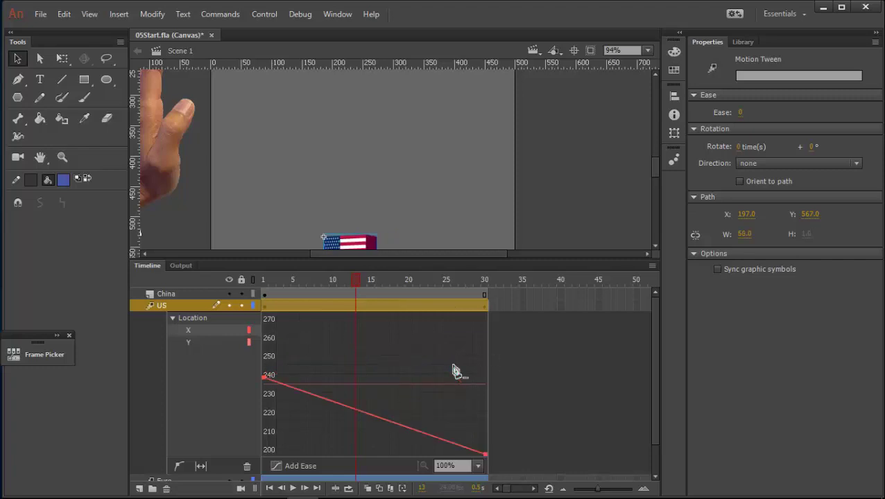
- Scrub the US block along the straight X location line and undo the deletion of the anchors at frames 19 and 26
drag(356, 279, 466, 312)
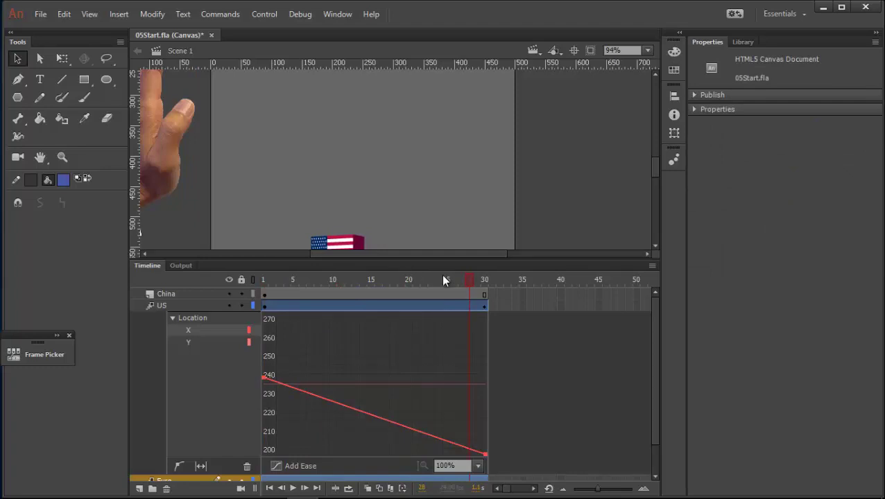
drag(470, 280, 273, 281)
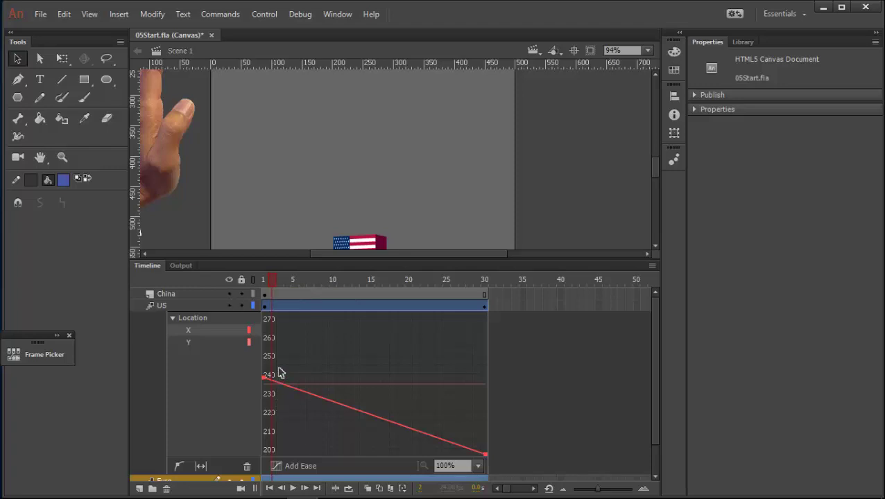
scroll(305, 357, up, 2)
click(351, 385)
key(ctrl+y)
key(ctrl+y)
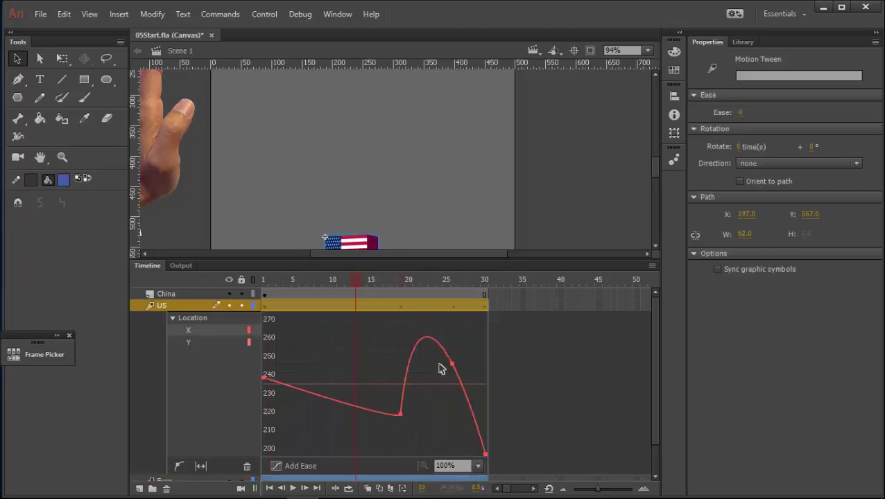
- Straighten the X location graph by deleting the remaining anchor points at frames 19 and 26
click(400, 415)
click(368, 367)
ctrl+click(401, 414)
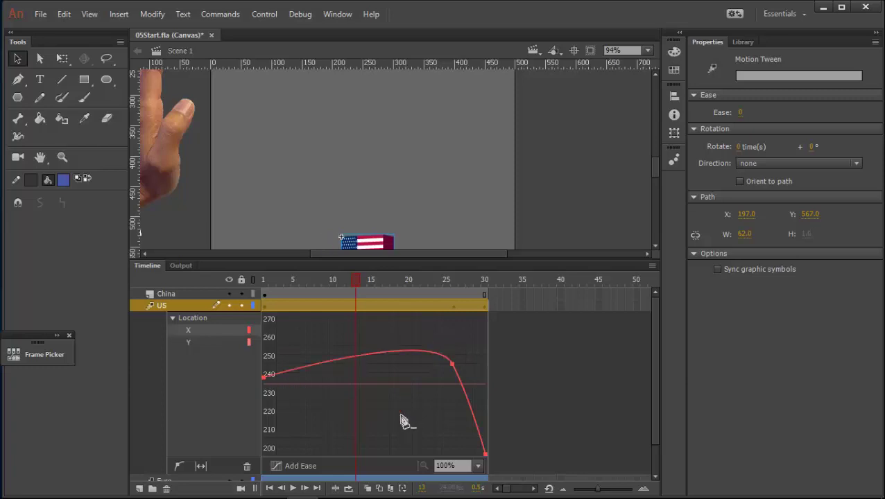
ctrl+click(452, 365)
mouse_move(339, 478)
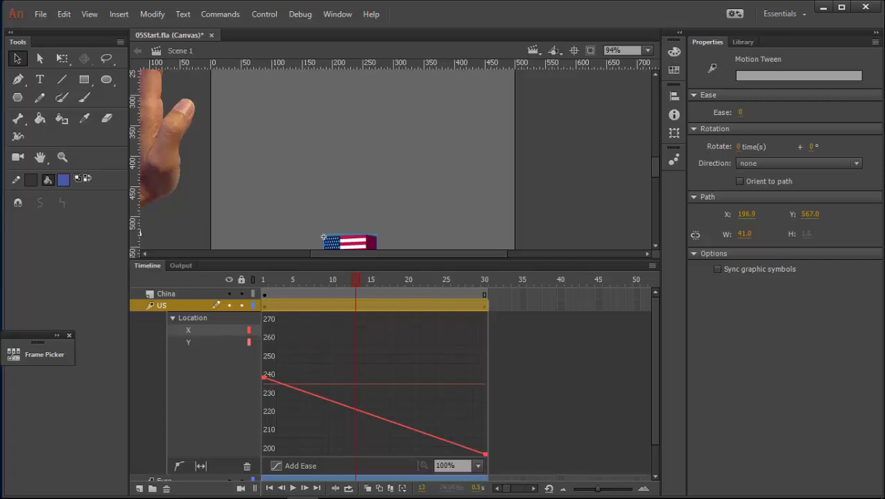
- Add an anchor point at frame 13 on the X location line and check the matching keyframe on the US layer
click(178, 466)
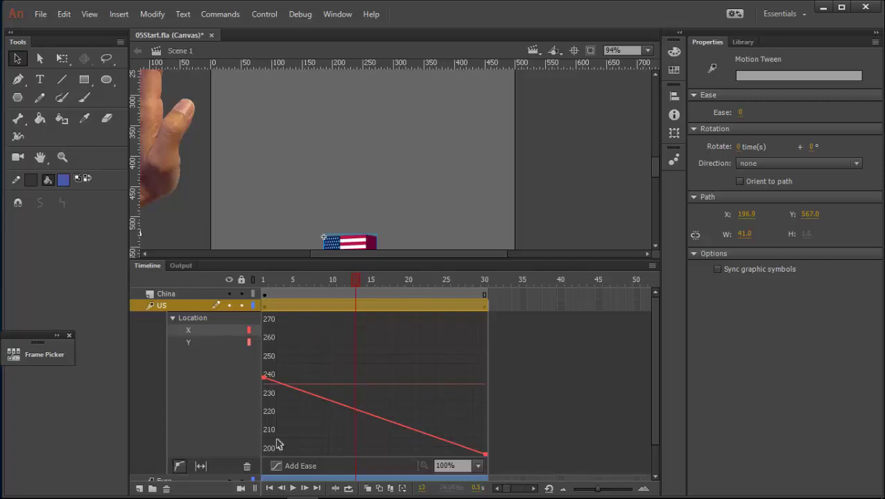
click(357, 415)
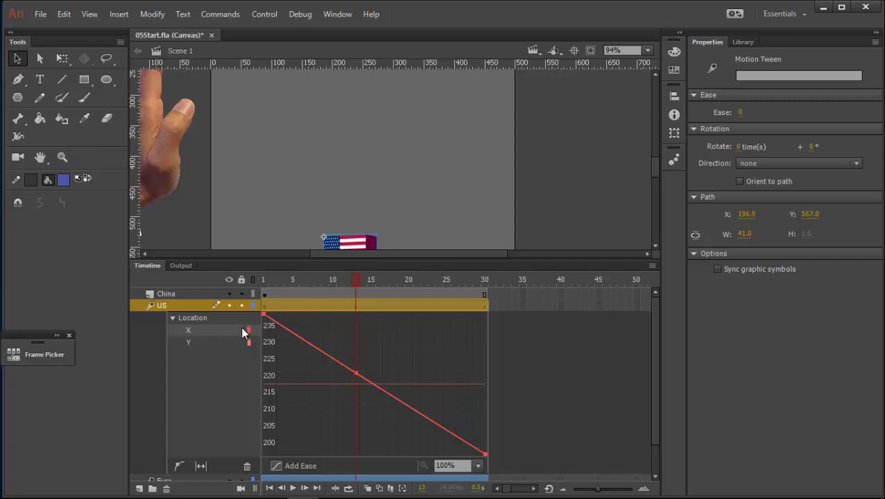
click(567, 413)
click(358, 311)
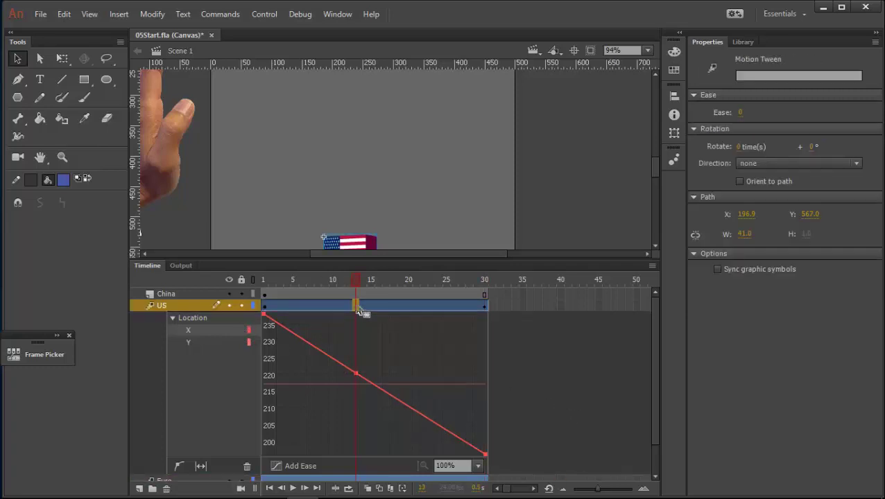
click(619, 373)
click(358, 309)
click(590, 407)
- Add another anchor point at frame 23 on the US tween's X location line
click(179, 466)
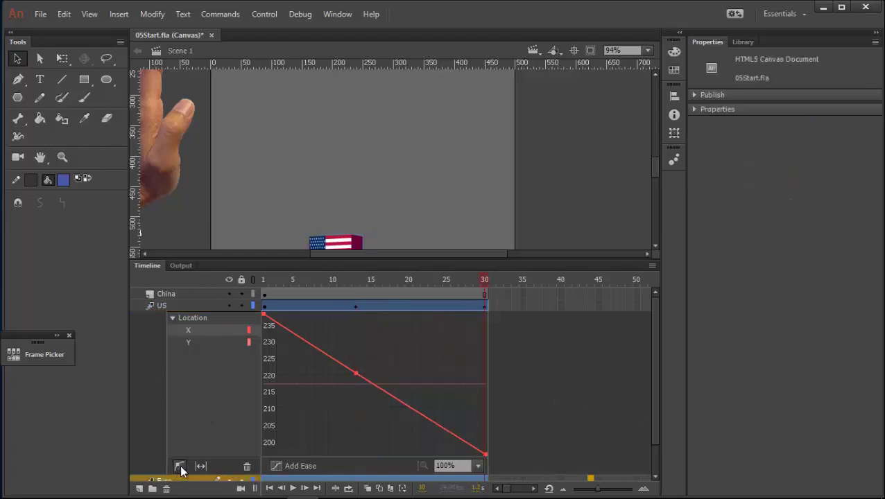
click(430, 423)
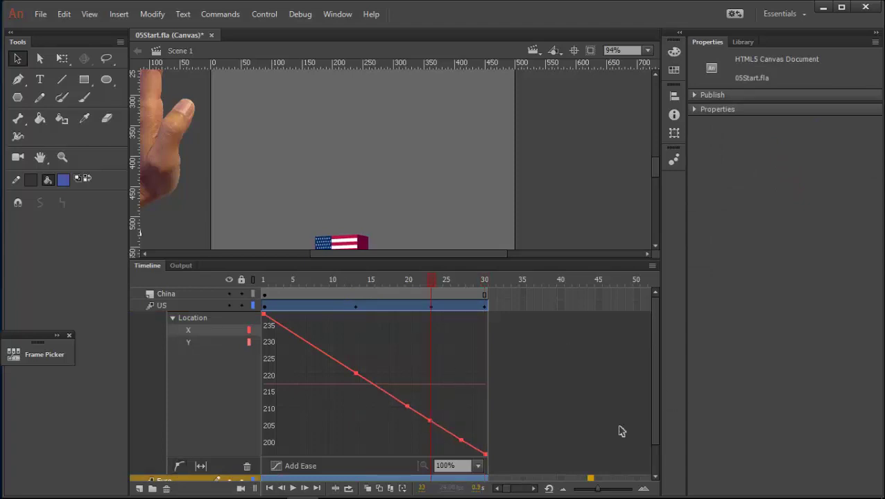
click(553, 416)
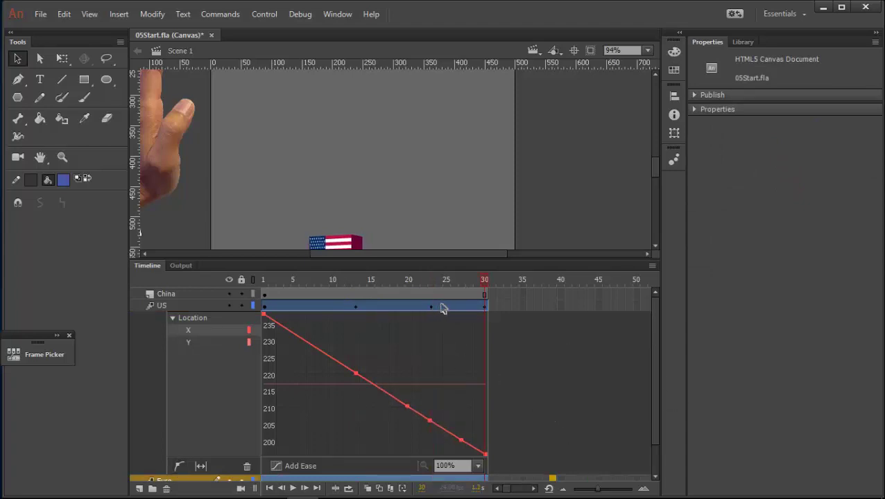
- Clear all keyframe properties at frame 19 on the US tween layer
drag(478, 285, 403, 311)
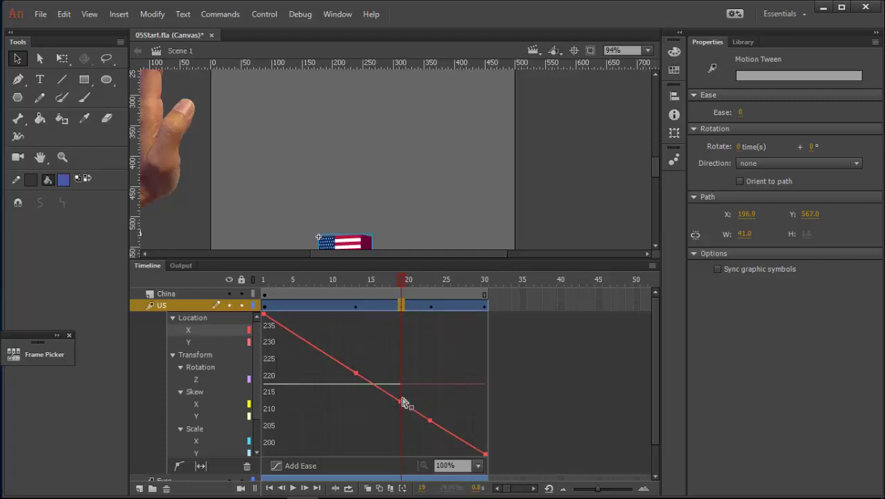
right_click(402, 305)
mouse_move(462, 244)
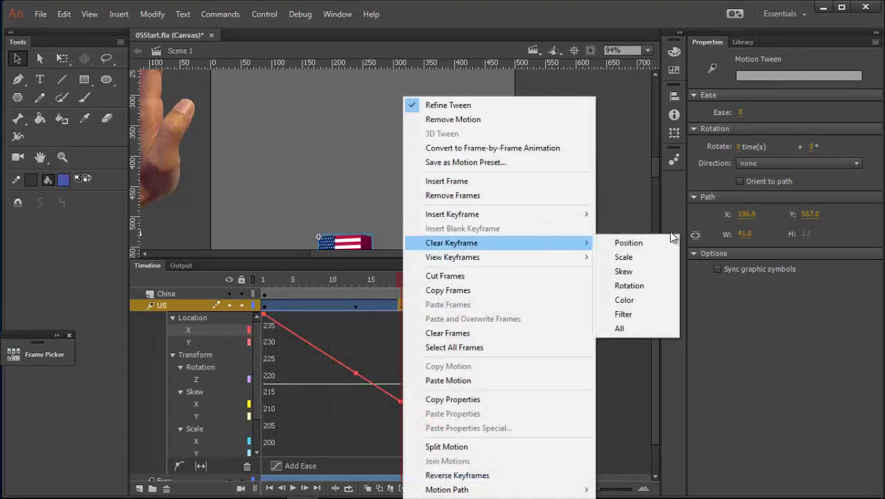
click(624, 329)
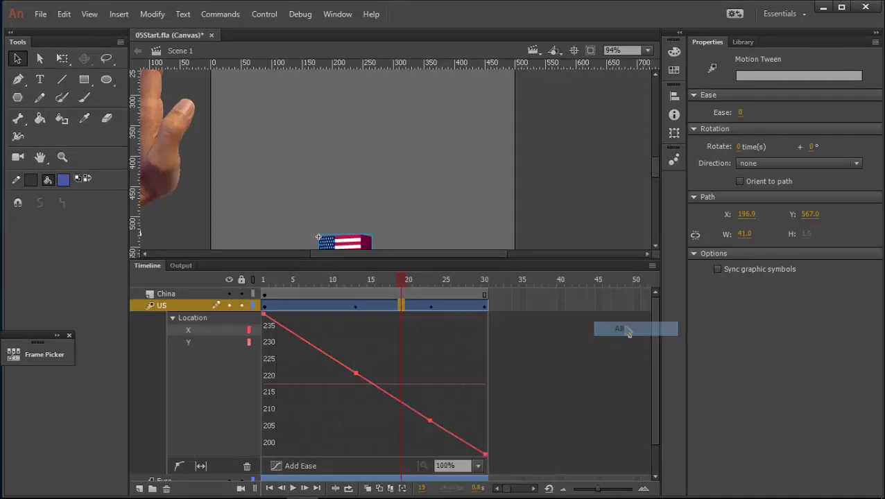
click(543, 392)
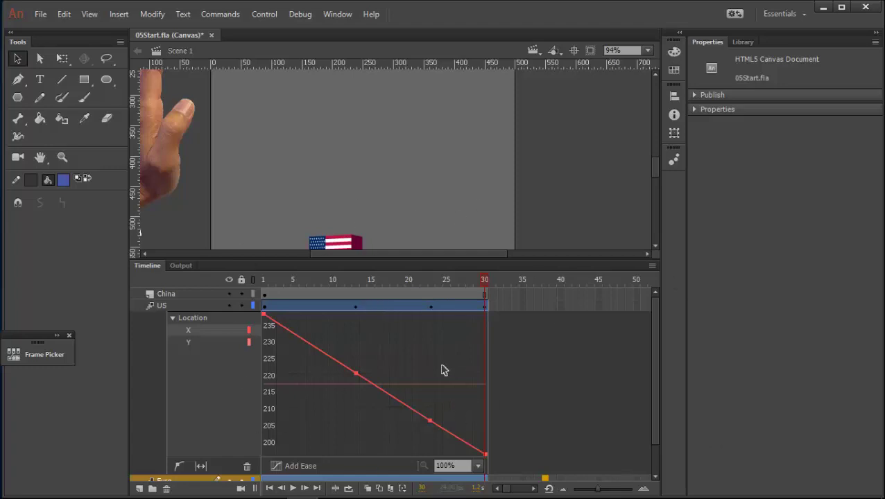
- Raise the frame 23 anchor point on the US tween's X location line to about 233
click(432, 306)
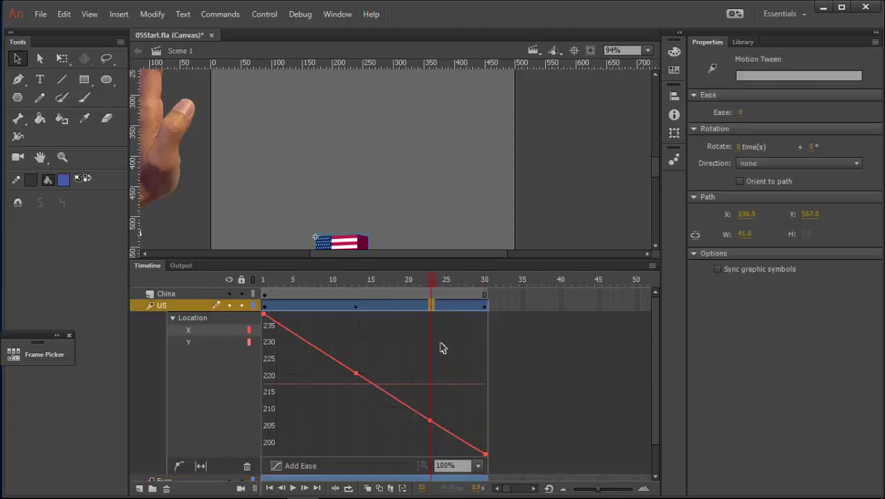
click(430, 422)
drag(433, 427, 431, 335)
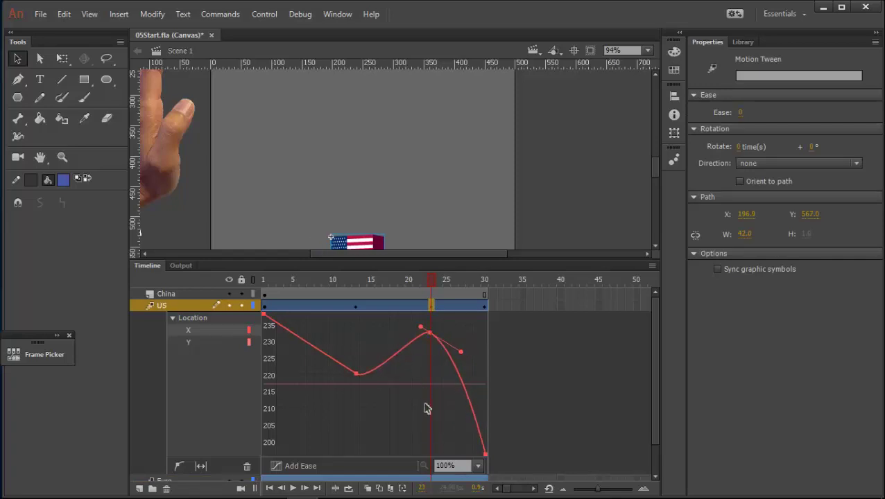
click(430, 335)
click(350, 243)
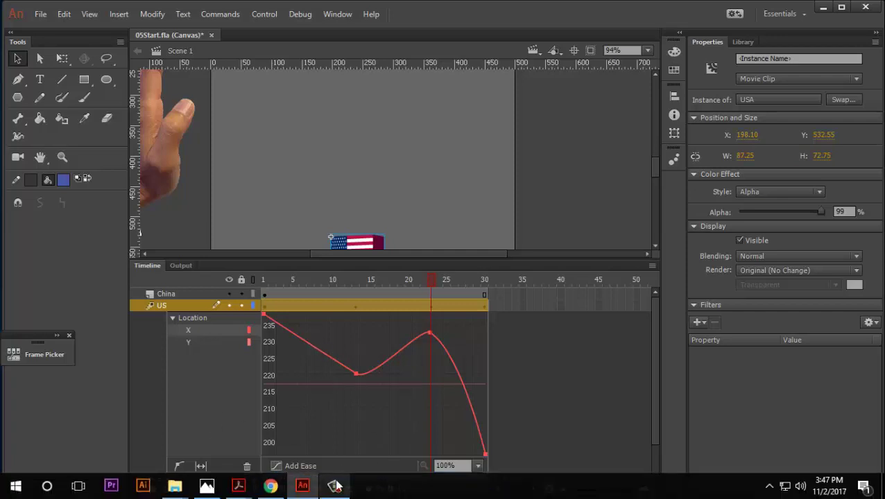
click(334, 488)
click(780, 347)
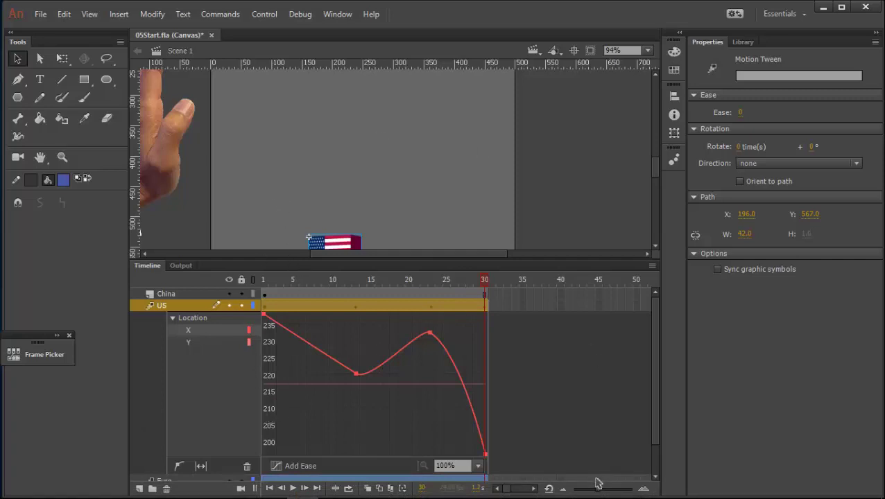
- Undo the series of X location edits on the US tween, back to the curve with anchors at frames 7, 13, 19 and 26
scroll(327, 149, down, 3)
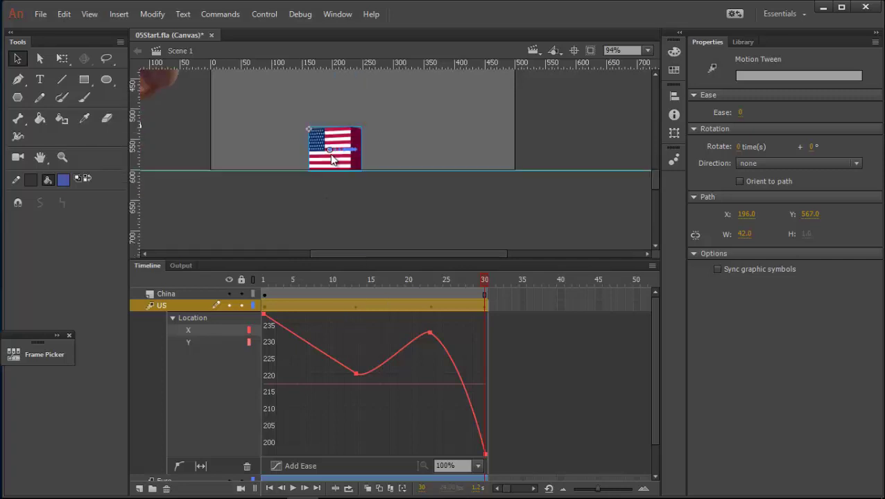
click(374, 235)
click(375, 235)
key(ctrl+z)
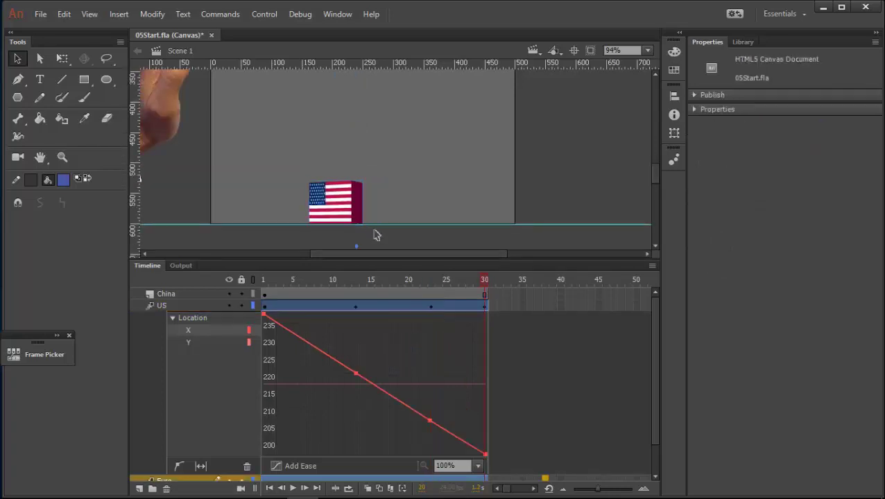
key(ctrl+z)
key(ctrl+z)
key(ctrl+z)
key(ctrl+z)
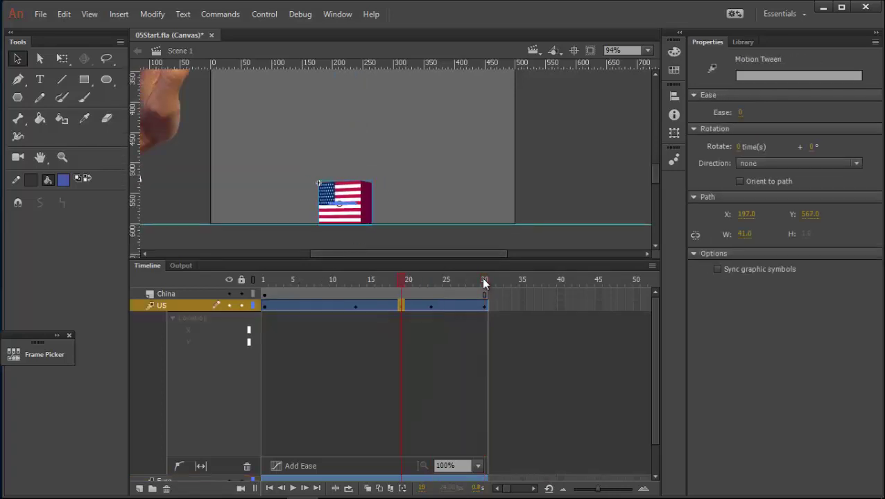
key(ctrl+z)
key(ctrl+z)
key(ctrl+z)
key(ctrl+z)
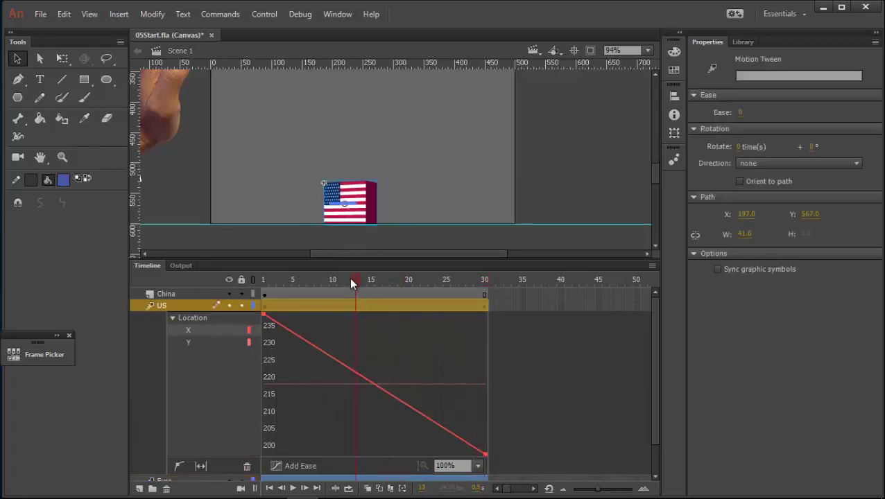
key(ctrl+y)
key(ctrl+y)
key(ctrl+y)
key(ctrl+y)
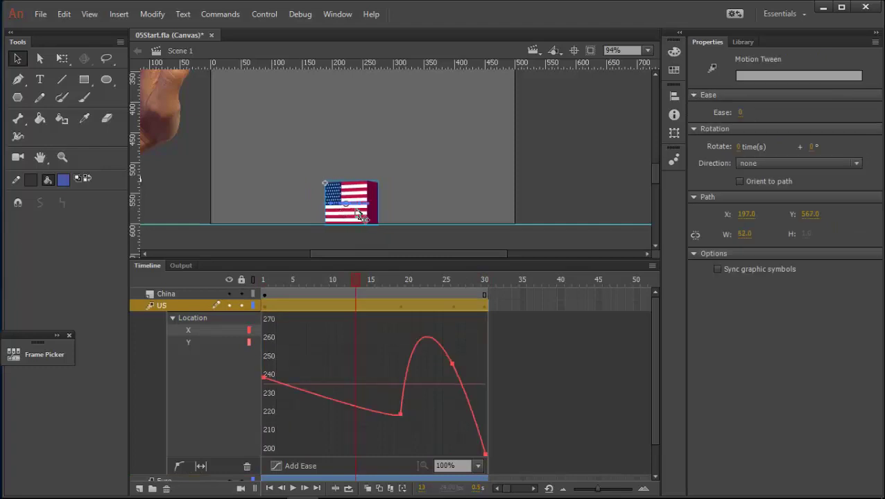
key(ctrl+y)
- Remove the motion tween from the US layer
right_click(158, 305)
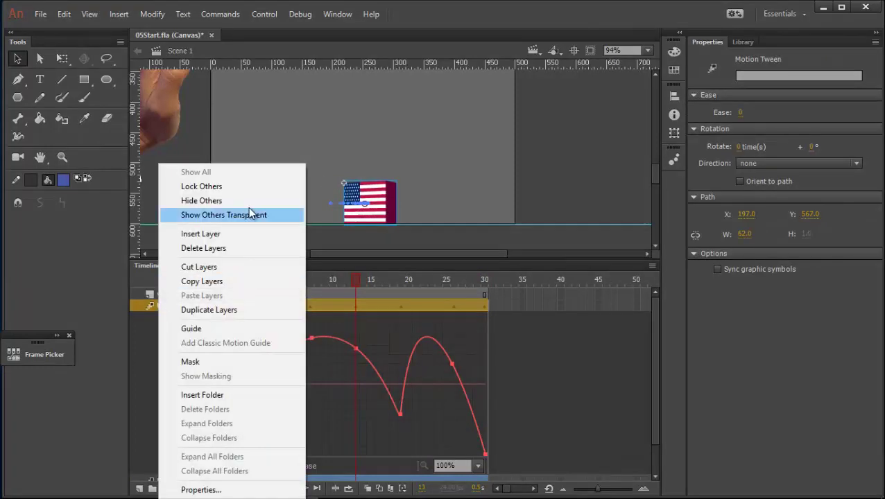
click(363, 294)
click(368, 301)
right_click(368, 301)
click(425, 121)
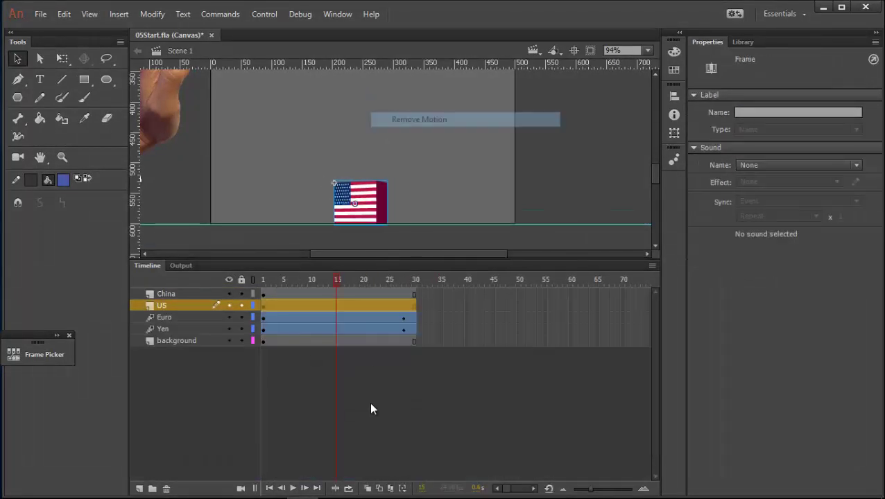
click(380, 404)
click(335, 487)
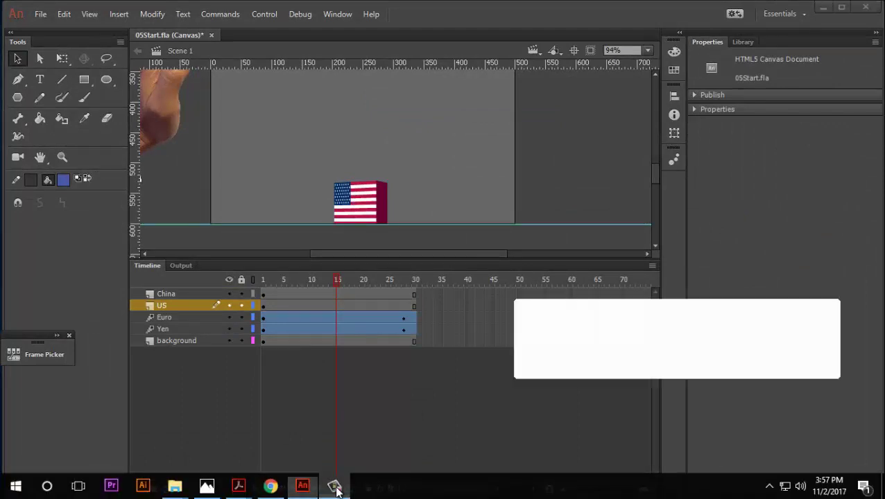
click(816, 305)
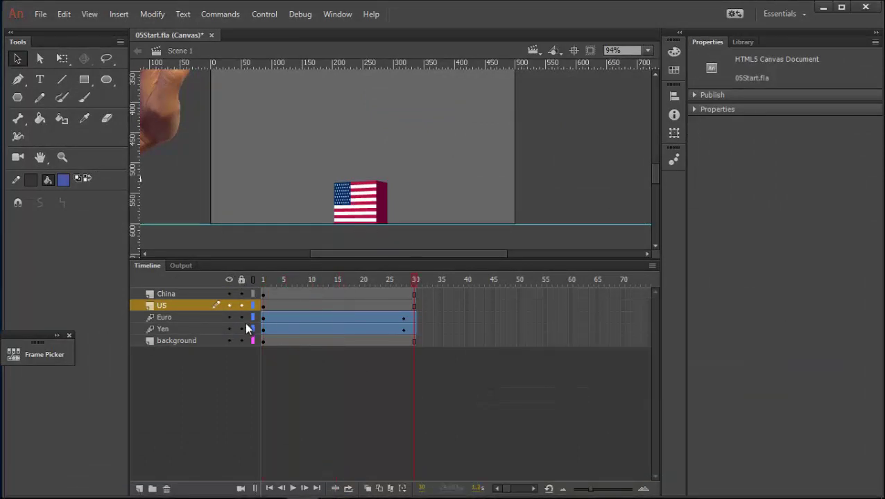
- Hide the Euro and Yen layers and scrub through the frames to check the US block
scroll(336, 208, down, 3)
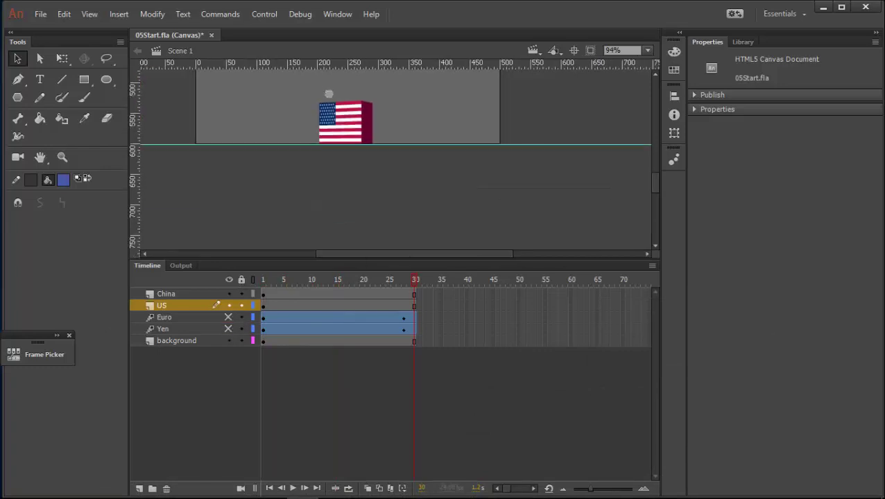
click(327, 306)
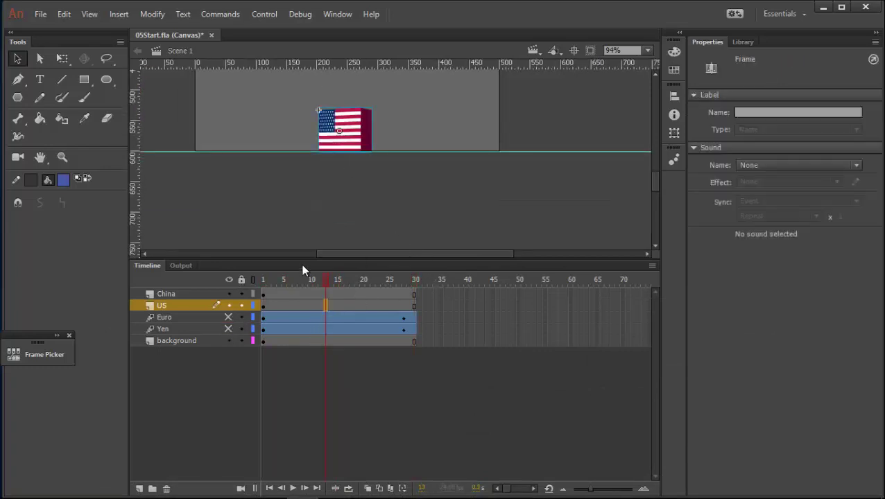
scroll(347, 144, down, 1)
drag(325, 280, 263, 282)
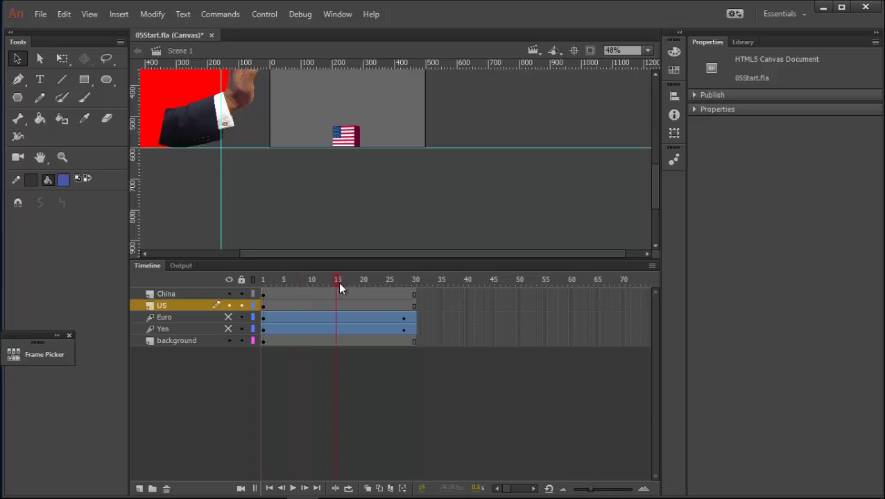
drag(338, 282, 423, 302)
- Create a motion tween on the US layer and move the USA block straight down at frame 30 to about Y 879
click(351, 306)
right_click(352, 306)
click(412, 134)
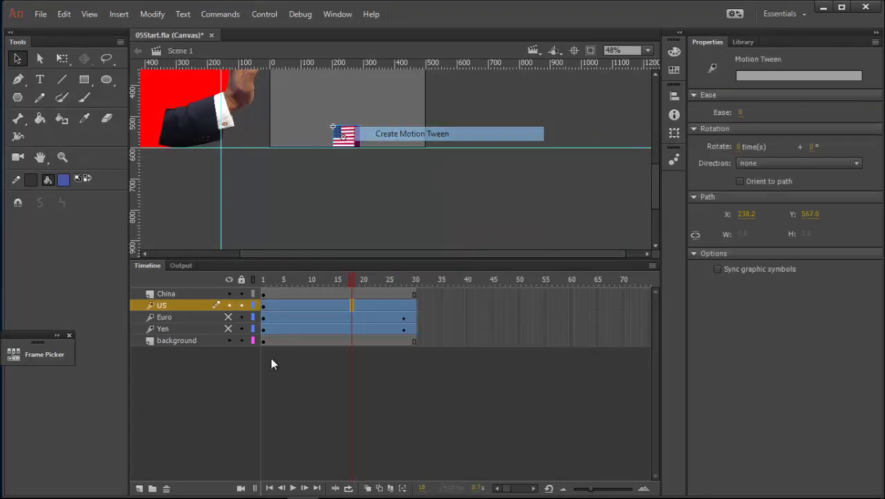
click(416, 281)
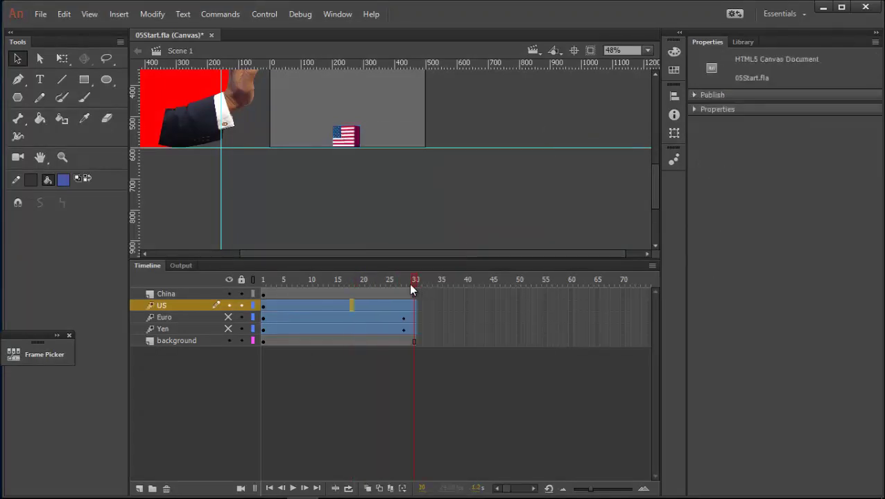
drag(357, 145, 359, 253)
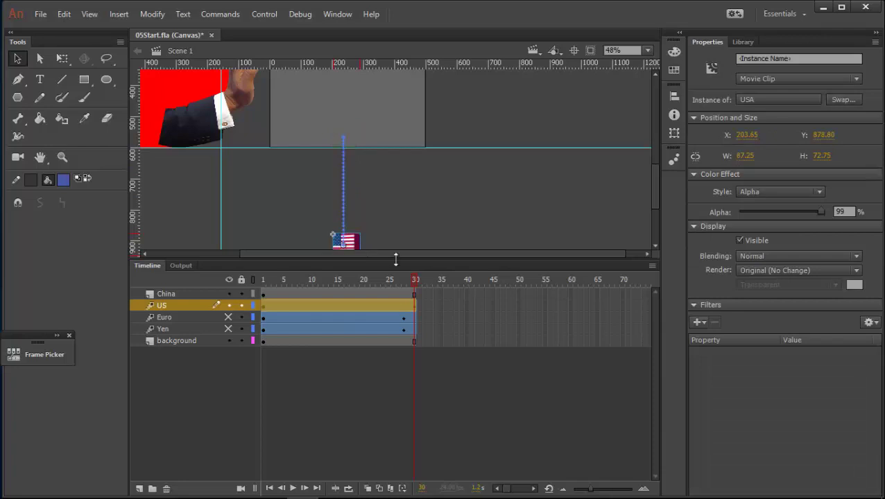
drag(407, 278, 413, 304)
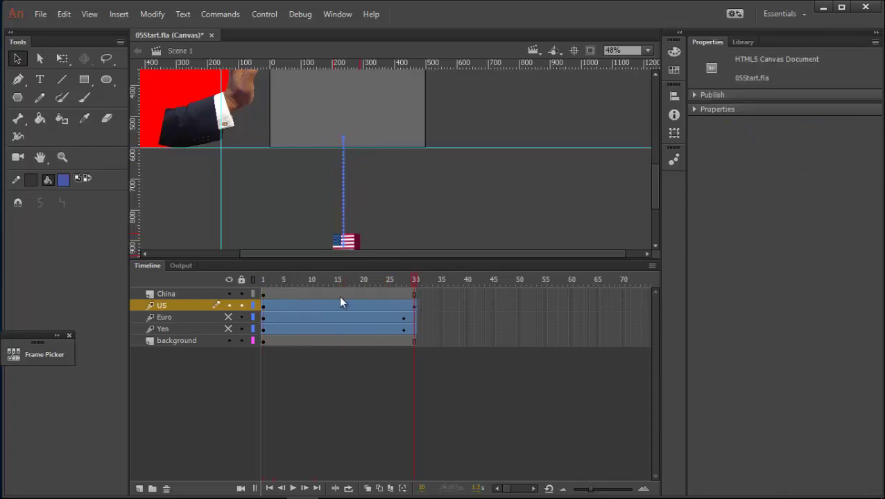
- Open the US tween's motion graph and add an anchor point at frame 15 on the Y location line
click(294, 306)
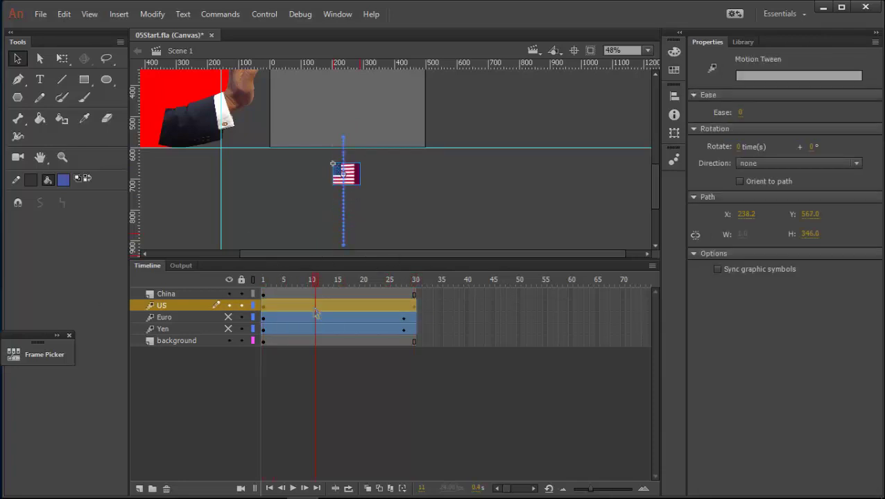
double_click(320, 306)
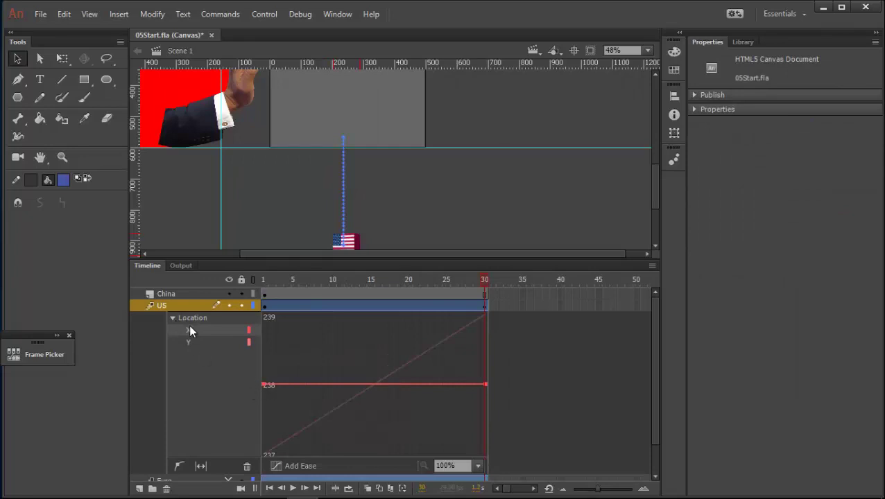
click(199, 342)
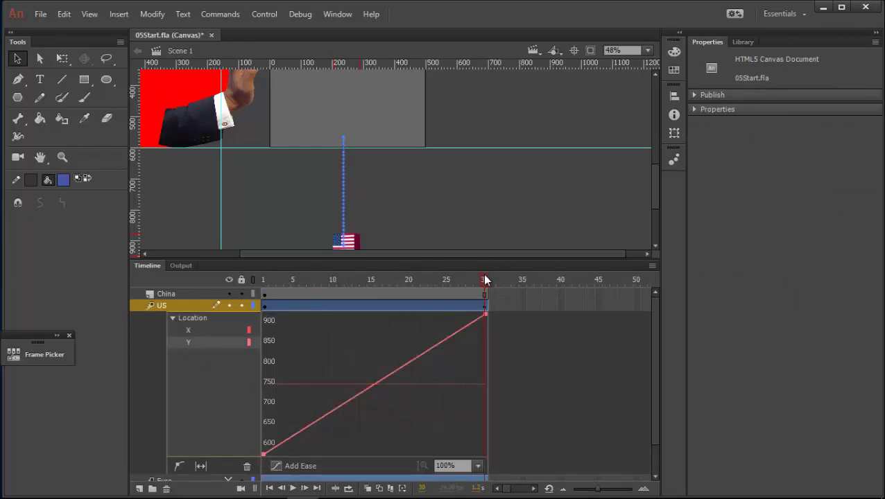
drag(484, 279, 371, 279)
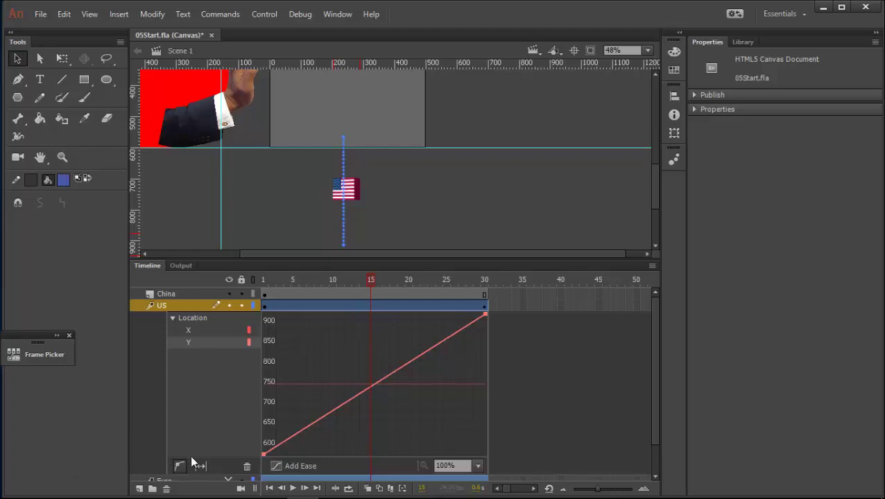
click(372, 392)
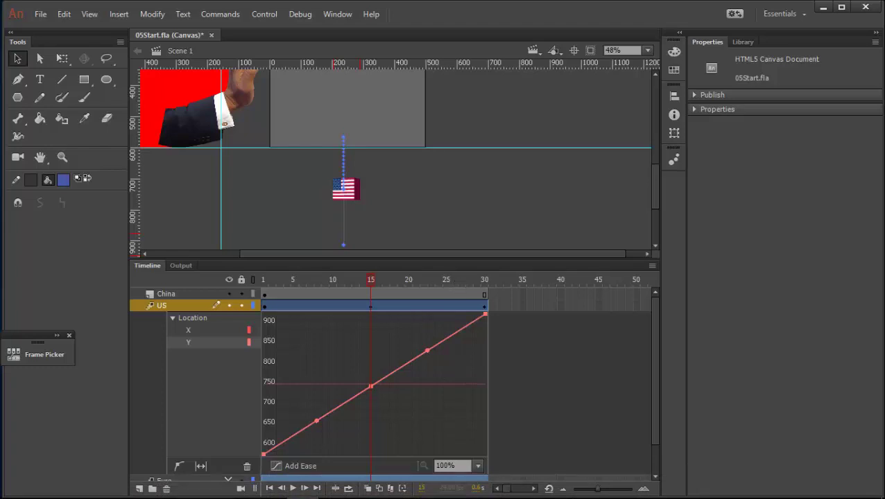
click(326, 485)
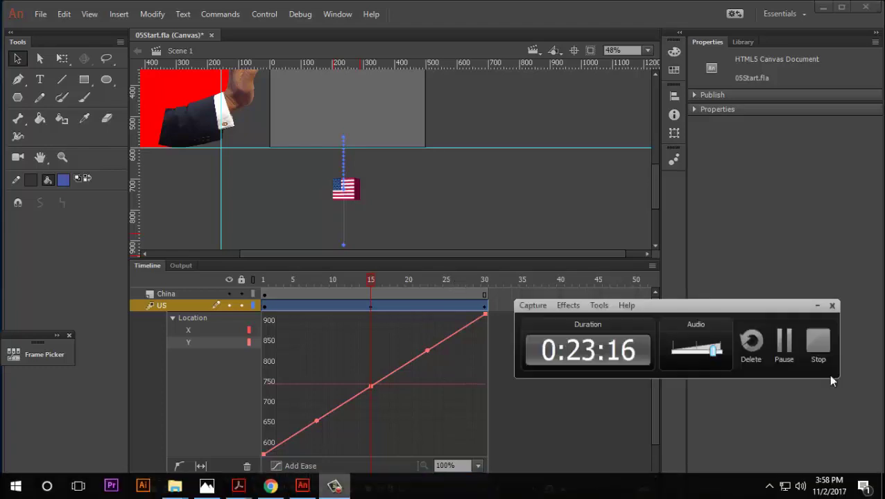
click(789, 346)
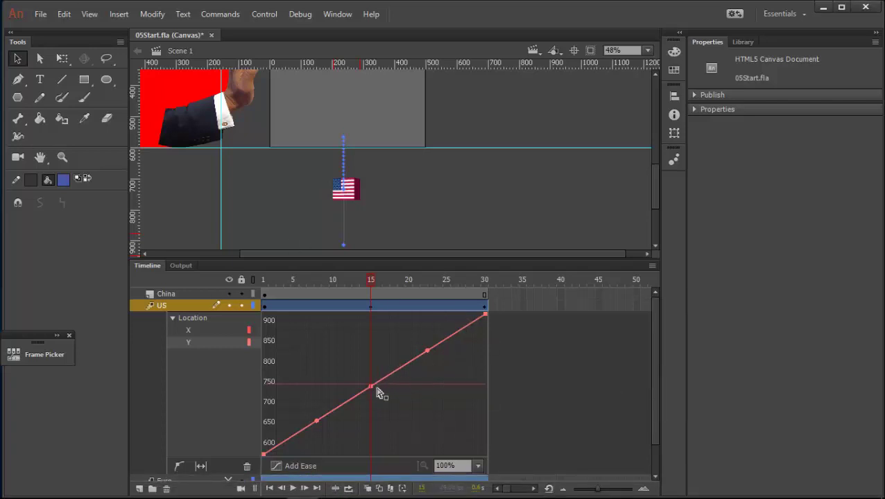
- Raise the frame 15 anchor on the Y location curve to about 915 and lower the frame 30 end point to about 580
drag(373, 391, 371, 315)
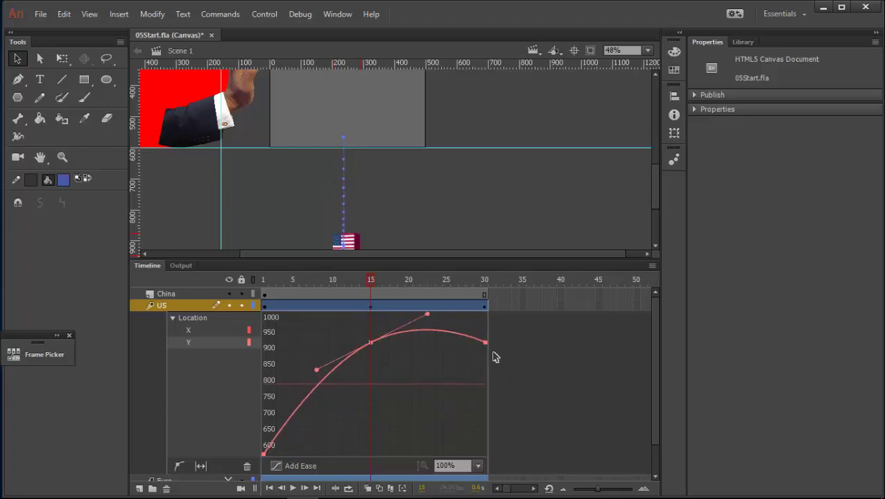
mouse_move(485, 343)
mouse_down()
mouse_move(494, 457)
mouse_move(487, 341)
mouse_up()
alt+click(372, 345)
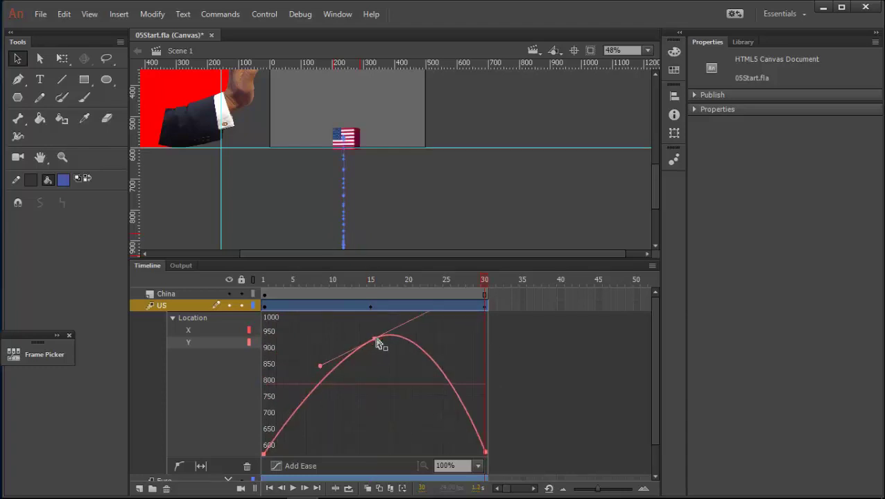
- Move the middle Y anchor to frame 16 at about 925, level its handles into a symmetrical arch and scrub the motion
click(377, 343)
drag(435, 317, 438, 345)
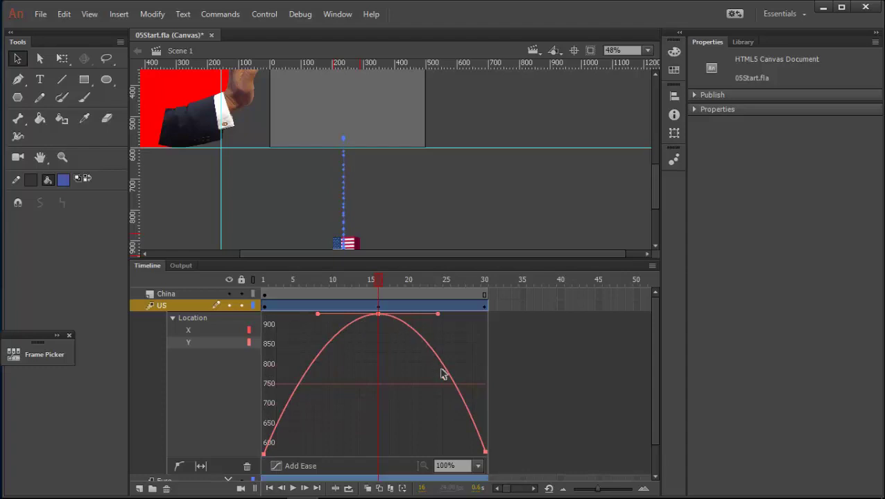
drag(375, 281, 347, 279)
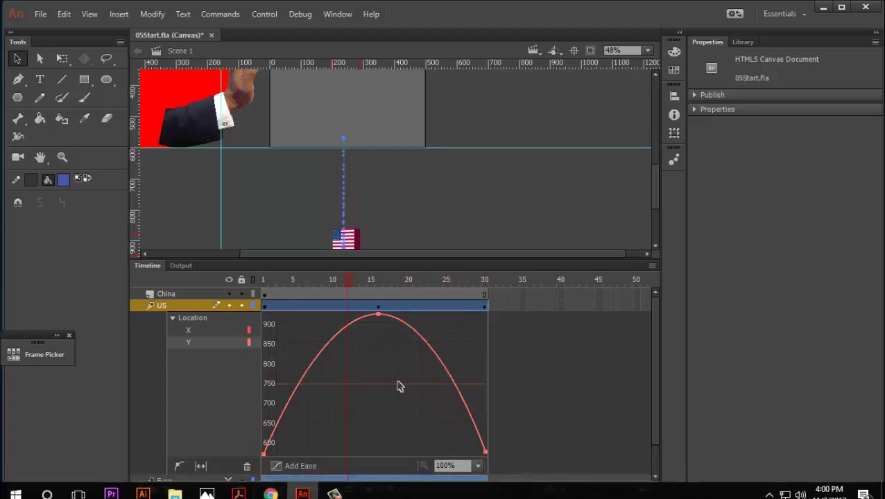
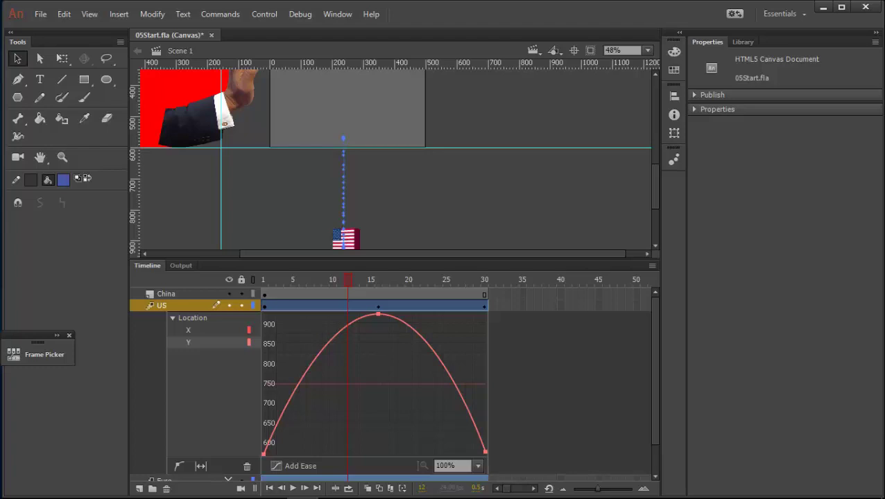
mouse_move(485, 493)
click(334, 487)
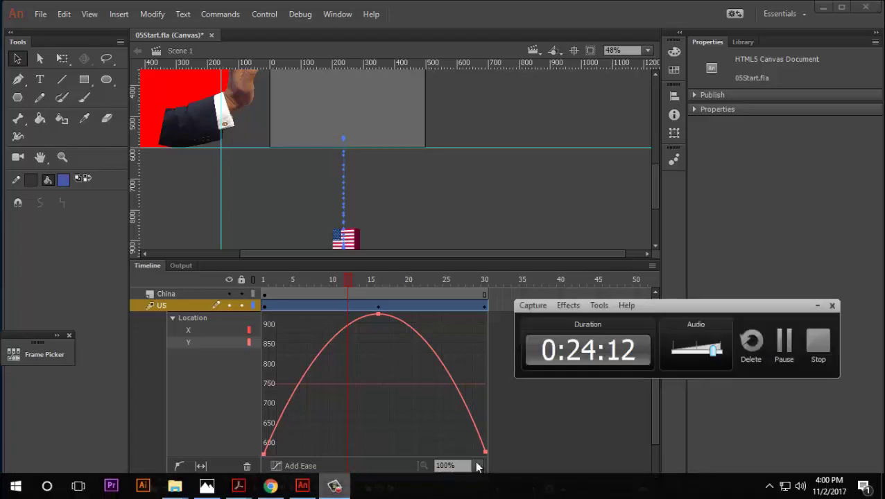
click(784, 344)
- Scrub the timeline from frame 1 to frame 30 to check the USA block's tweened motion
scroll(374, 195, down, 4)
scroll(393, 198, up, 3)
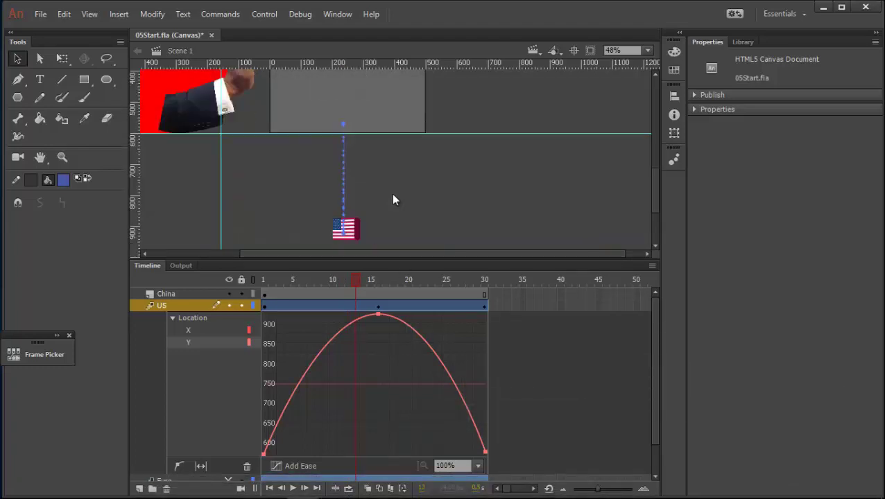
scroll(372, 191, down, 2)
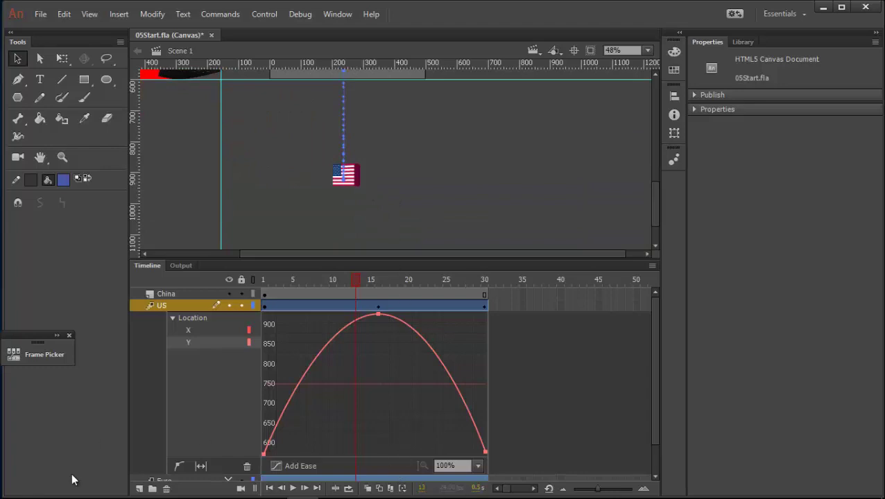
drag(355, 280, 264, 284)
drag(293, 326, 486, 333)
click(146, 336)
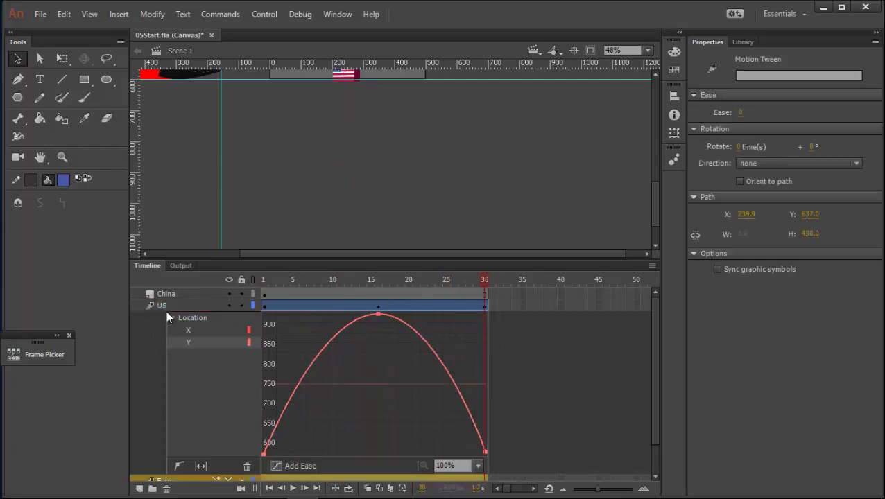
click(163, 306)
right_click(310, 311)
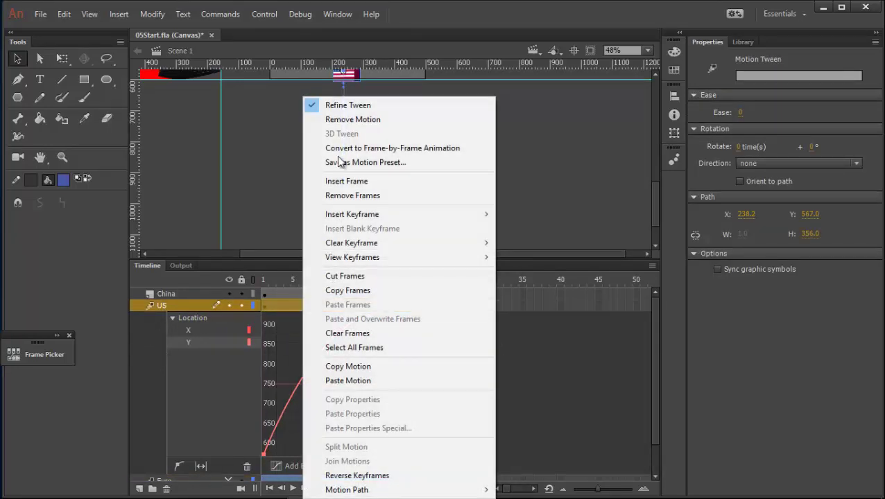
click(142, 396)
click(193, 294)
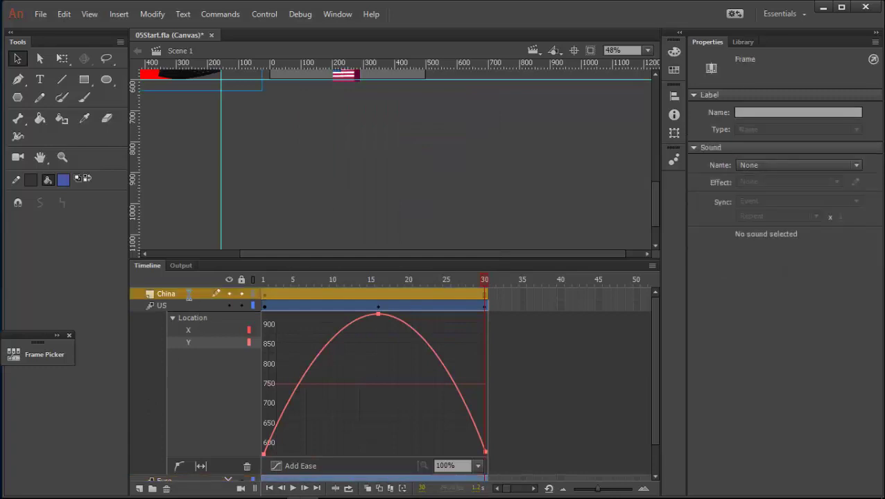
click(208, 305)
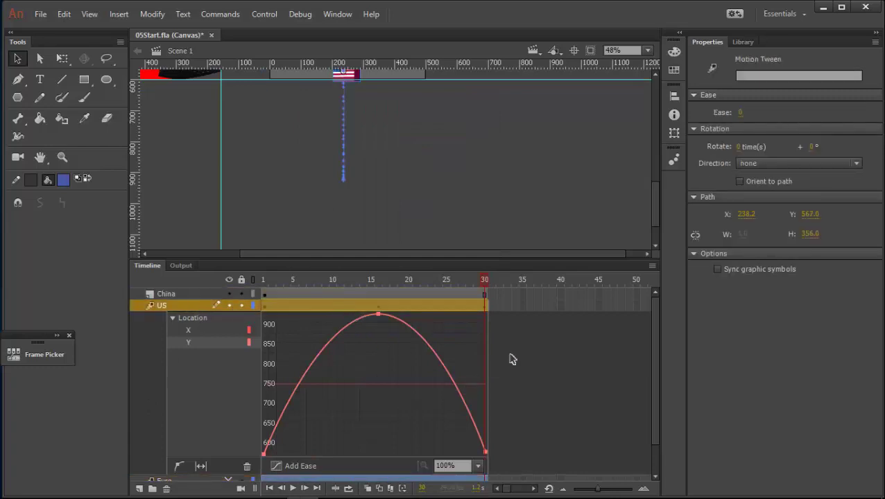
click(510, 357)
click(218, 309)
click(180, 347)
click(321, 316)
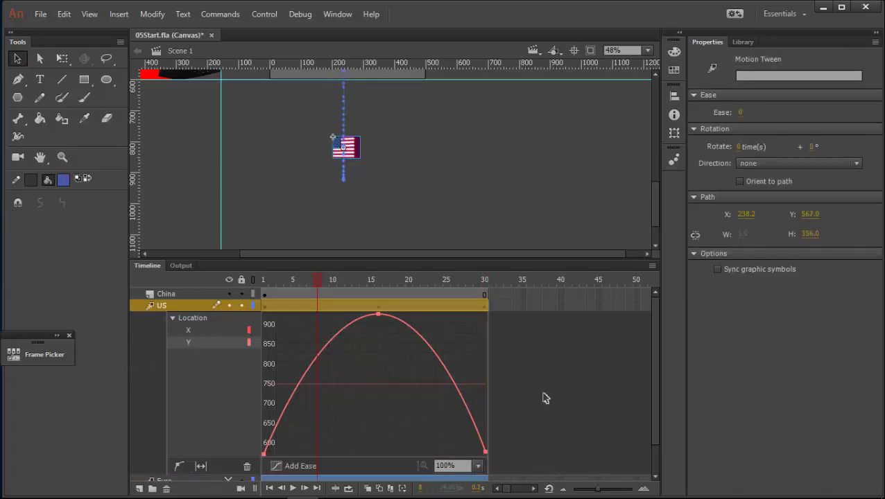
- Remove the Location property from the US layer's motion tween and close its motion graph
click(191, 321)
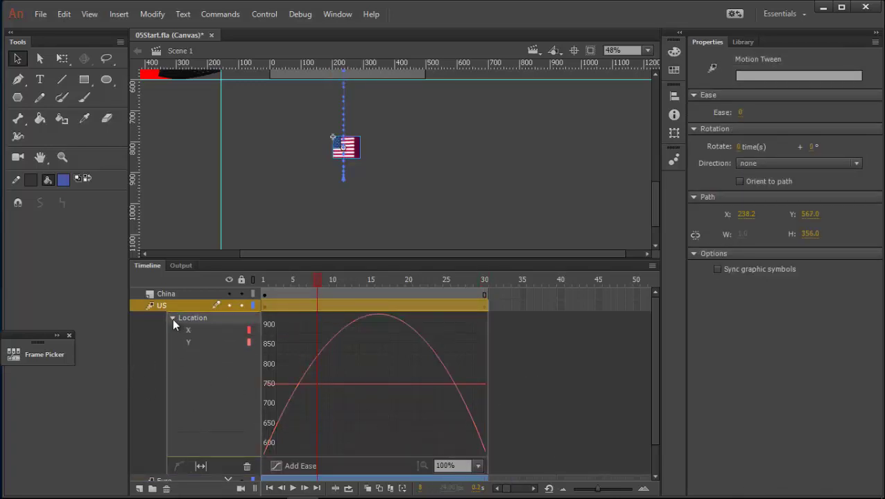
click(173, 318)
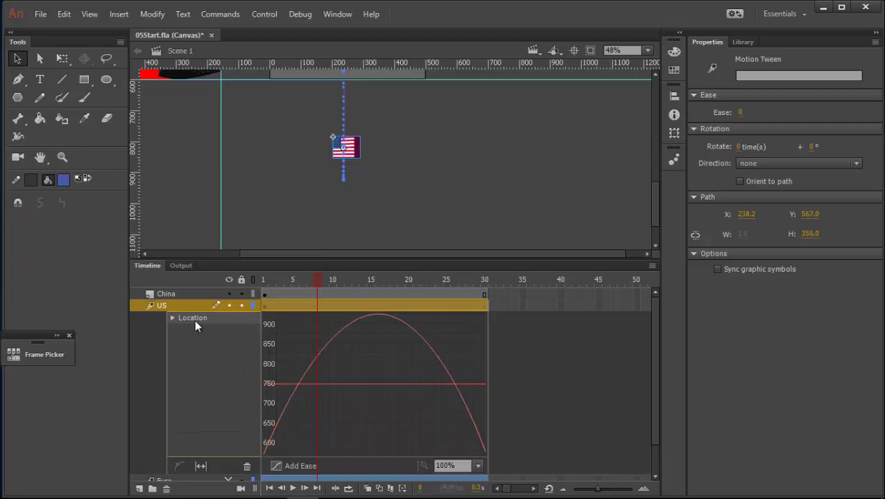
click(248, 468)
click(330, 353)
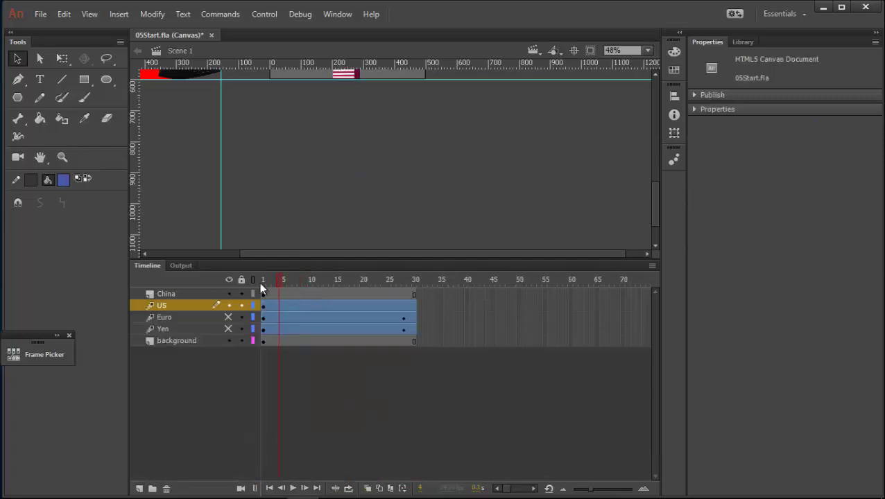
- Scrub through the timeline frames to check whether the USA block still moves without its Location property
scroll(348, 140, up, 6)
scroll(319, 208, down, 4)
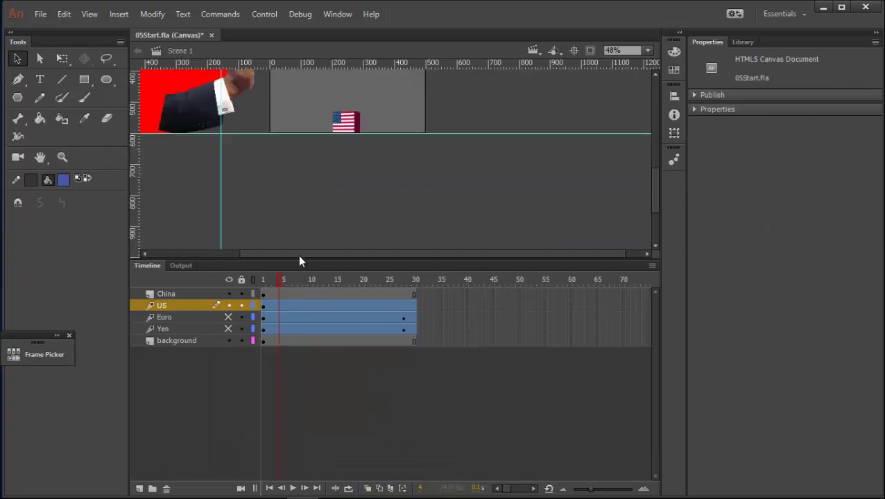
click(282, 291)
click(258, 291)
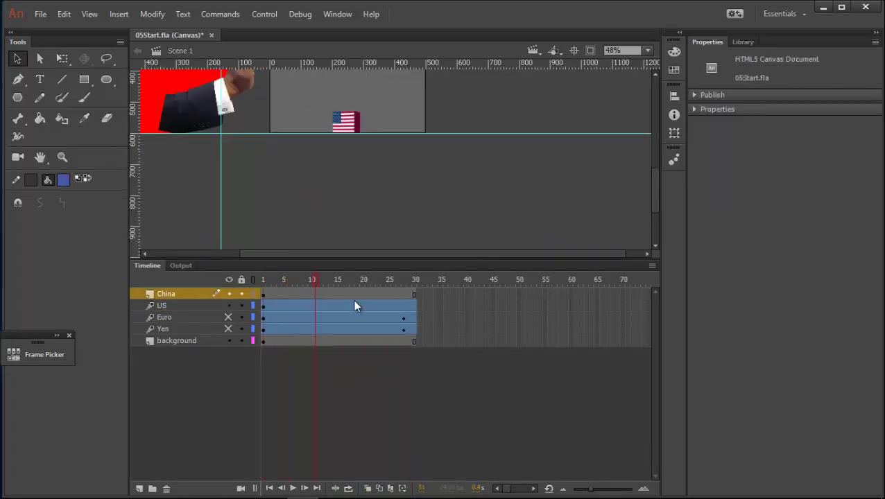
click(351, 117)
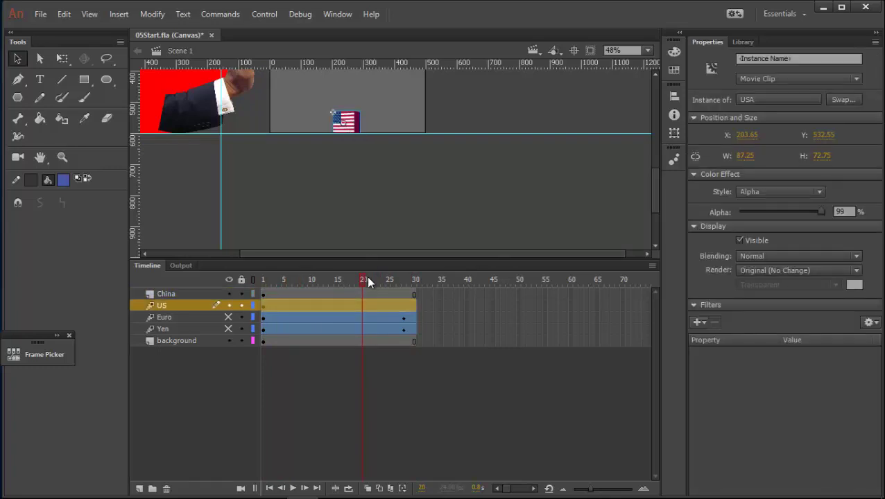
drag(367, 278, 248, 283)
drag(356, 286, 303, 281)
click(297, 321)
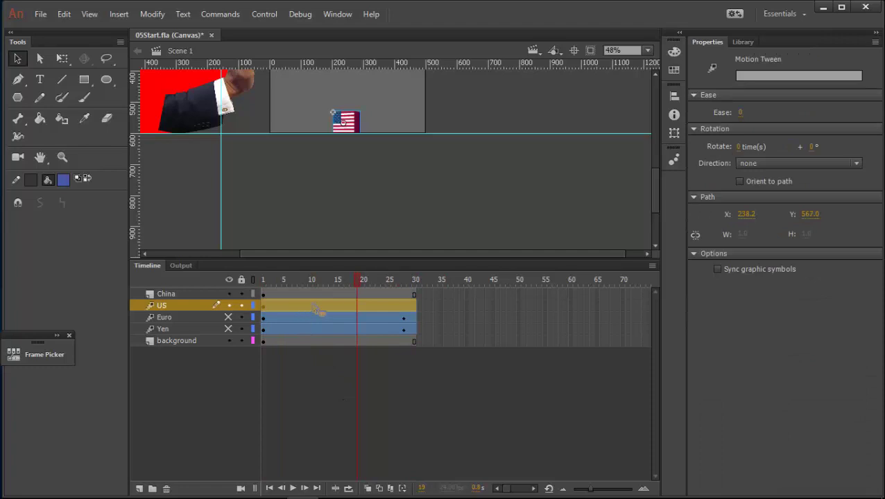
click(372, 283)
click(325, 306)
click(353, 295)
drag(283, 286, 366, 285)
click(278, 305)
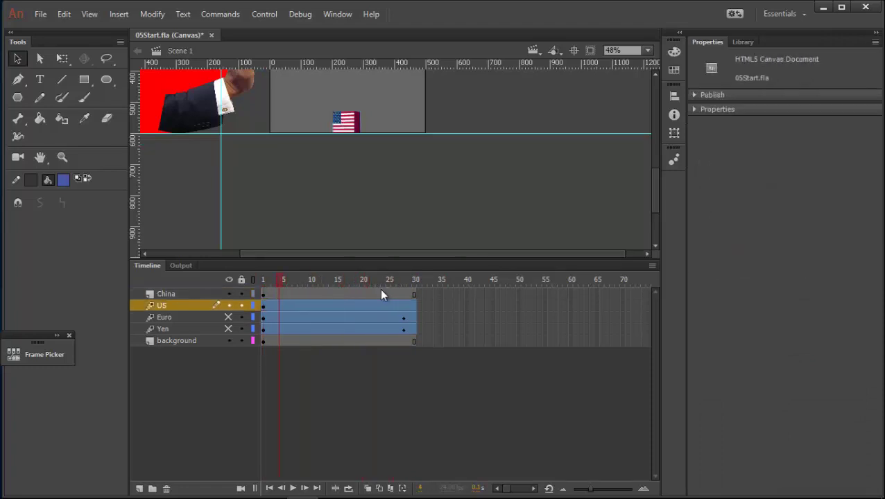
- Undo the Location removal and remove the entire motion tween from the US layer
click(299, 306)
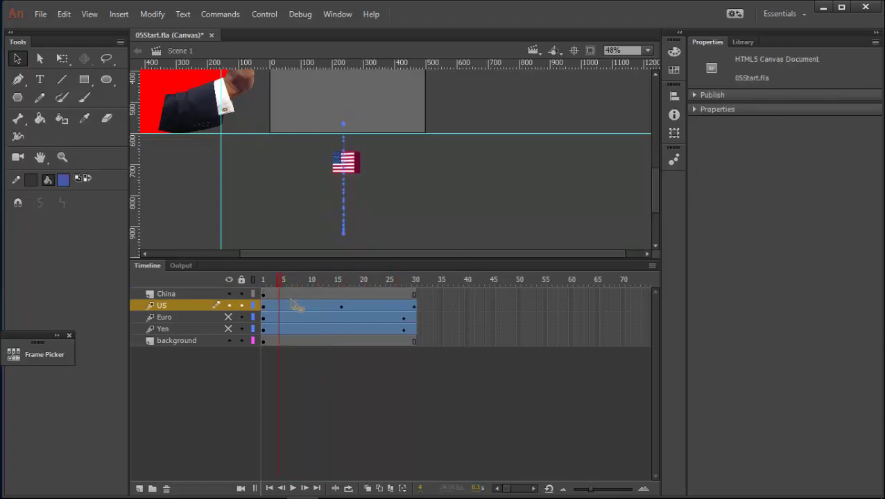
right_click(321, 305)
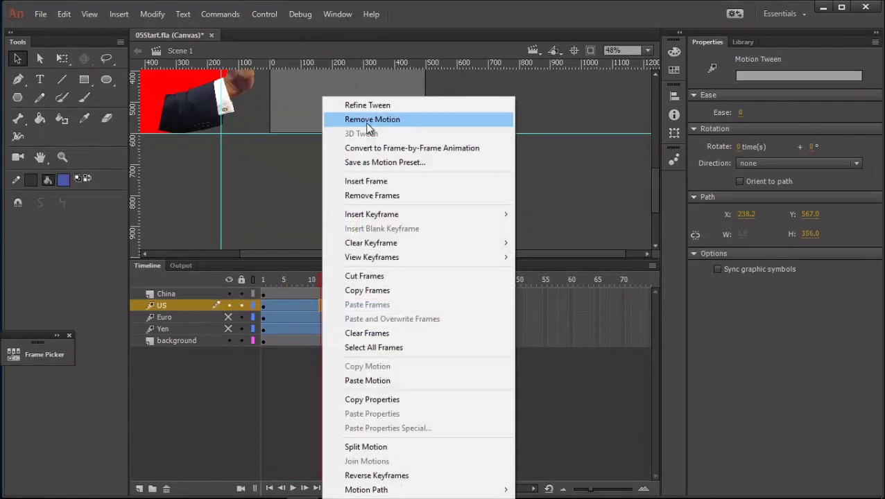
click(367, 120)
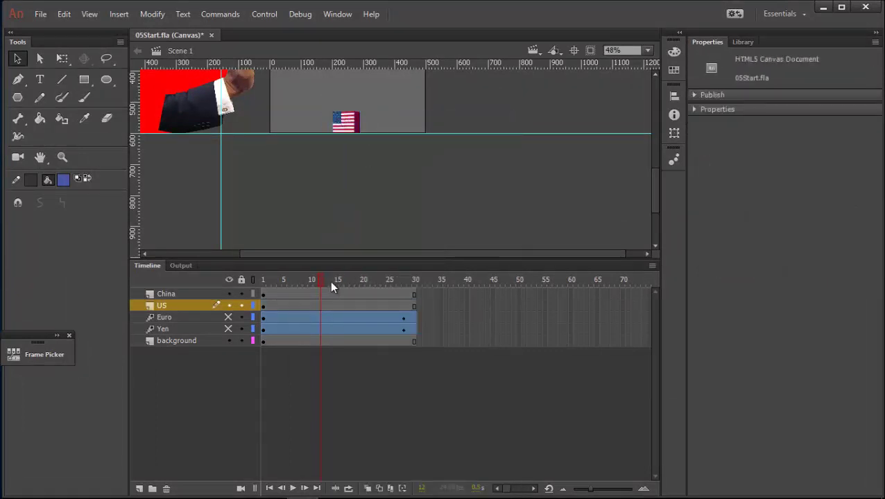
key(shift+comma)
click(314, 319)
click(316, 306)
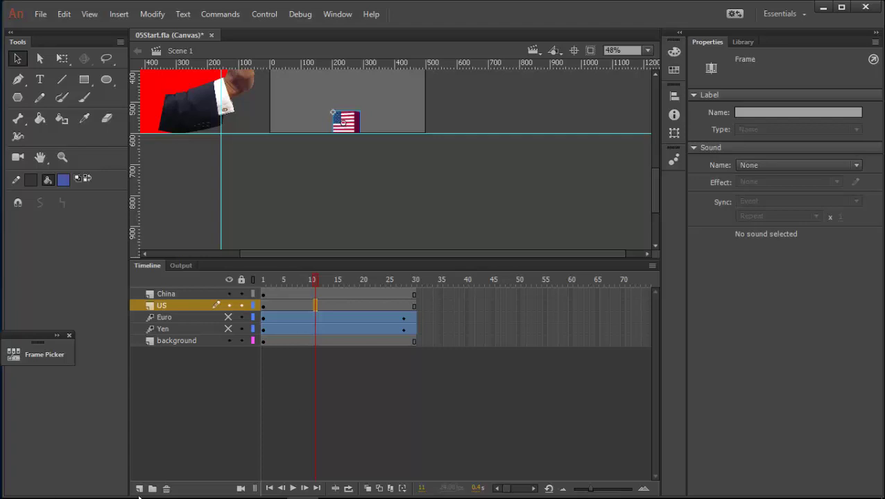
mouse_move(139, 497)
click(272, 487)
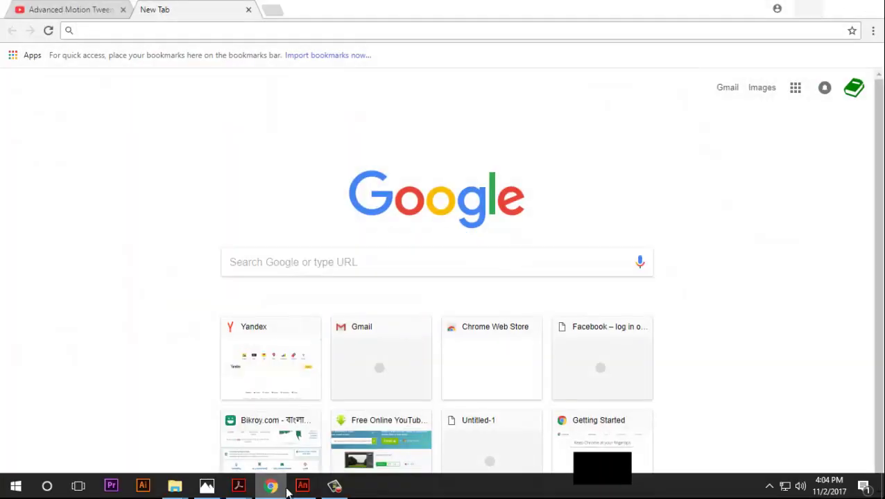
click(302, 486)
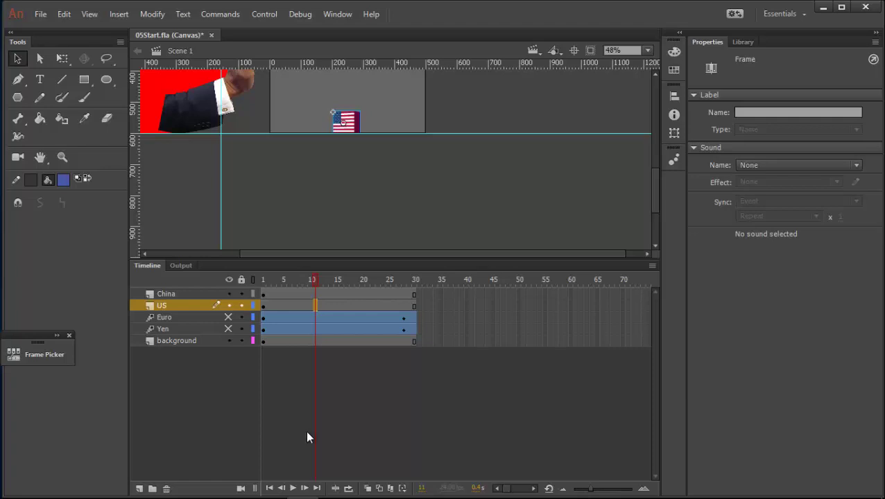
- Open the Euro layer's motion graph and display its Y location curve
click(342, 127)
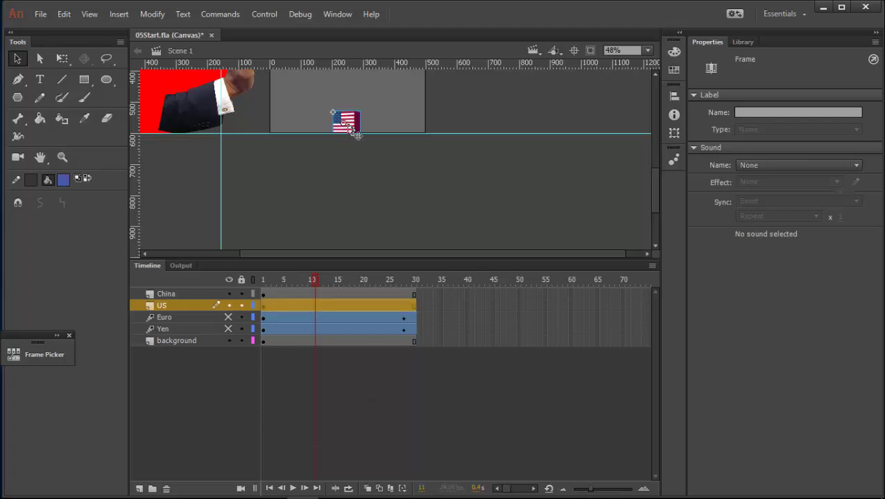
click(310, 319)
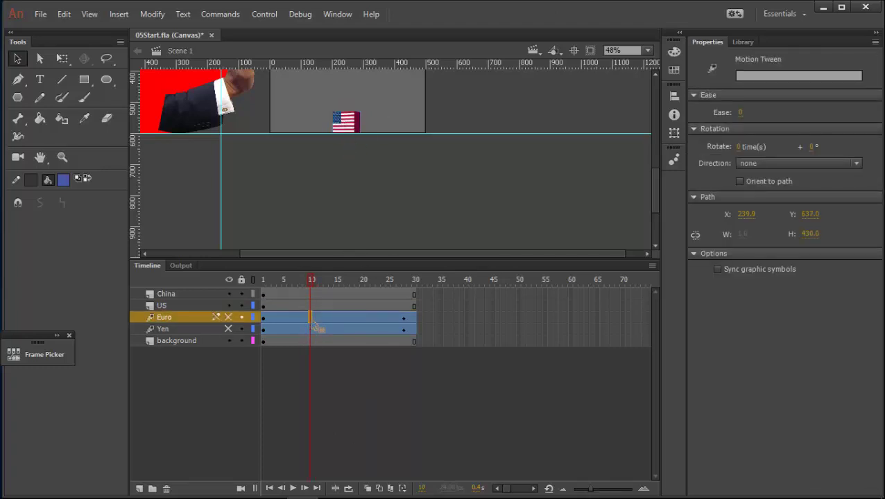
double_click(314, 320)
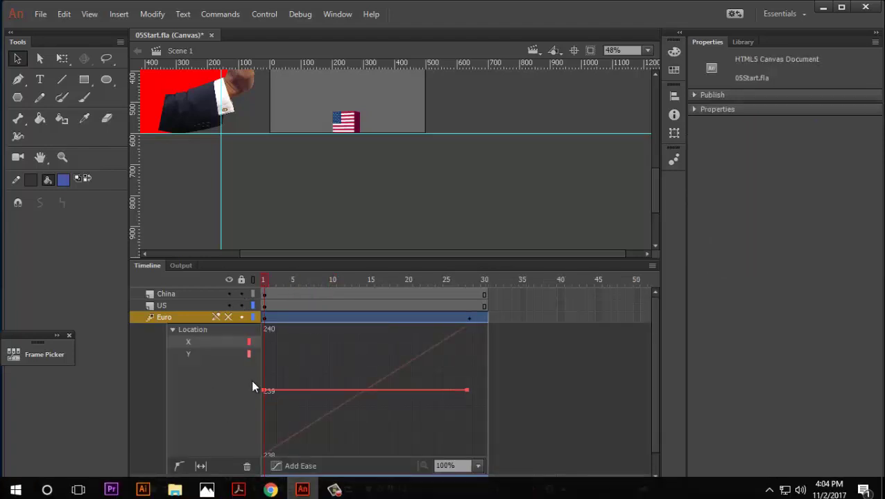
click(347, 125)
click(314, 198)
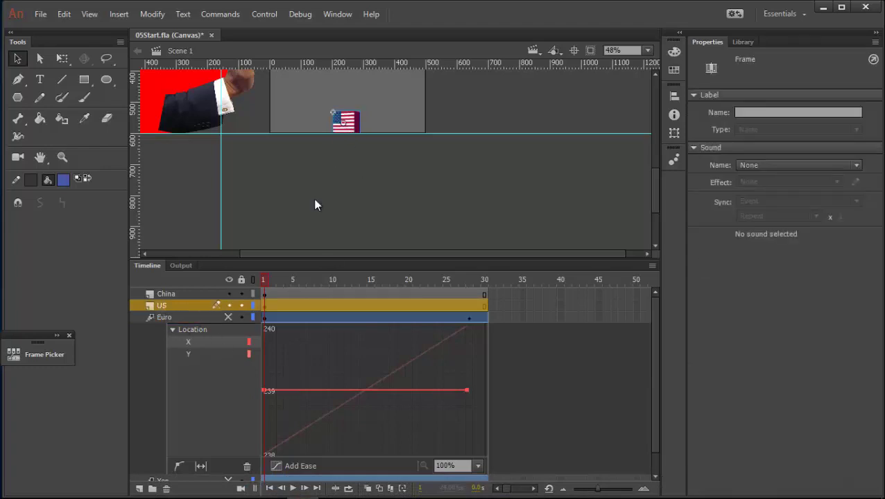
click(350, 128)
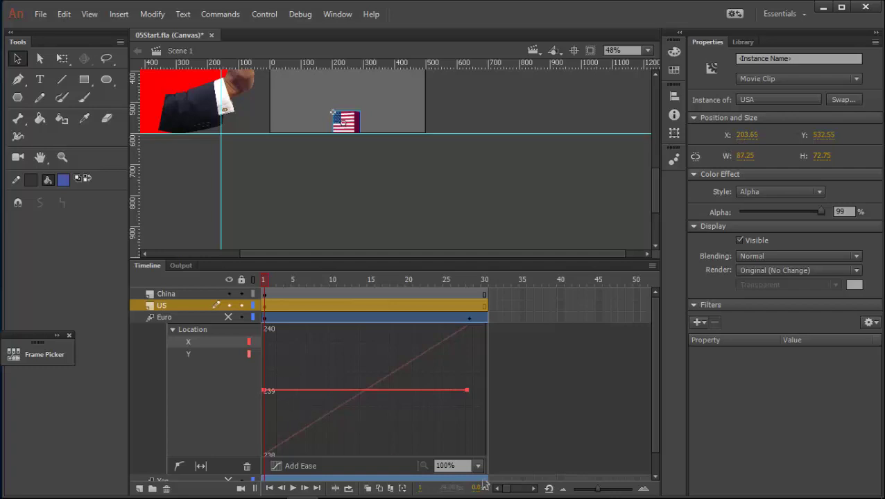
click(188, 354)
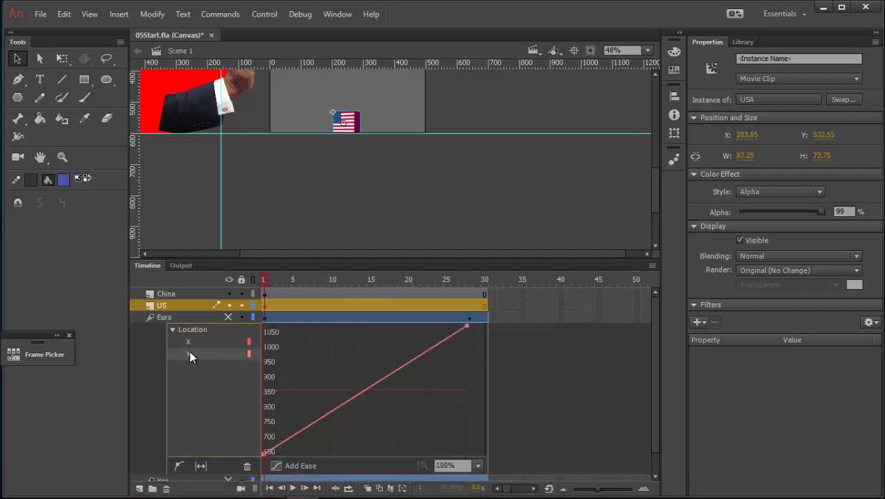
- Zoom the Euro motion graph to 250%, pan along the Y curve and fit the graph to the timeline width
click(478, 466)
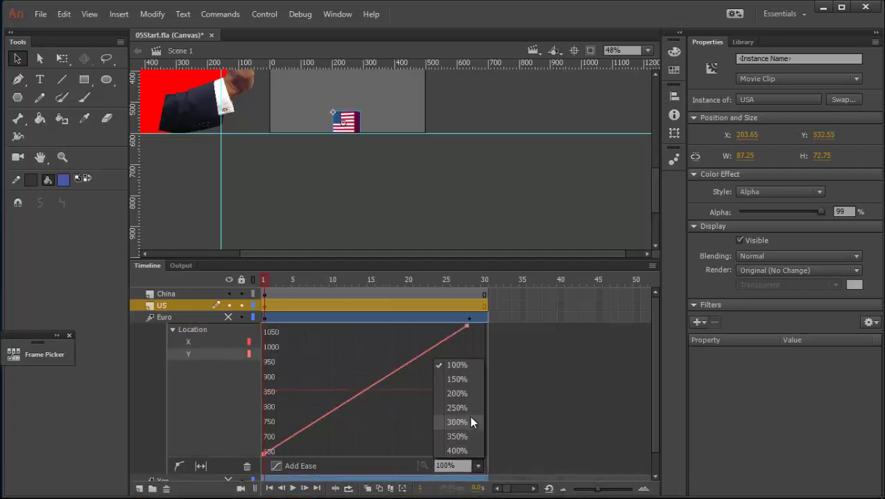
click(464, 415)
drag(326, 350, 294, 408)
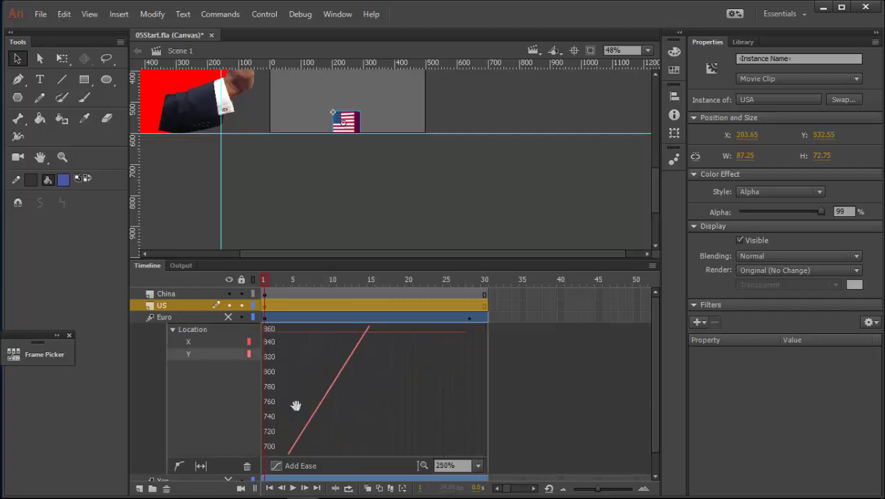
click(201, 466)
scroll(392, 395, down, 3)
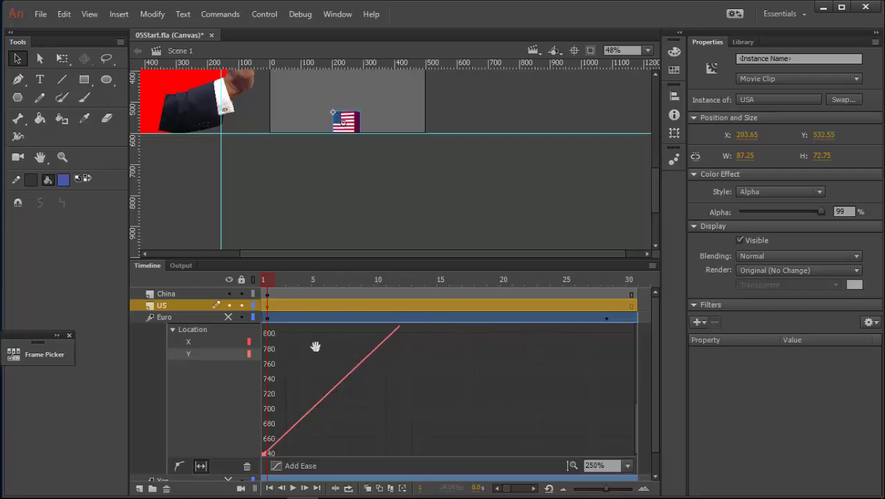
- Add an anchor point at frame 7 on the Euro Y location curve and pull out its handles to bend the line
click(344, 376)
scroll(393, 361, up, 3)
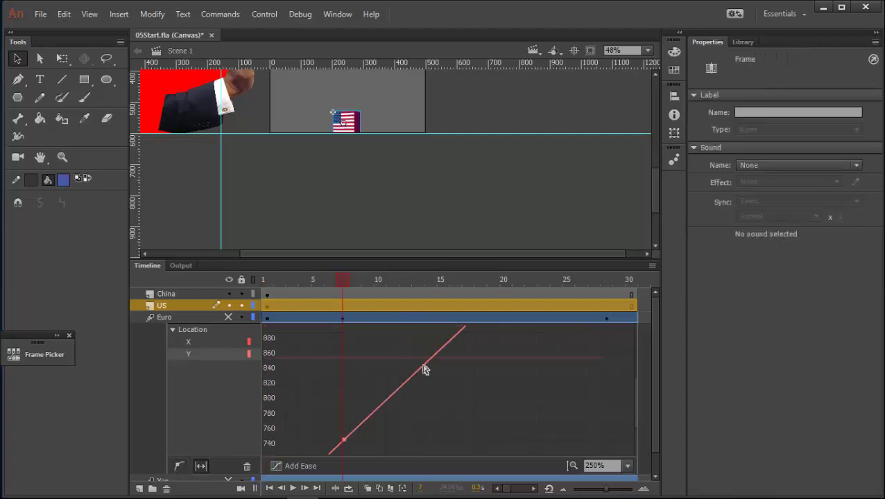
scroll(373, 426, down, 2)
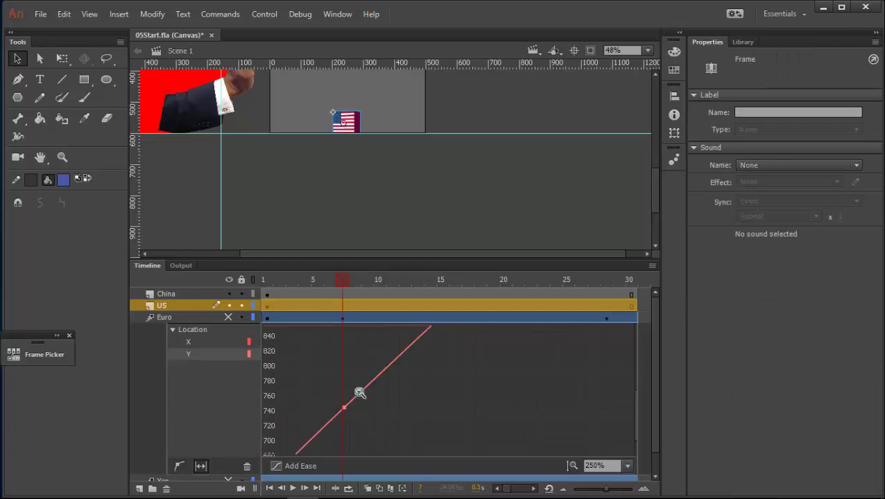
scroll(368, 403, down, 3)
drag(345, 424, 415, 469)
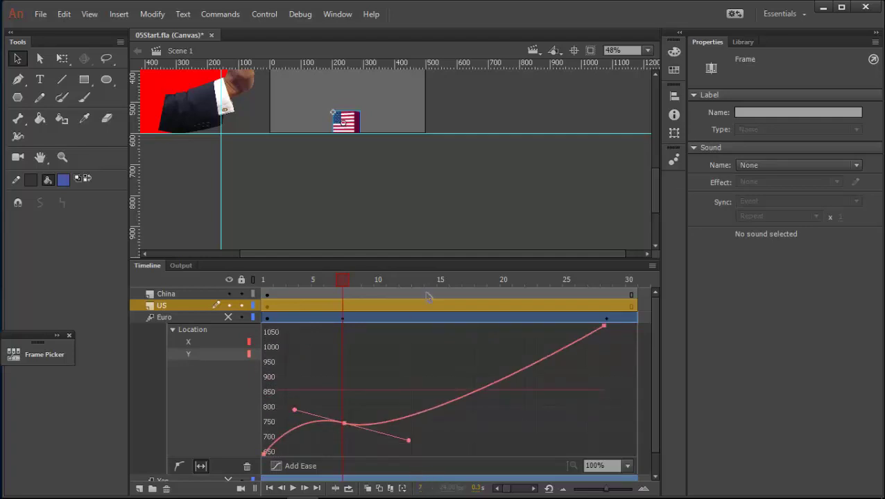
- Enlarge the timeline area and reshape the Euro Y curve by levelling the handles of the frame 7 anchor point horizontally
drag(428, 258, 424, 119)
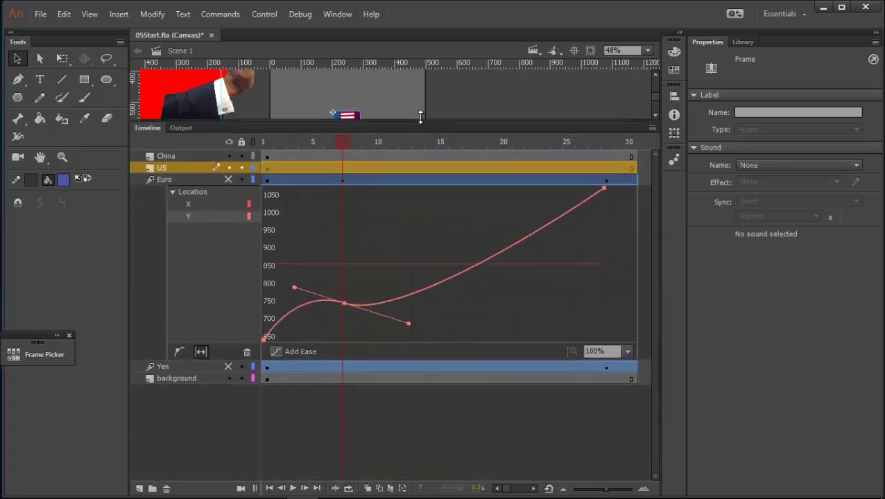
click(434, 375)
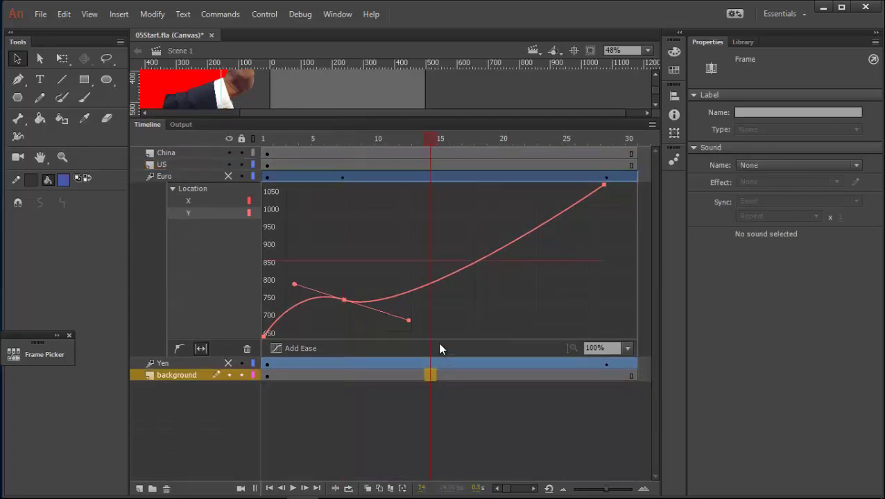
click(439, 341)
click(356, 326)
click(345, 301)
drag(402, 321, 372, 245)
click(348, 306)
right_click(348, 307)
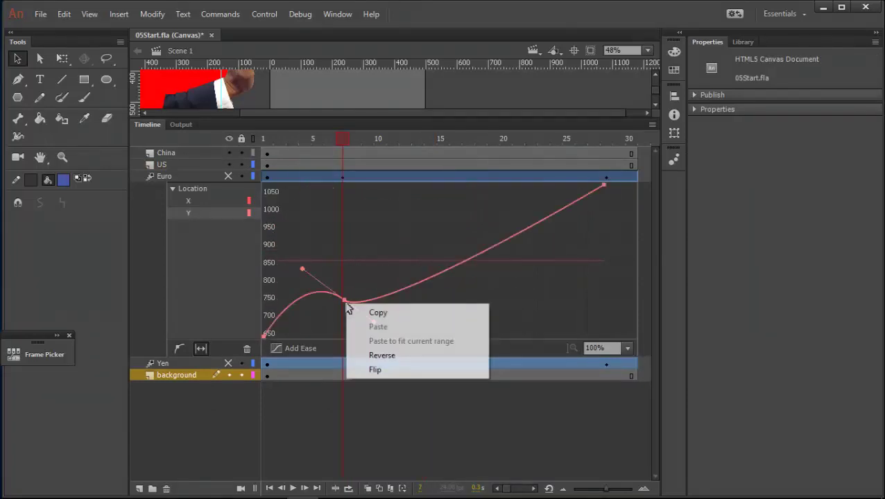
key(Escape)
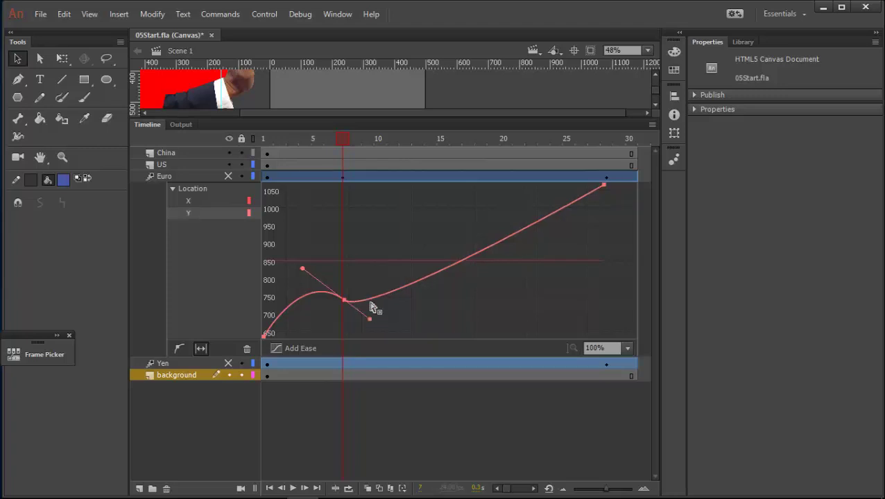
drag(371, 305, 414, 304)
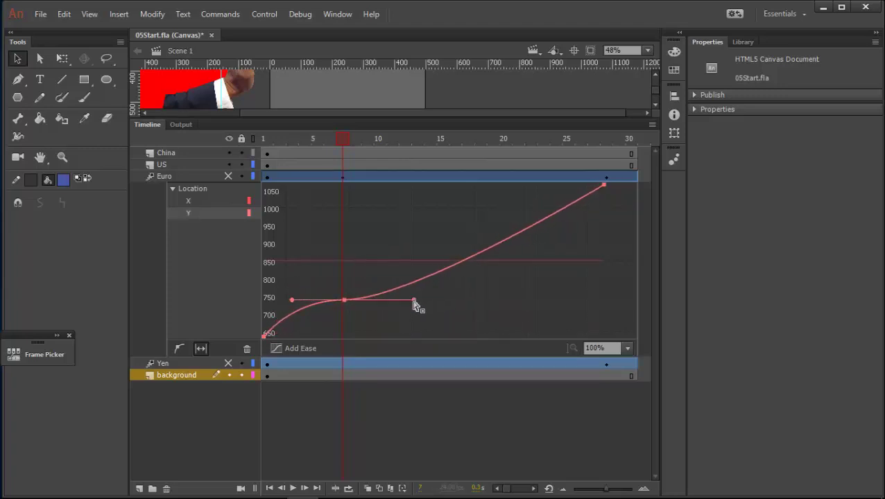
- Zoom the Euro graph to 400% and move the frame 7 anchor point to frame 5 at about Y 742
scroll(332, 328, up, 5)
drag(316, 292, 336, 217)
scroll(354, 305, up, 2)
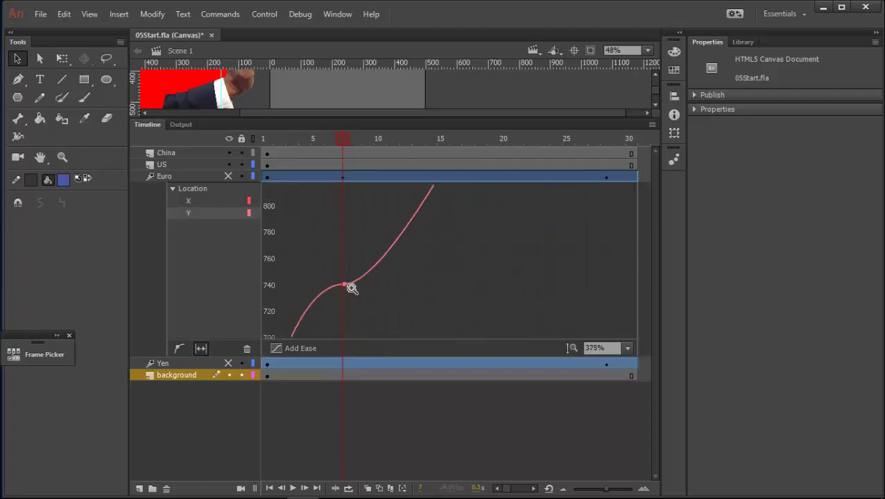
scroll(353, 289, up, 1)
click(345, 285)
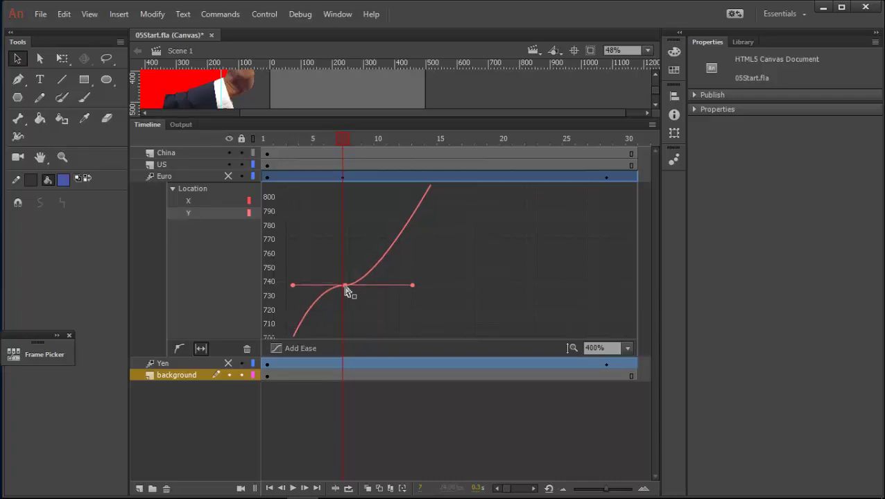
drag(347, 294, 323, 294)
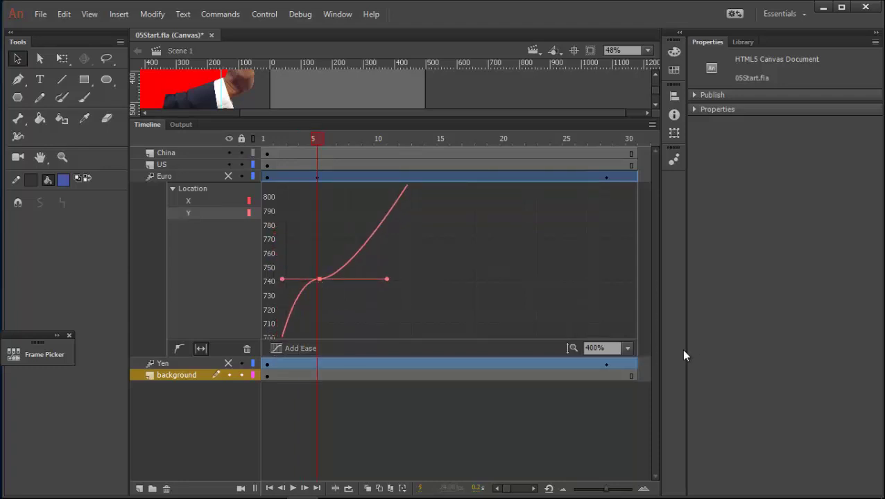
- Zoom the Euro motion graph to 400% to inspect the curve around frame 5, and reset it to 100%
click(629, 348)
click(606, 452)
click(333, 295)
click(570, 349)
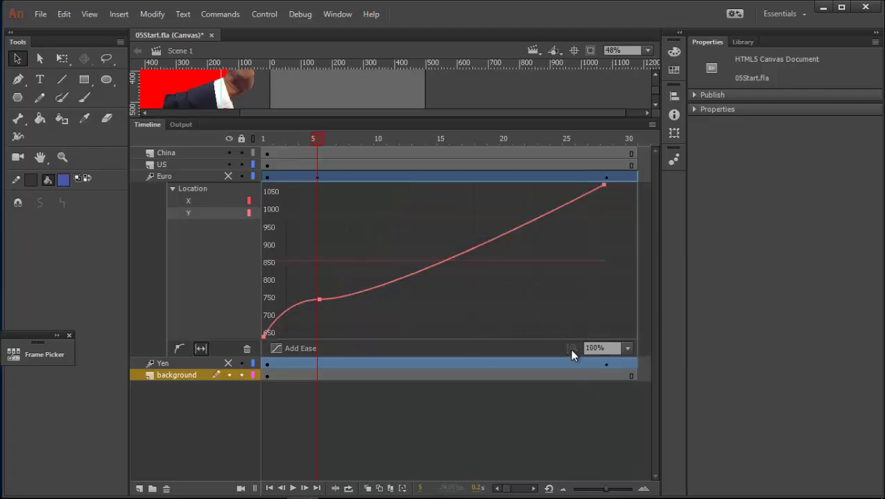
click(627, 348)
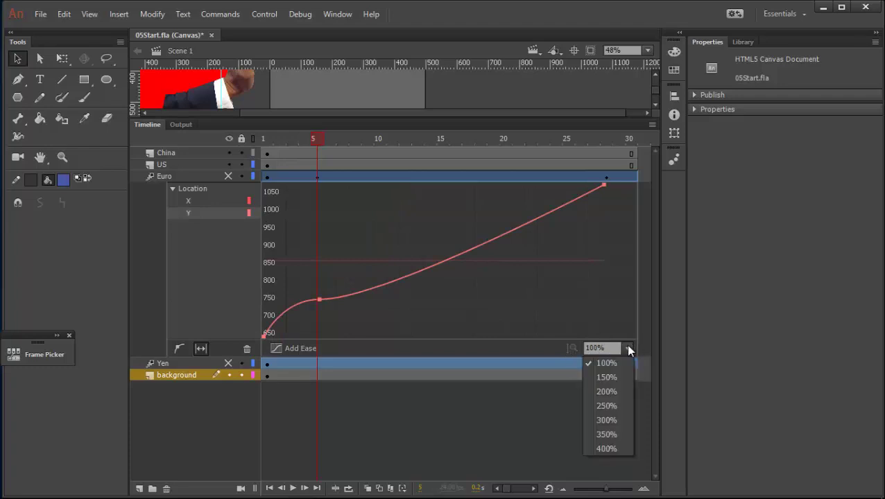
click(605, 448)
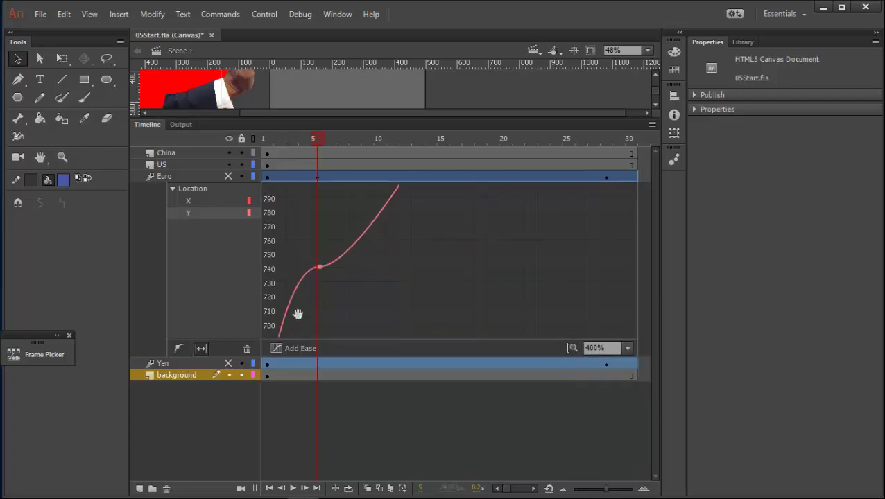
click(572, 346)
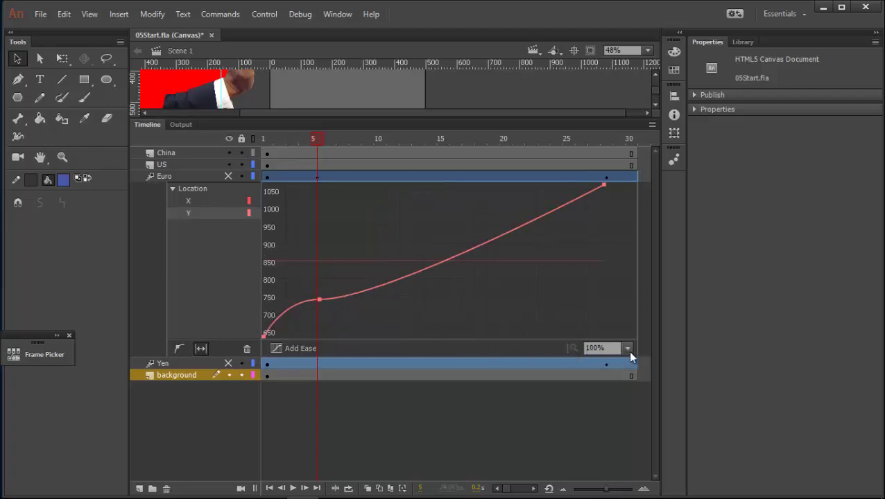
- Turn off Fit to View for the Euro graph, zoom it to 400% and pan along the Y curve
click(203, 349)
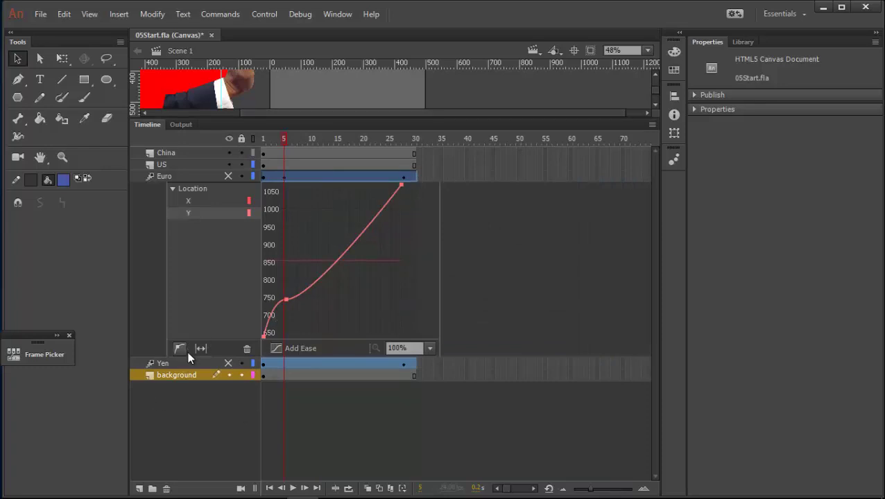
click(429, 349)
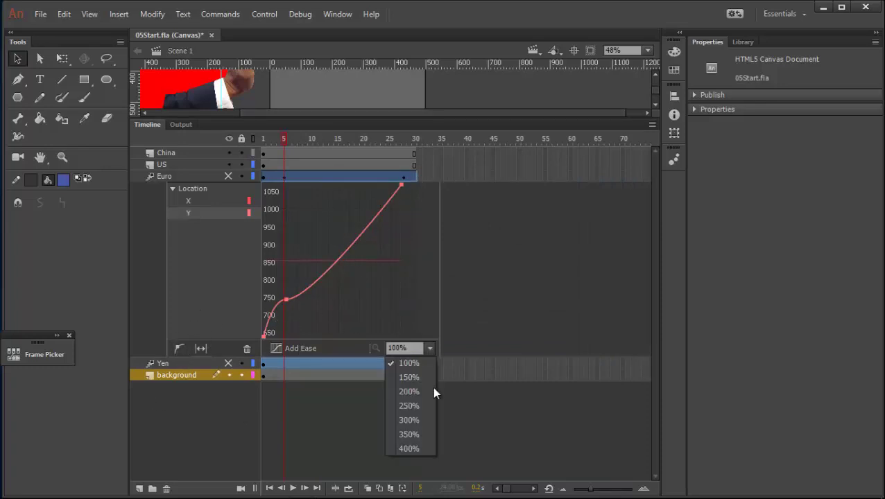
click(414, 447)
drag(288, 191, 329, 229)
click(372, 349)
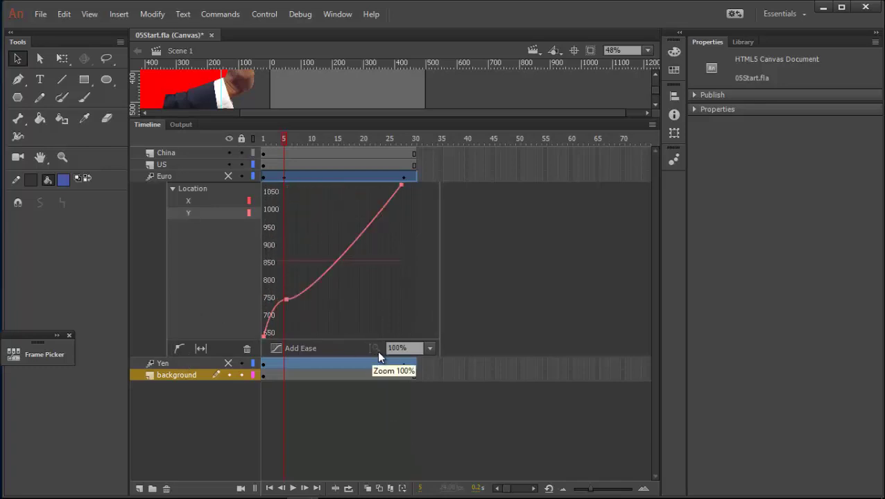
click(424, 347)
click(414, 447)
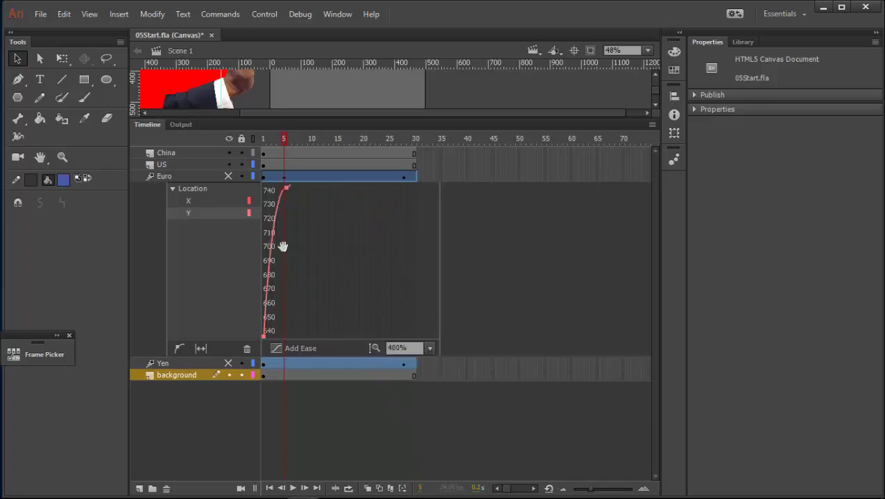
drag(284, 247, 307, 296)
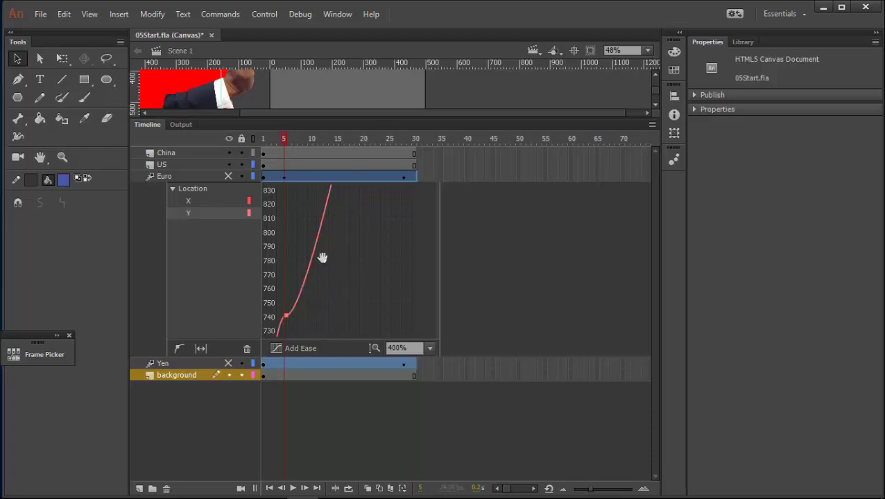
- Fit the Euro graph to the timeline width again and zoom it back out to 100%
click(195, 349)
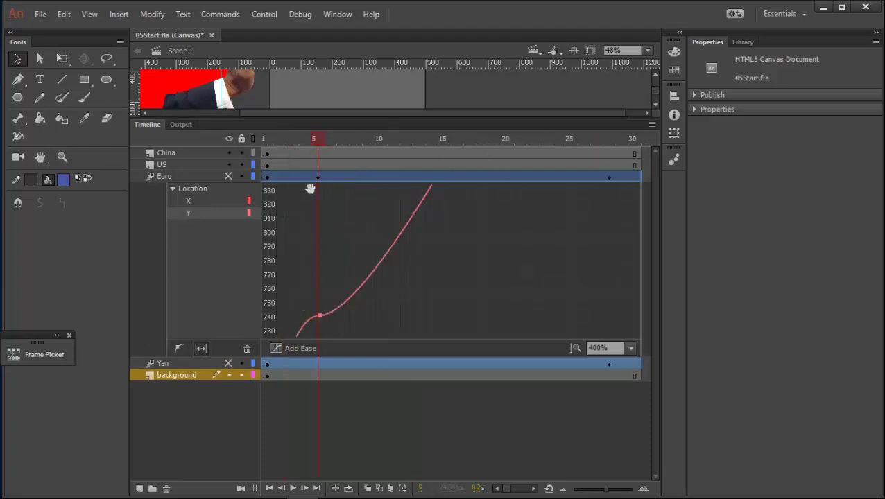
drag(315, 153, 332, 153)
drag(446, 161, 457, 160)
scroll(434, 222, down, 4)
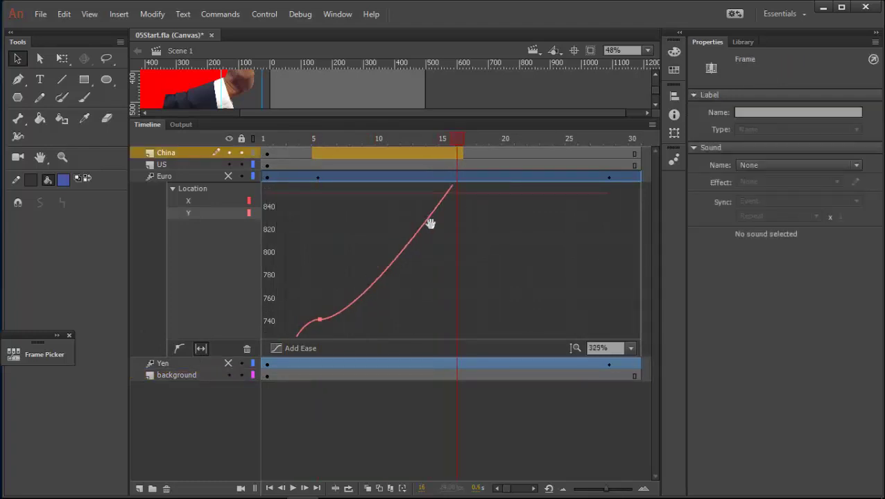
click(200, 348)
click(200, 348)
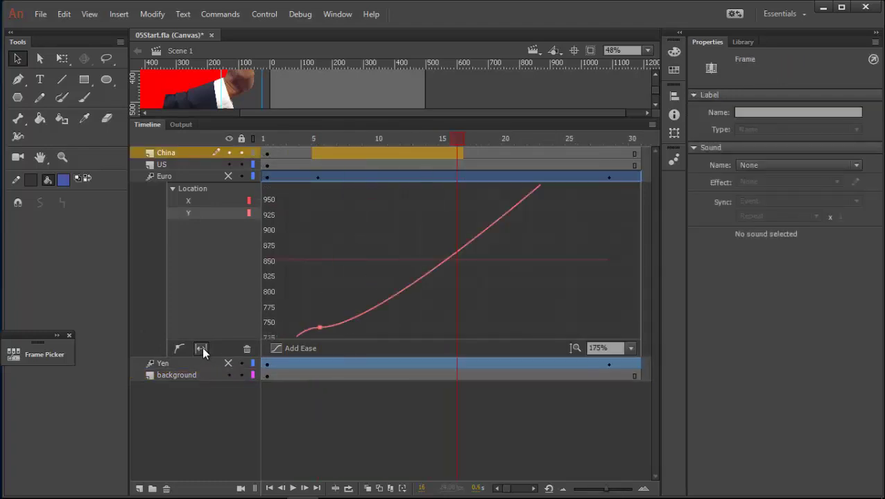
scroll(587, 225, down, 3)
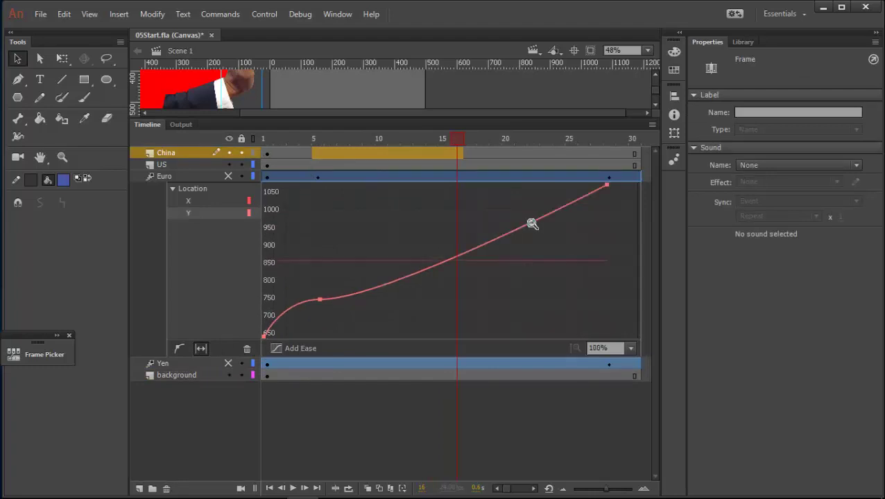
- Switch Fit to View off and on repeatedly to compare the two Euro graph widths, leaving it on
click(198, 348)
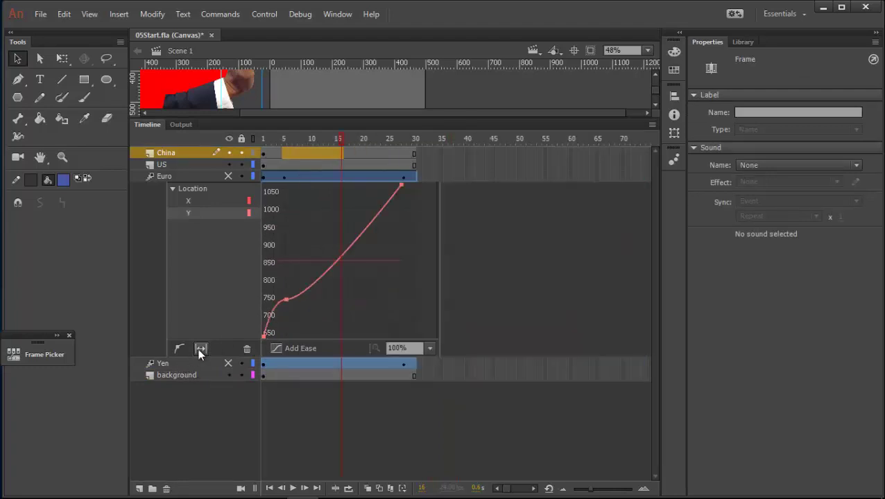
click(198, 348)
click(198, 348)
click(198, 348)
click(198, 347)
click(199, 348)
click(199, 348)
click(199, 347)
click(203, 346)
click(202, 347)
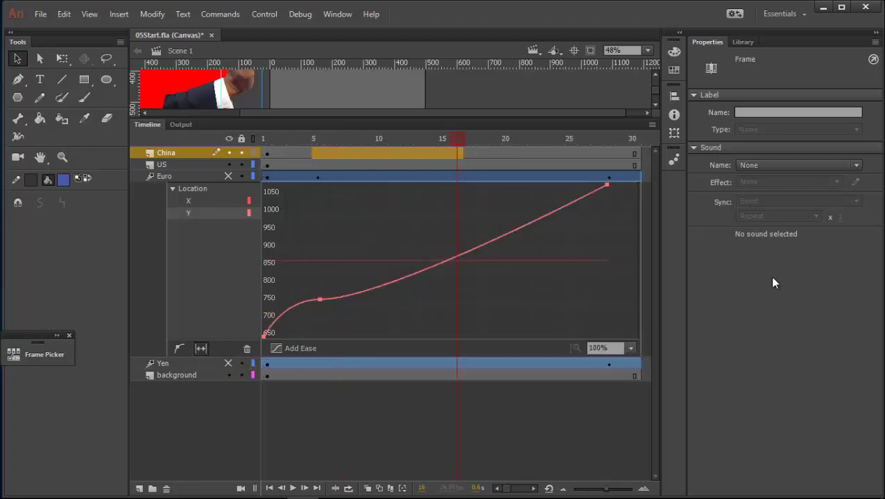
- Tilt the handles of the frame 5 anchor point on the Euro Y curve and lower it to about Y 733 at 400% zoom
drag(323, 304, 369, 269)
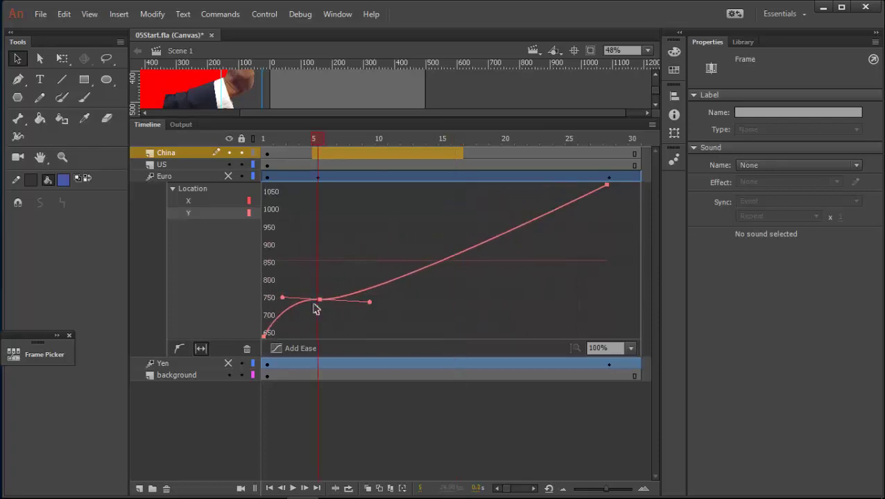
click(632, 348)
click(624, 447)
scroll(328, 234, up, 3)
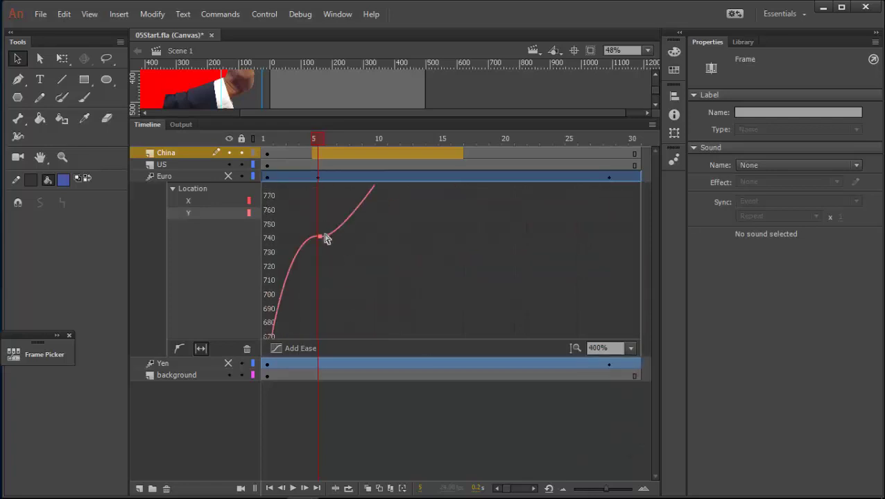
click(324, 239)
drag(325, 240, 294, 251)
drag(522, 236, 346, 249)
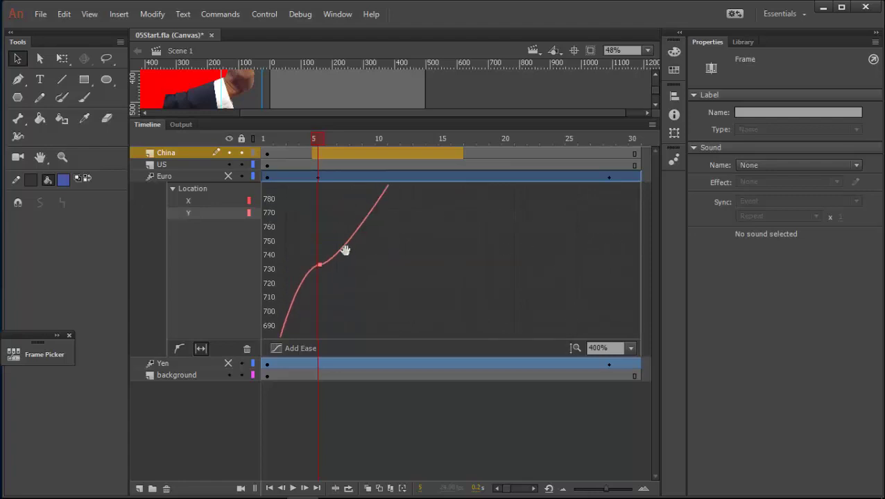
click(322, 271)
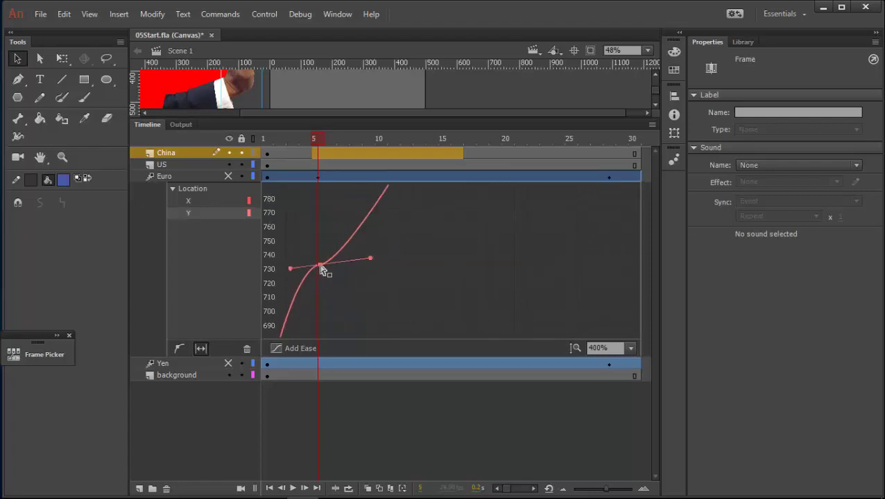
- Select the Euro keyframe at frame 5, move the USA block higher on the stage and select the curve's frame 5 anchor point
click(318, 177)
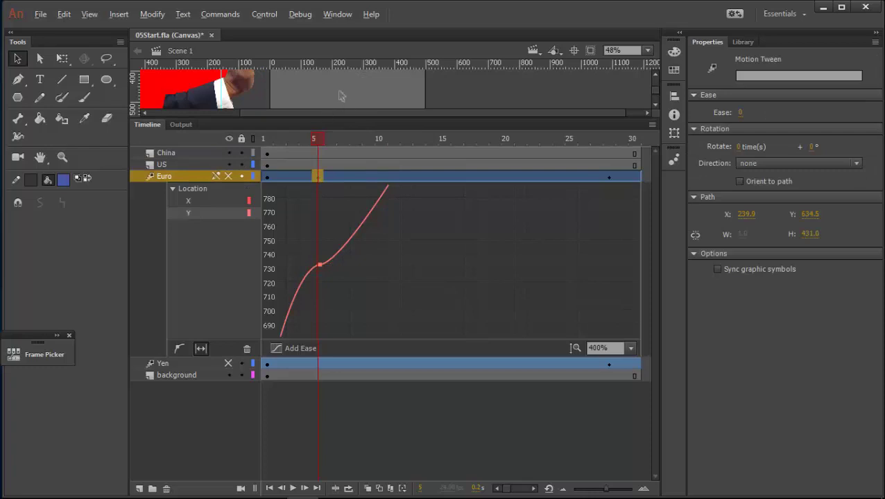
drag(341, 88, 361, 119)
click(359, 93)
scroll(358, 89, down, 2)
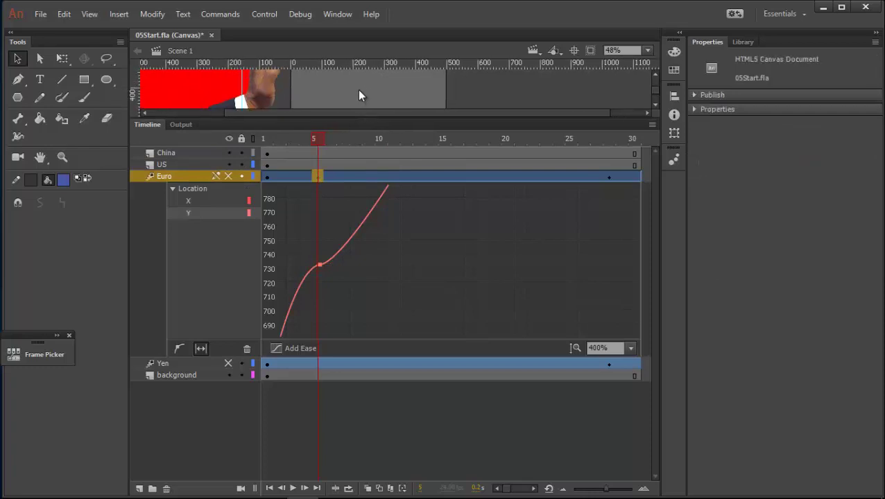
click(375, 102)
click(375, 102)
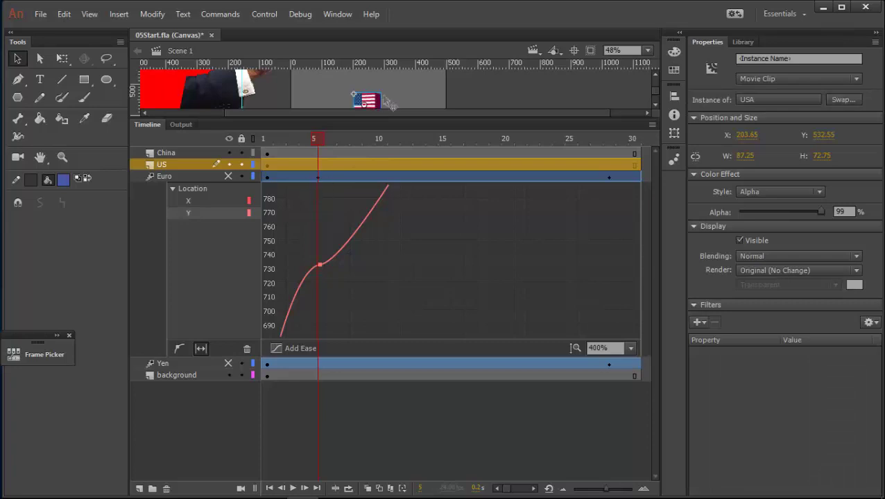
drag(386, 101, 387, 95)
click(320, 265)
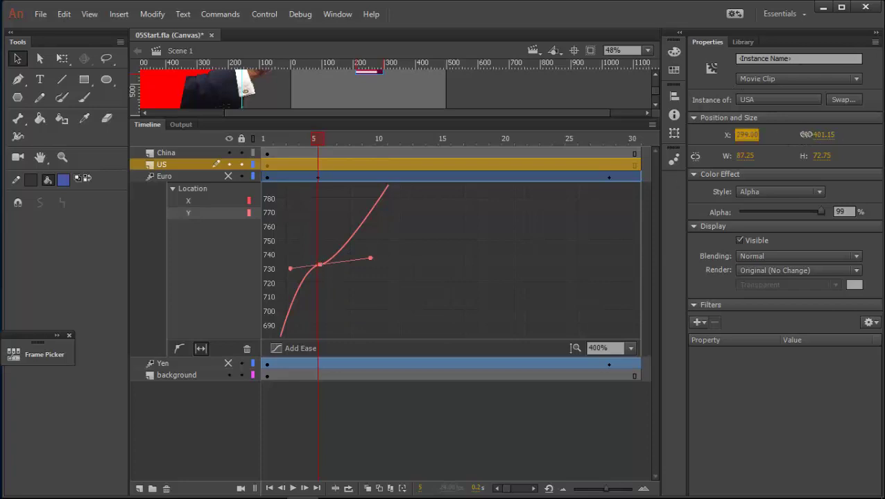
click(306, 241)
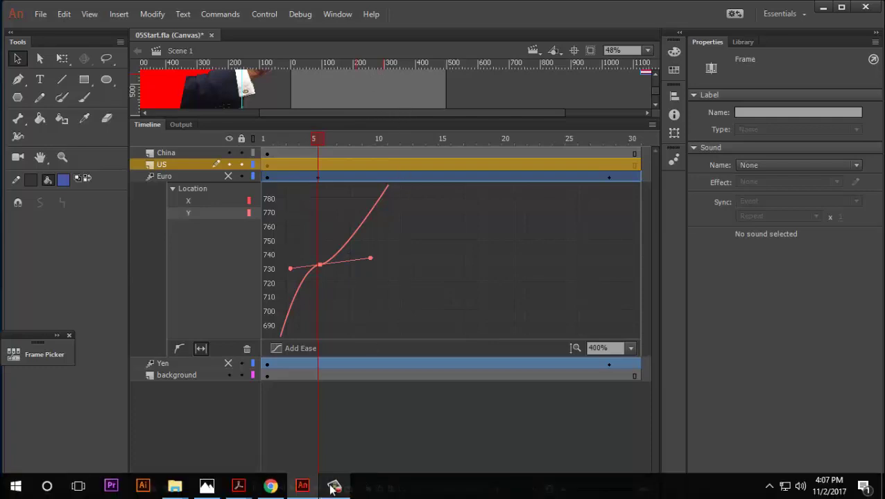
click(333, 488)
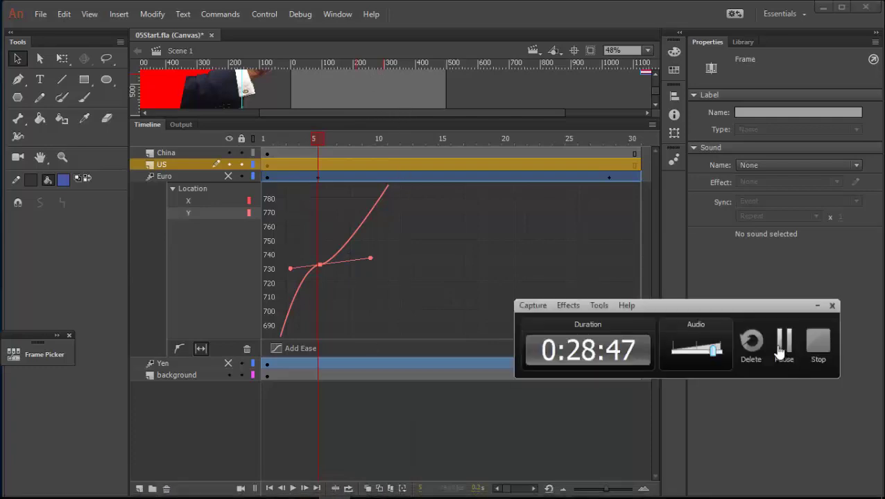
click(782, 344)
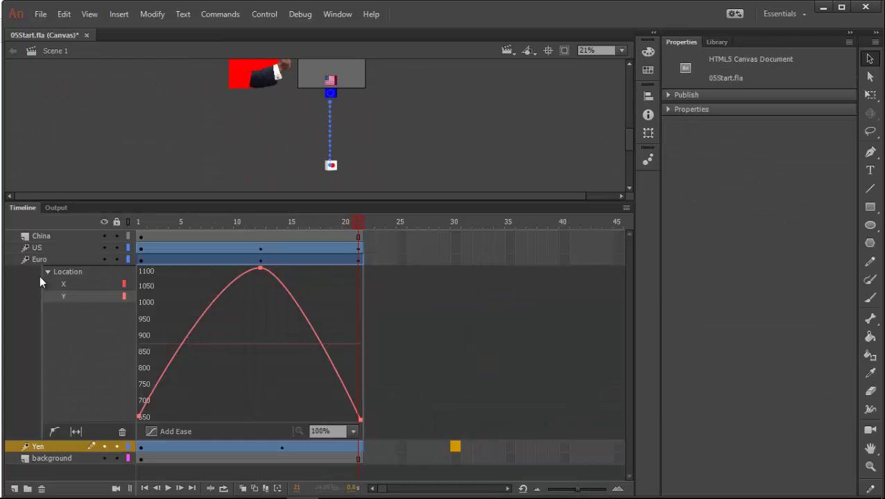
- Toggle Fit to View on the Euro motion graph to compare its widths, ending with it off
click(74, 429)
click(74, 428)
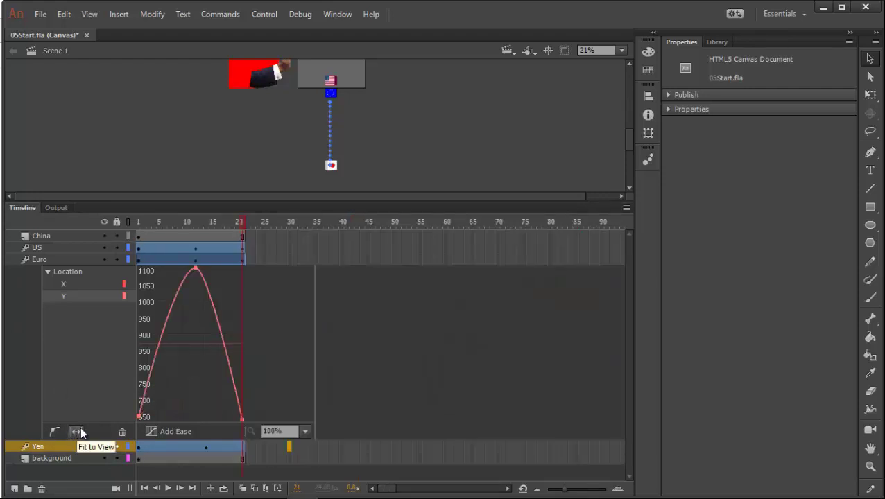
- Switch Fit to View off and on again on the Euro motion graph to compare its widths, leaving it on
click(79, 430)
click(79, 428)
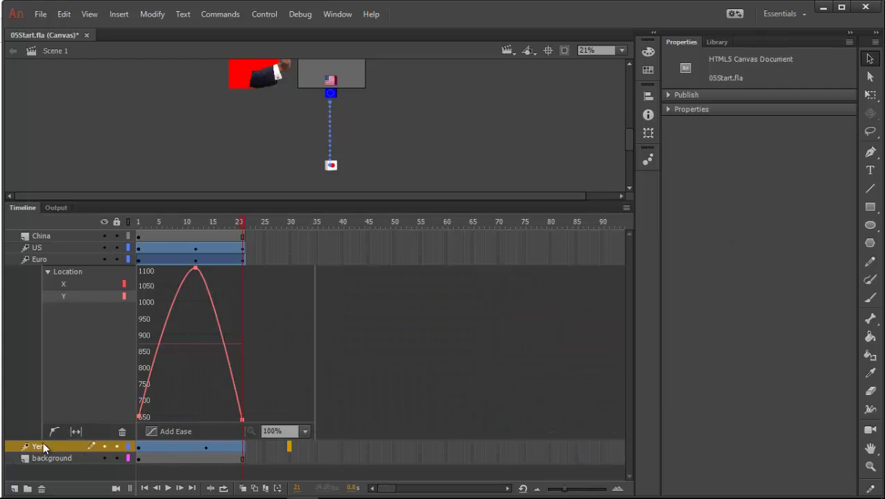
click(77, 431)
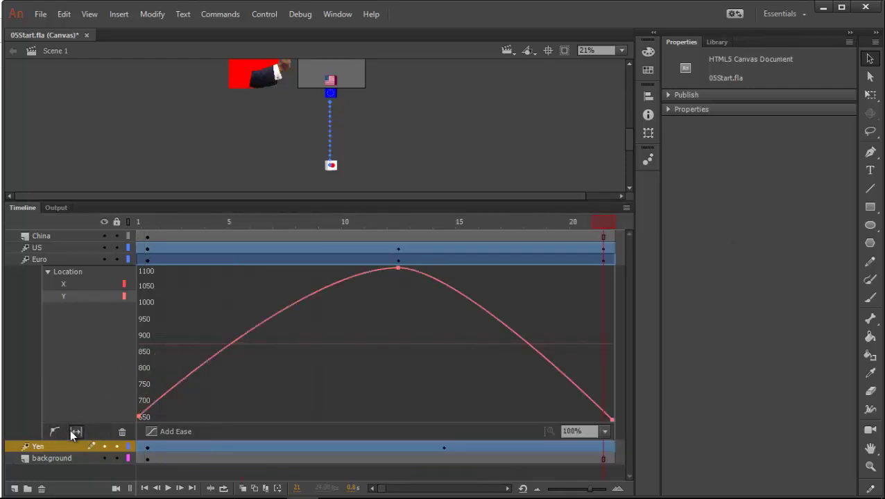
click(78, 430)
click(78, 428)
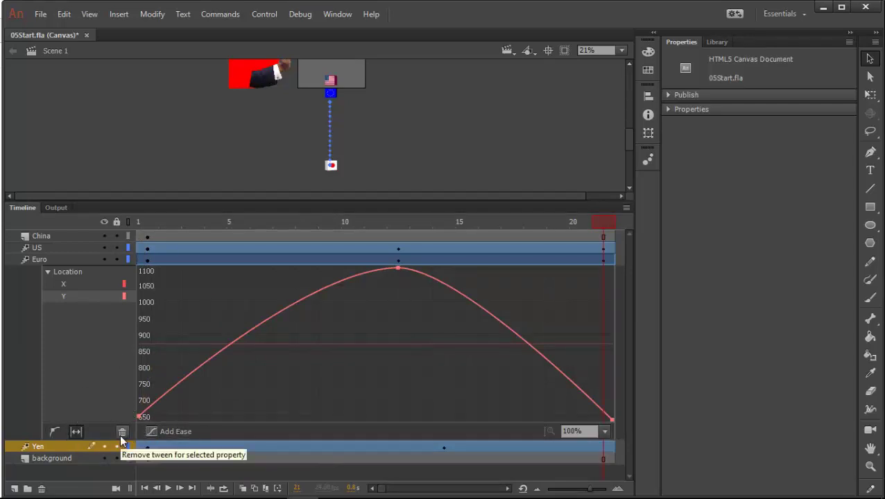
- Select the whole Location category to show both Euro curves, examine them at 400% graph zoom and reset the zoom
click(47, 271)
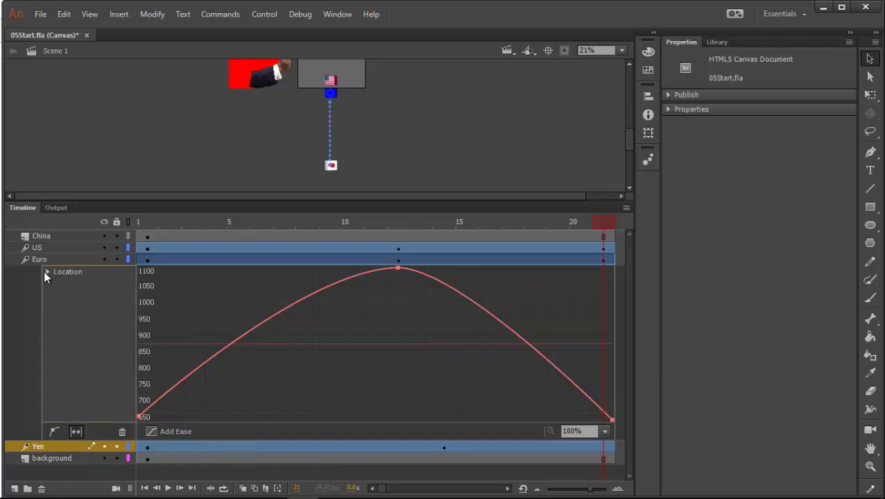
click(72, 268)
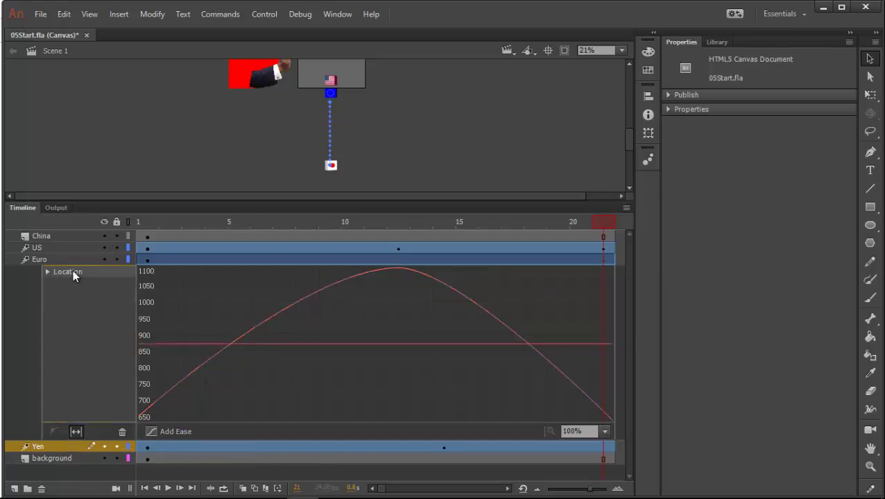
click(605, 432)
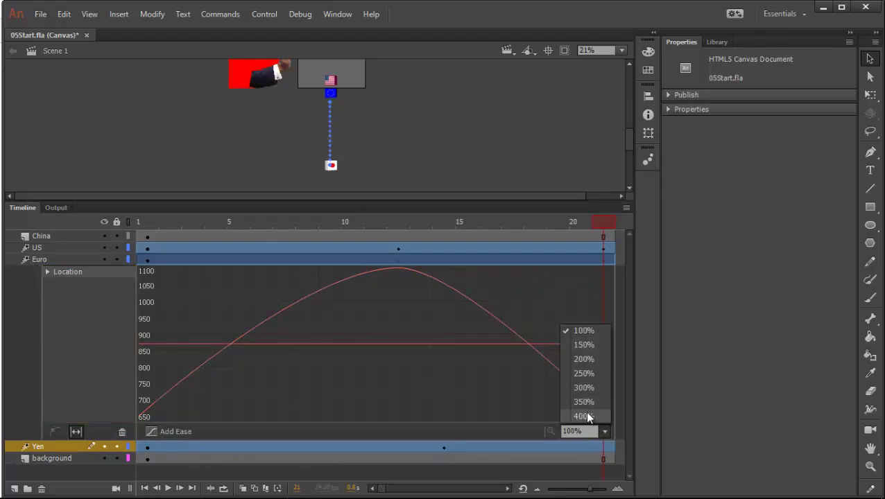
click(584, 417)
drag(368, 306, 370, 371)
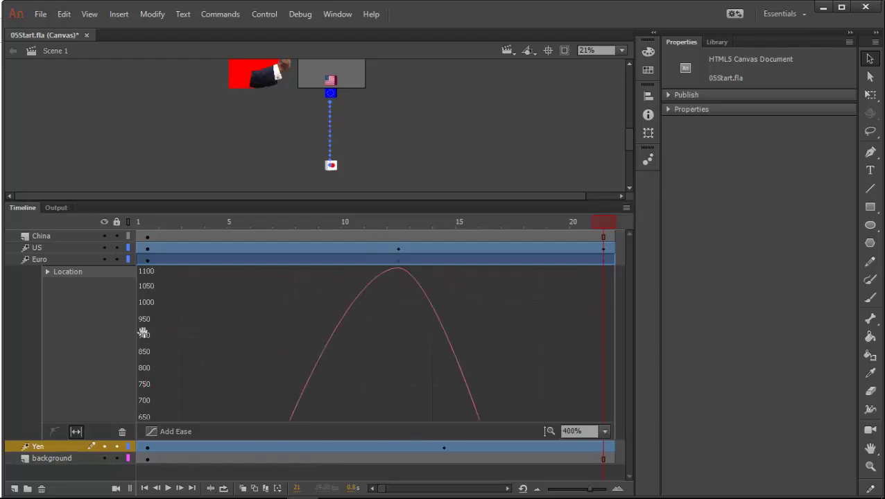
click(550, 432)
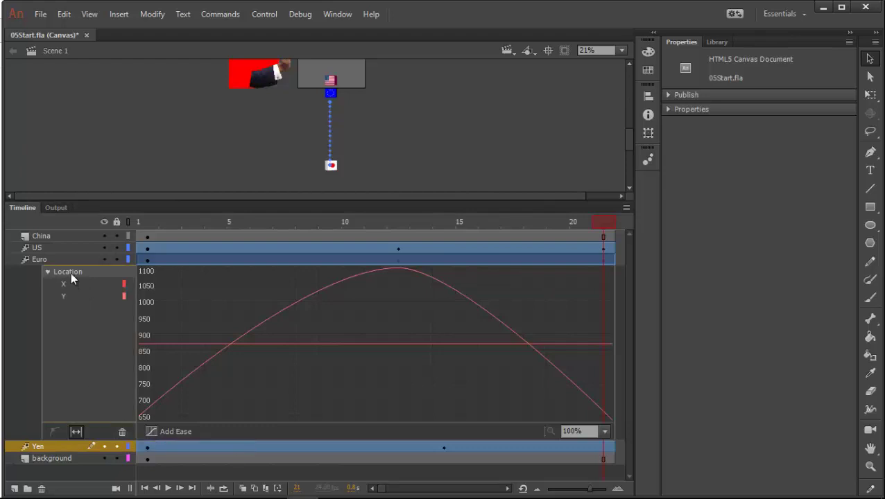
- Remove the tween for the Euro layer's Location property and scrub the timeline to check the block's motion
click(123, 447)
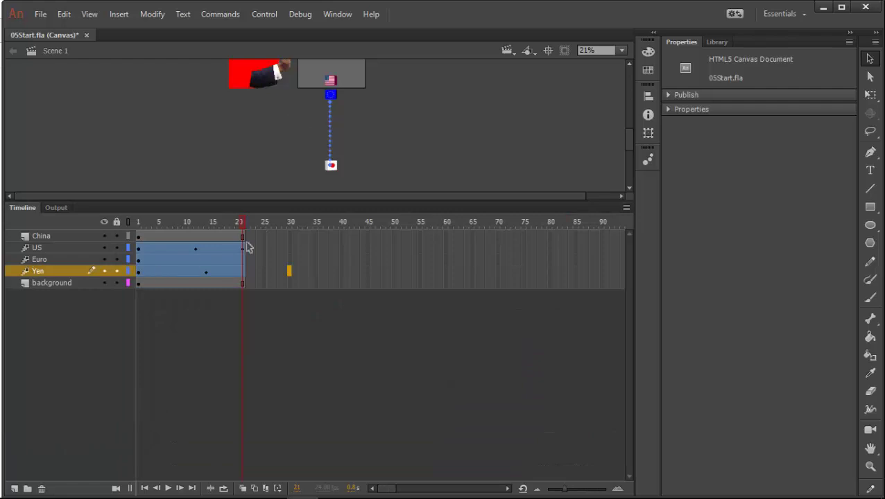
mouse_move(233, 227)
mouse_down()
mouse_move(163, 235)
mouse_move(241, 239)
mouse_move(110, 238)
mouse_move(231, 243)
mouse_up()
click(161, 261)
drag(161, 223, 243, 229)
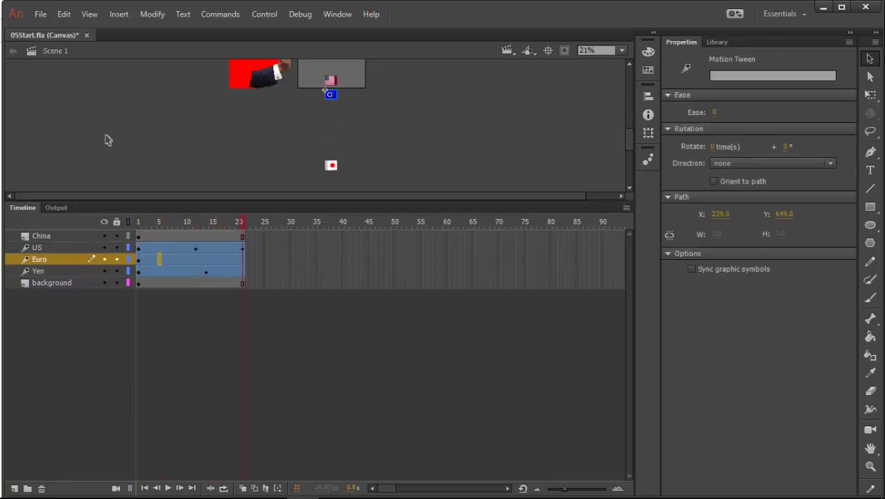
click(286, 325)
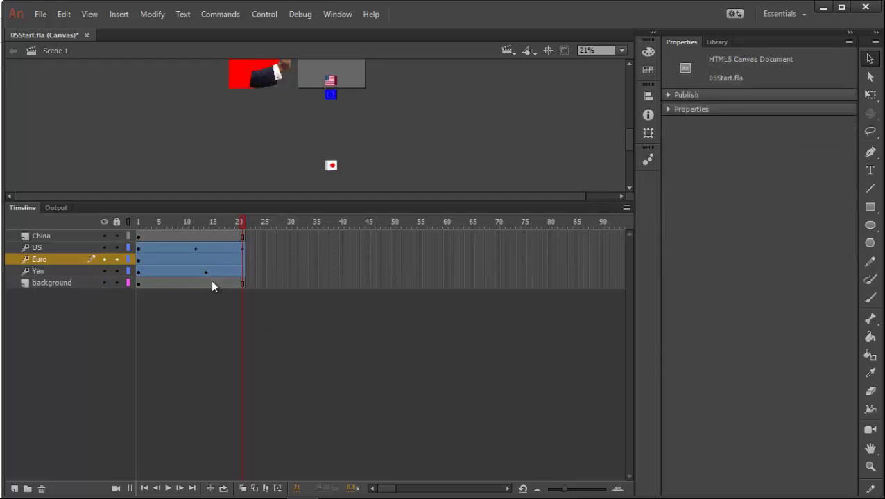
- Try to remove the motion from the US layer's tween at frame 13
click(195, 248)
right_click(199, 247)
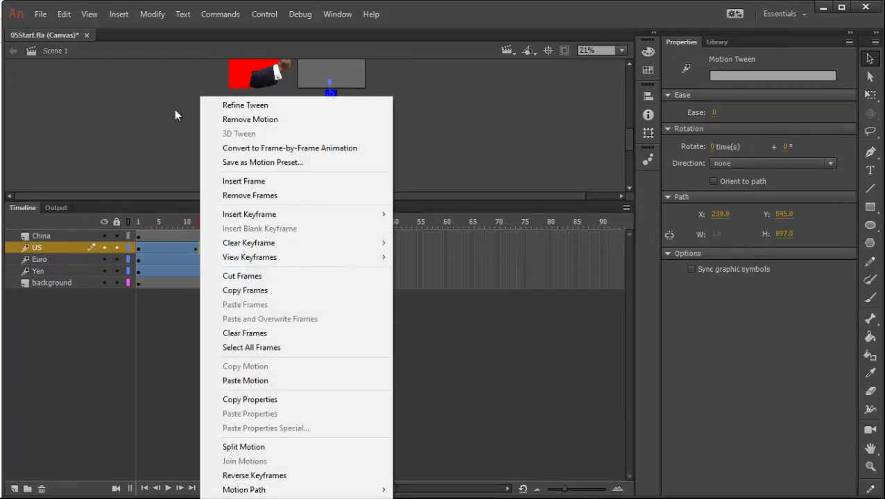
click(249, 120)
click(186, 291)
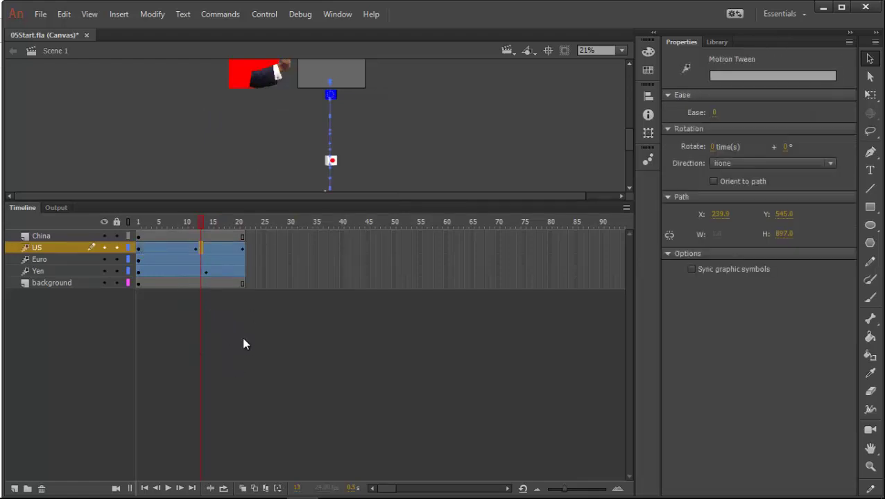
- Scrub the Euro tween once more and close 05Start.fla without saving its changes
click(241, 260)
click(159, 260)
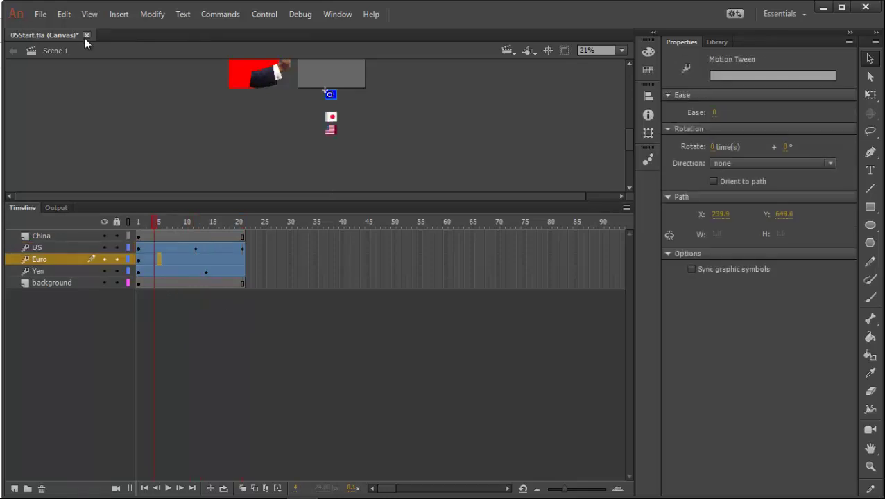
click(86, 35)
click(451, 271)
- Switch to the File Explorer window showing the Lesson05 05Start folder and open the 05Start Animate document
mouse_move(361, 481)
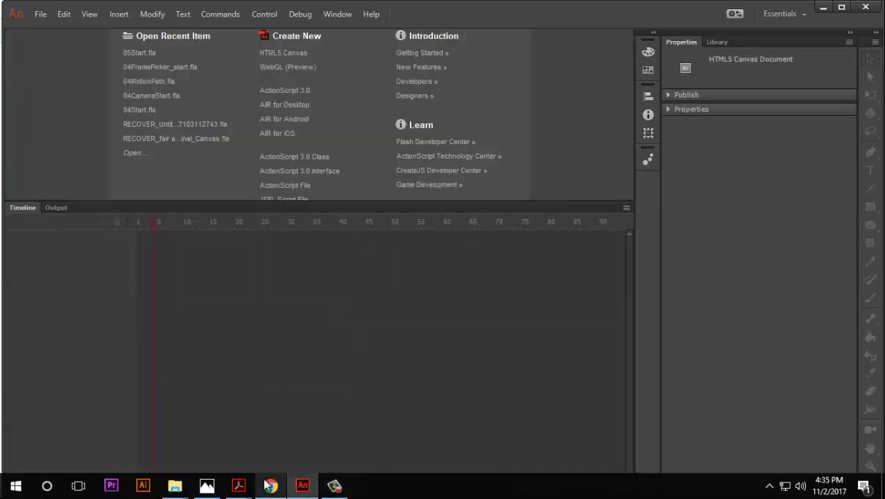
click(334, 486)
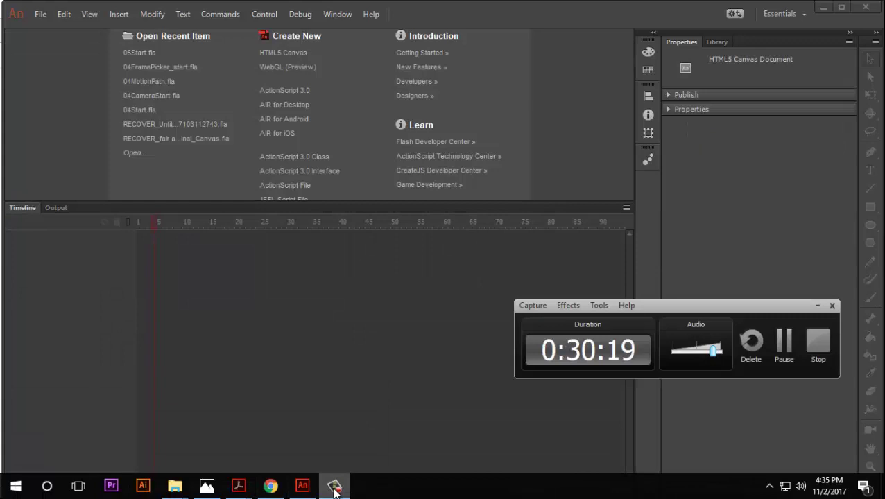
mouse_move(175, 485)
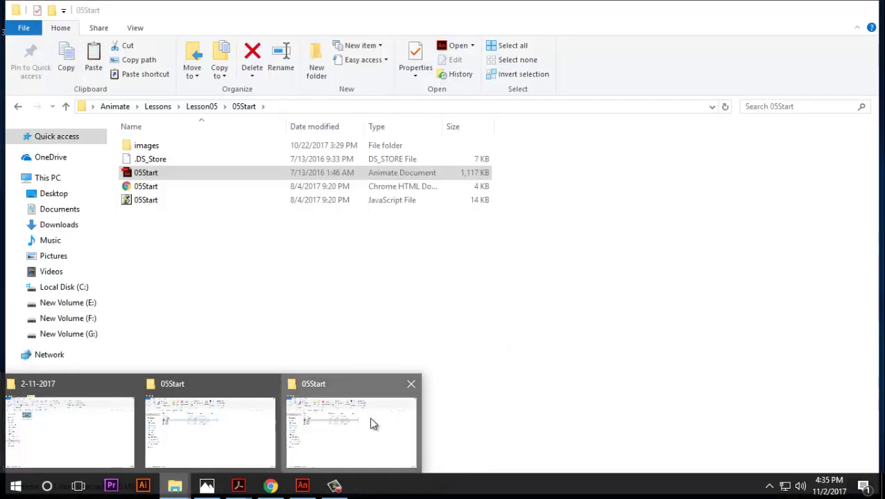
click(369, 417)
key(F2)
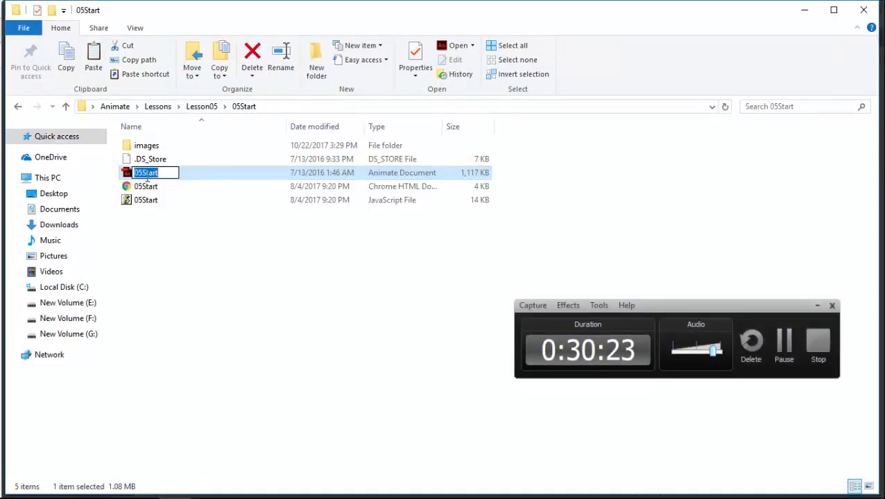
double_click(128, 173)
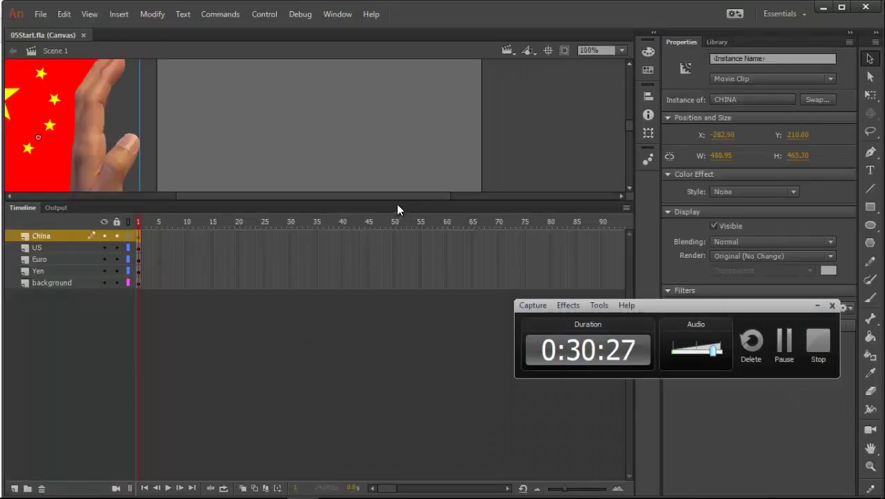
- Enlarge the stage area to view the stacked USA, Euro and Yen blocks and select all three
drag(399, 204, 428, 420)
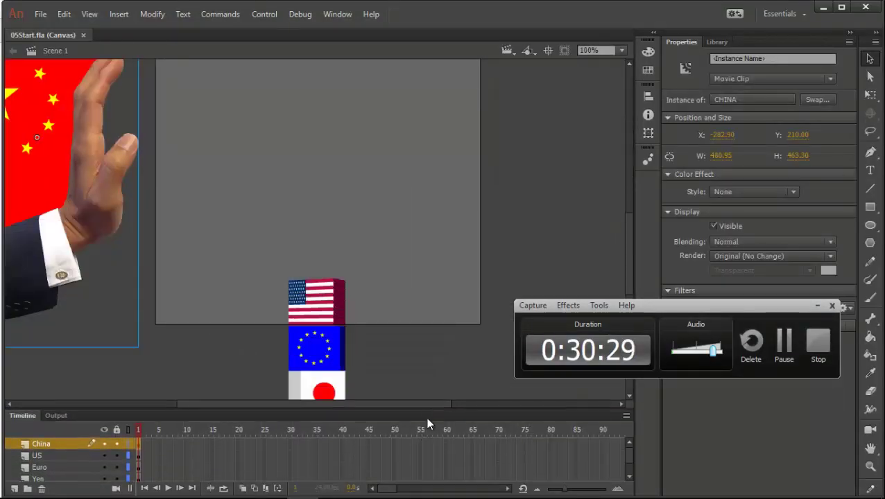
scroll(347, 312, down, 5)
drag(267, 95, 338, 227)
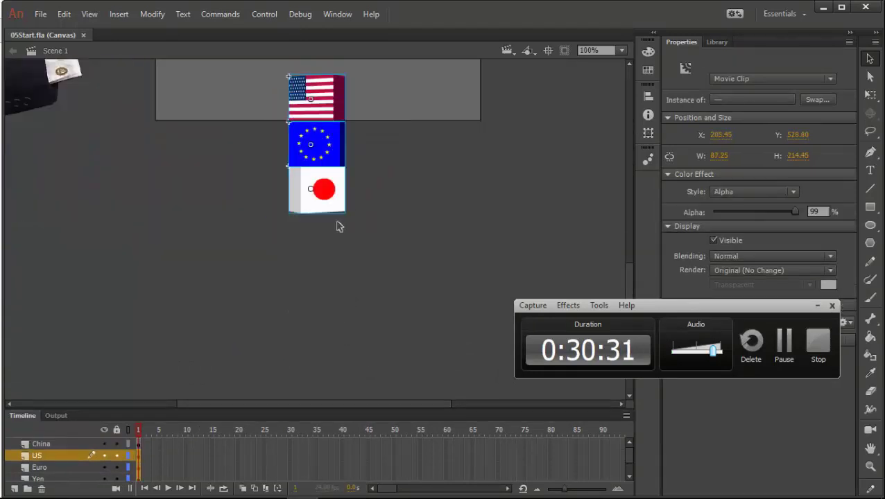
scroll(225, 314, down, 3)
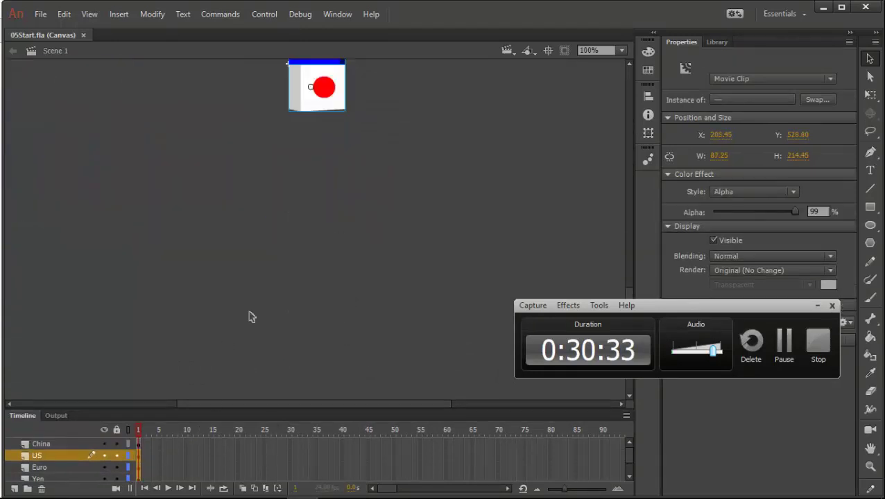
- Enlarge the timeline to show all five layers and extend China, US, Euro, Yen and background with frames to frame 30
drag(303, 410, 439, 297)
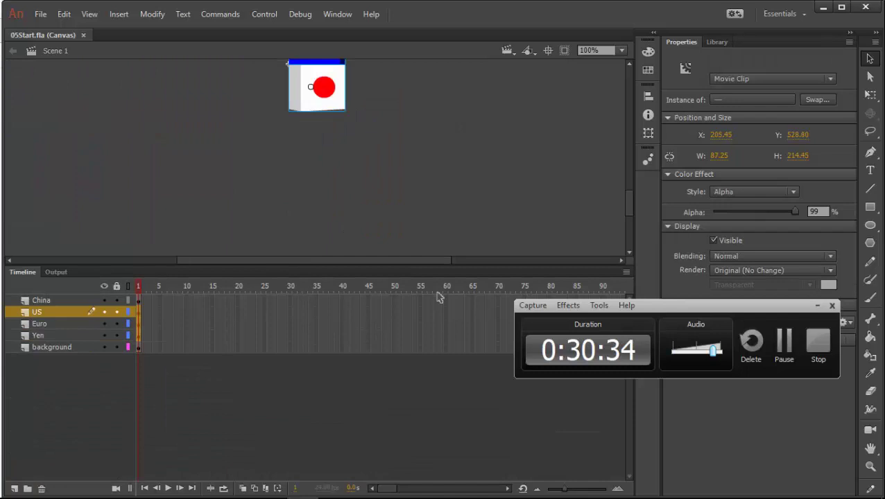
click(817, 305)
drag(292, 300, 291, 369)
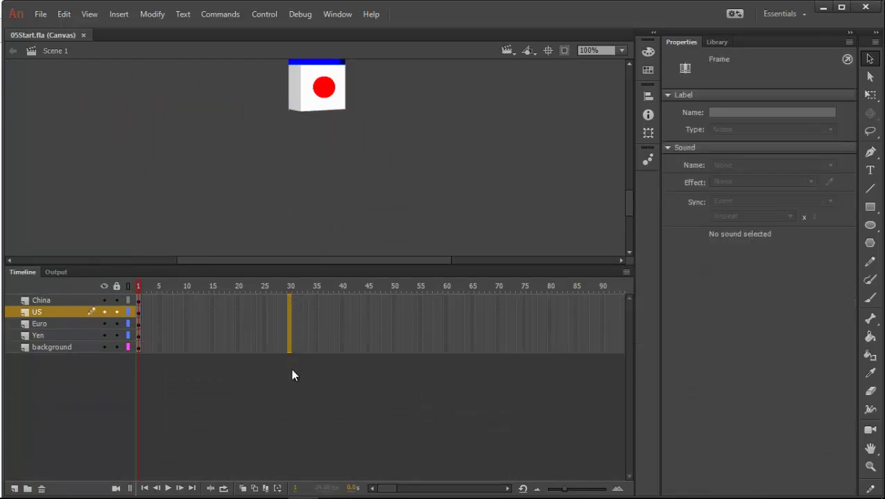
key(F5)
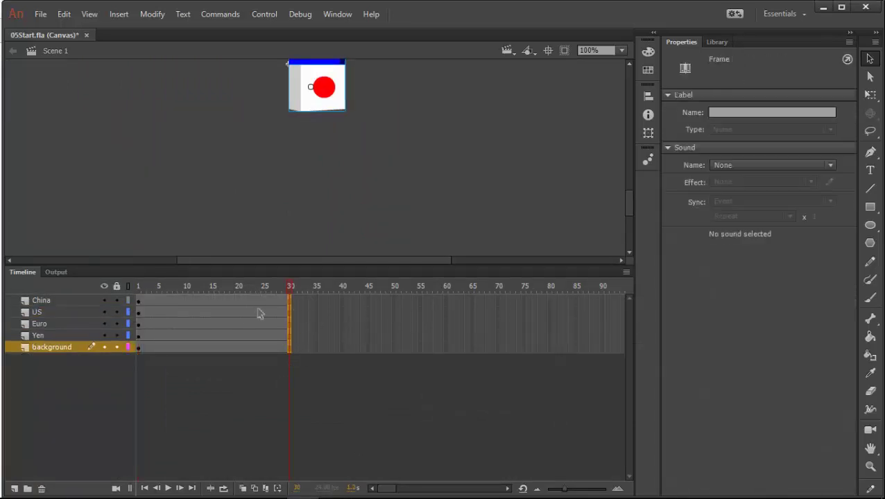
- Create motion tweens on the US, Euro and Yen layers together
click(73, 312)
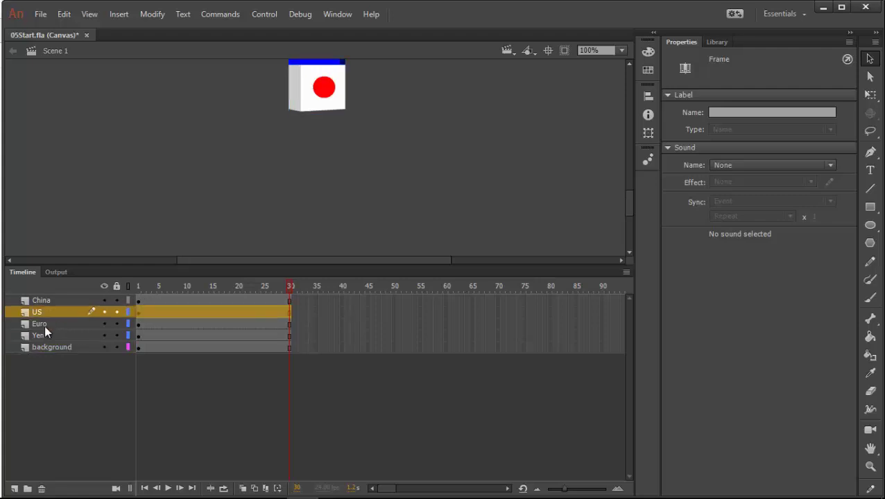
shift+click(43, 335)
right_click(248, 302)
click(56, 313)
shift+click(44, 334)
right_click(195, 331)
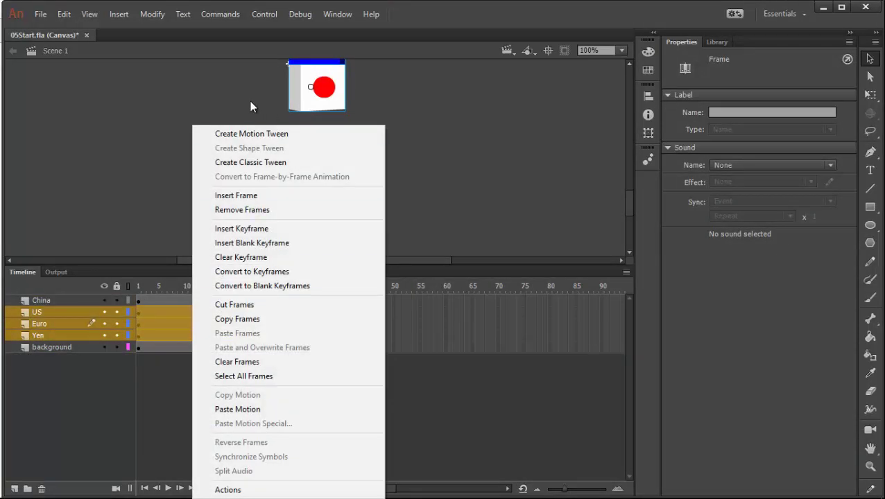
click(274, 132)
click(246, 285)
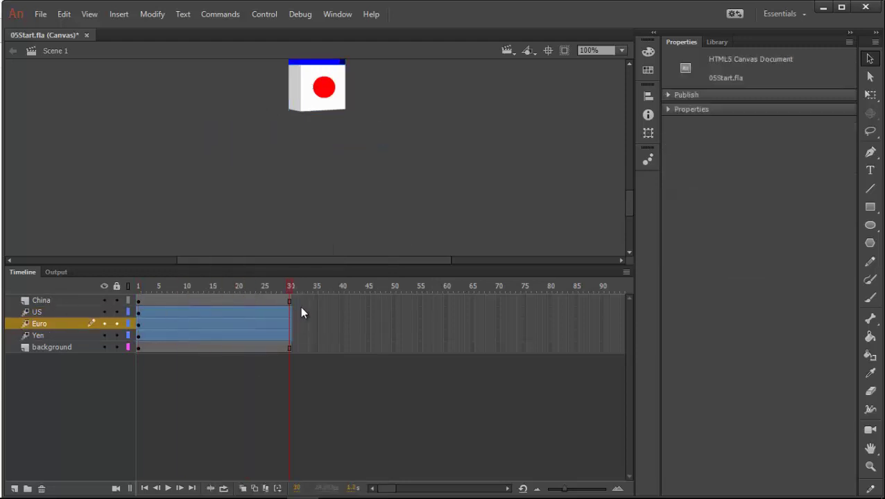
- At frame 30, select the three currency blocks, move them straight down about 388 px and scrub back to frame 5
key(Return)
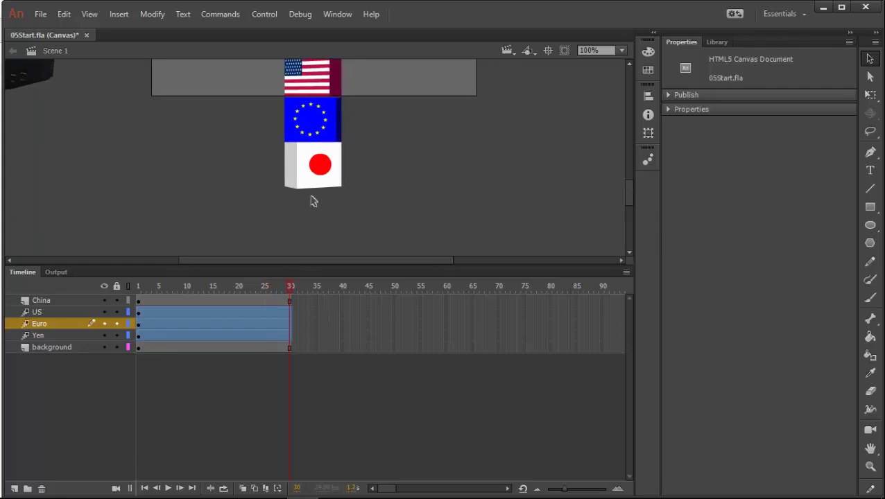
click(297, 82)
shift+click(331, 168)
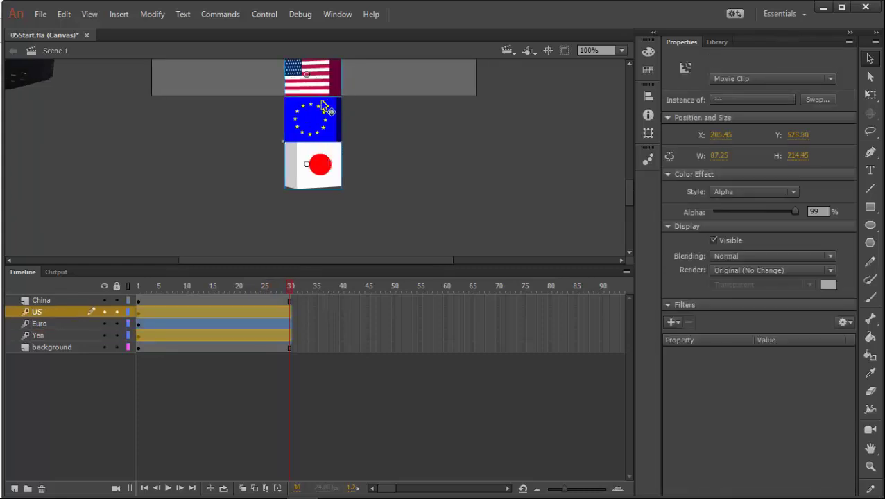
shift+click(322, 105)
scroll(326, 138, down, 4)
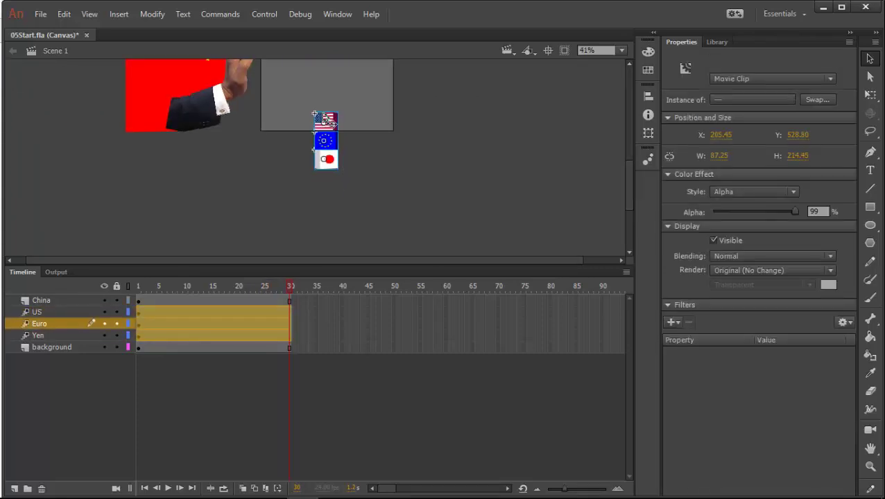
drag(325, 121, 325, 226)
drag(292, 297, 160, 302)
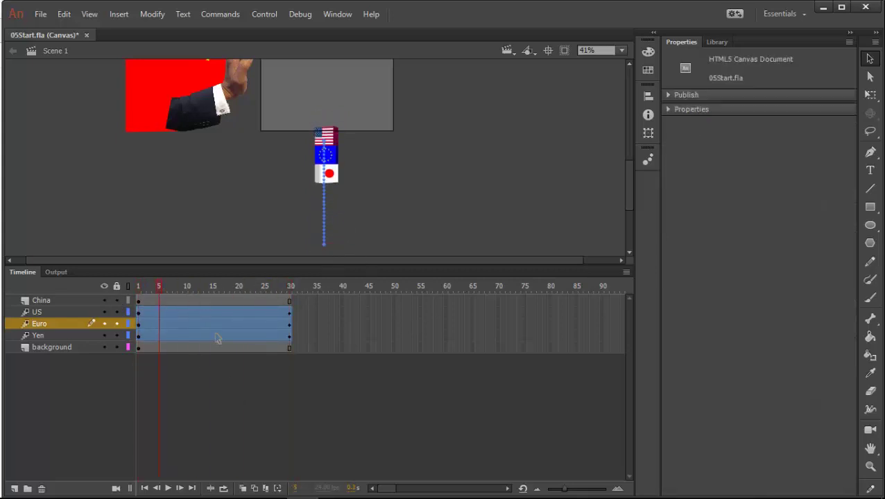
- Open the motion graph of the US layer's tween and display its Location Y curve
click(208, 313)
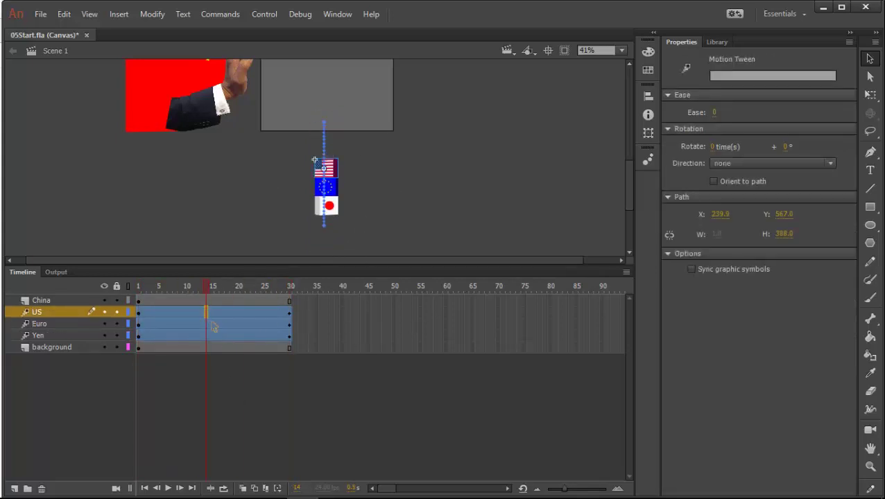
double_click(214, 313)
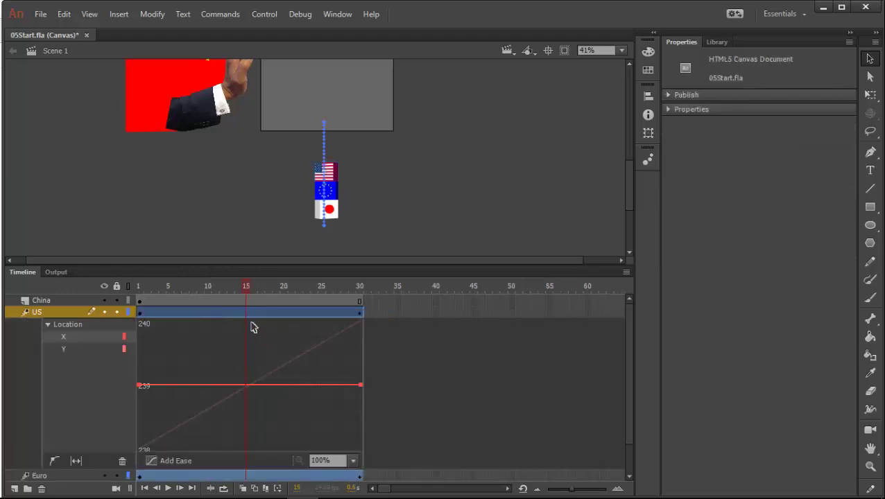
right_click(253, 327)
key(Escape)
click(75, 348)
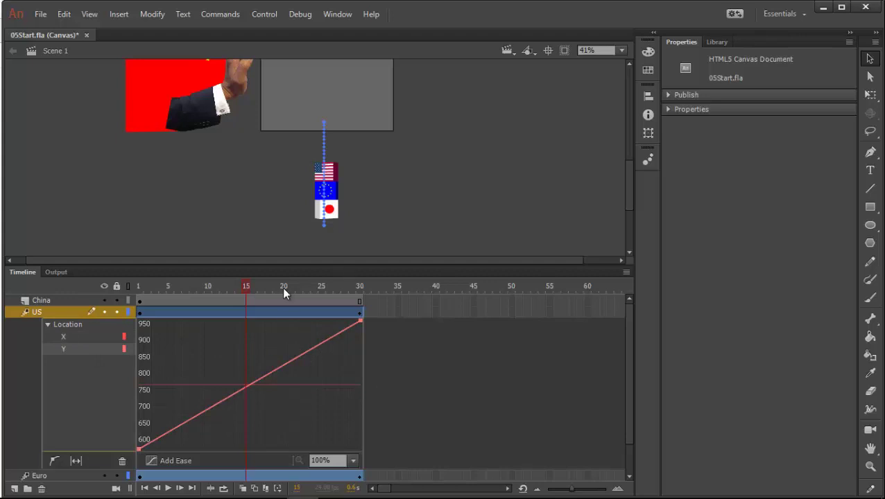
- Reshape the US Location Y curve into an arch with an added anchor peaking at about 770 at frame 16 and frame 30 lowered to the starting level
click(54, 460)
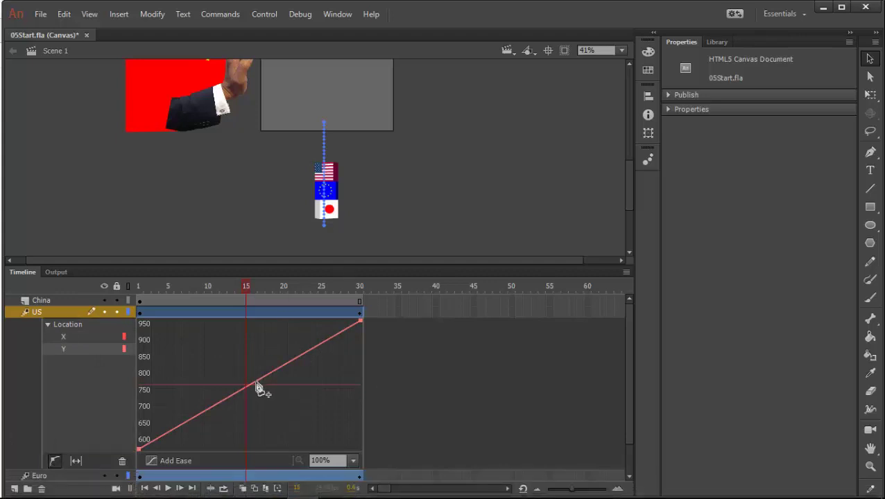
click(256, 385)
drag(360, 321, 369, 458)
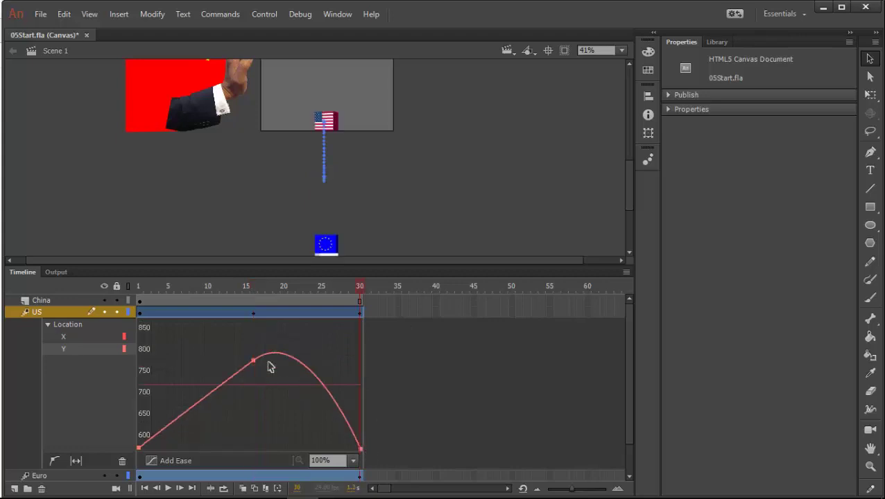
drag(254, 363, 344, 368)
drag(213, 291, 109, 371)
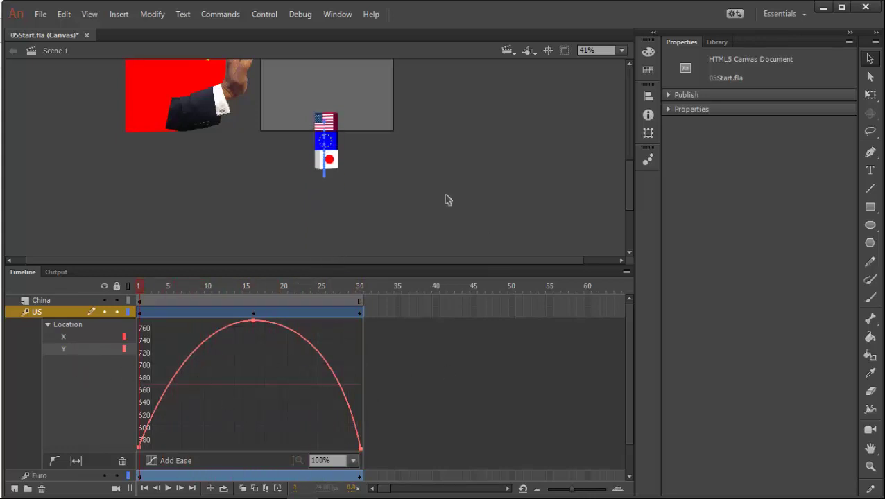
- Close the US tween's motion graph and open the Euro layer's motion graph to view its Location Y curve
click(47, 325)
click(10, 348)
click(43, 311)
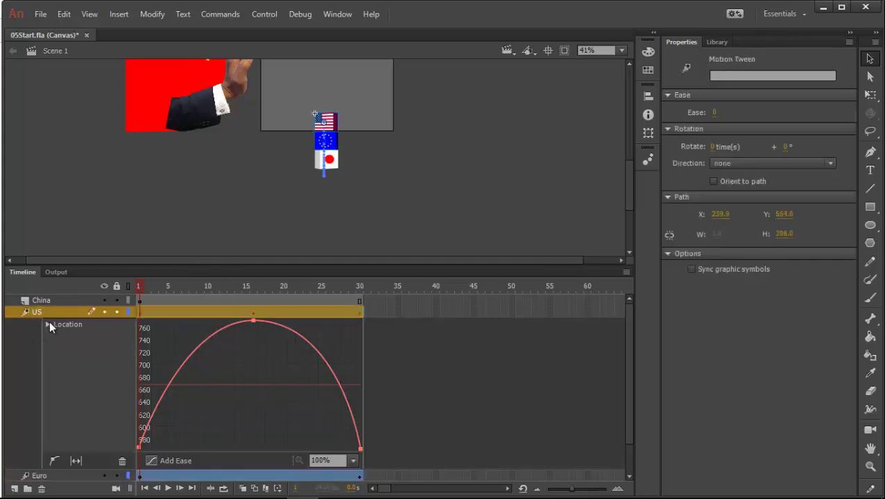
right_click(185, 314)
click(227, 108)
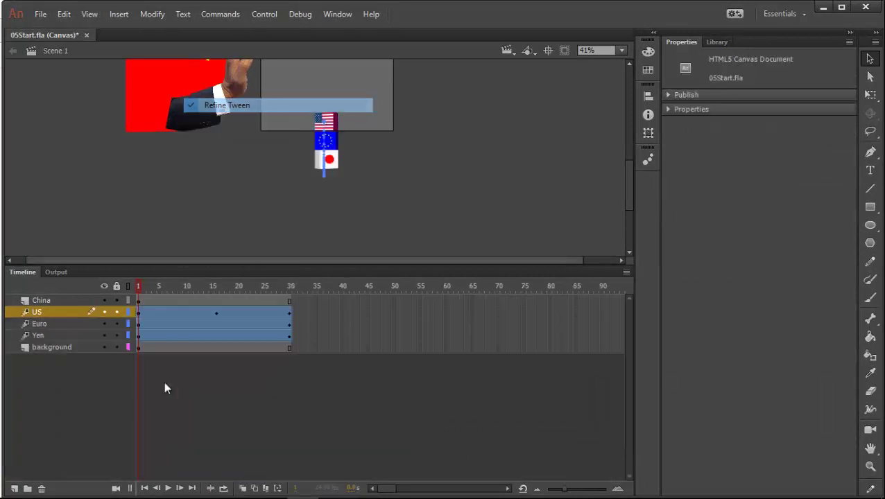
right_click(193, 325)
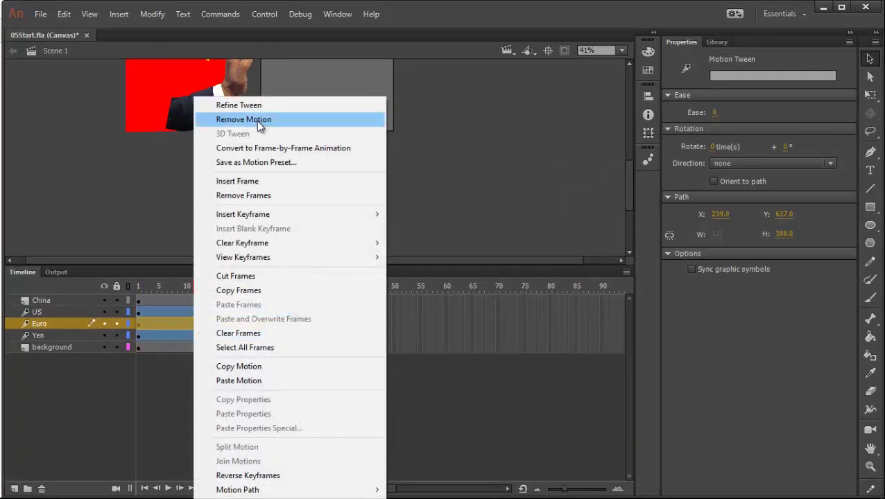
click(255, 105)
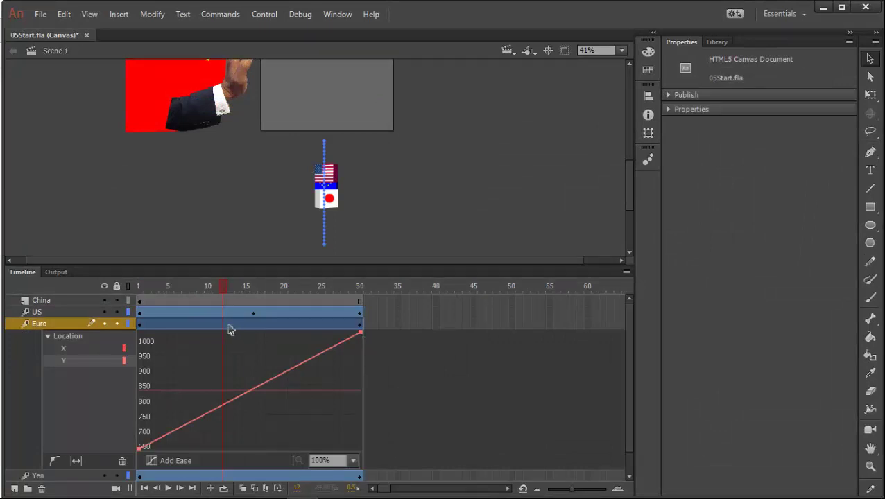
- Return to the US tween's motion graph and copy its arched Location Y curve
click(200, 316)
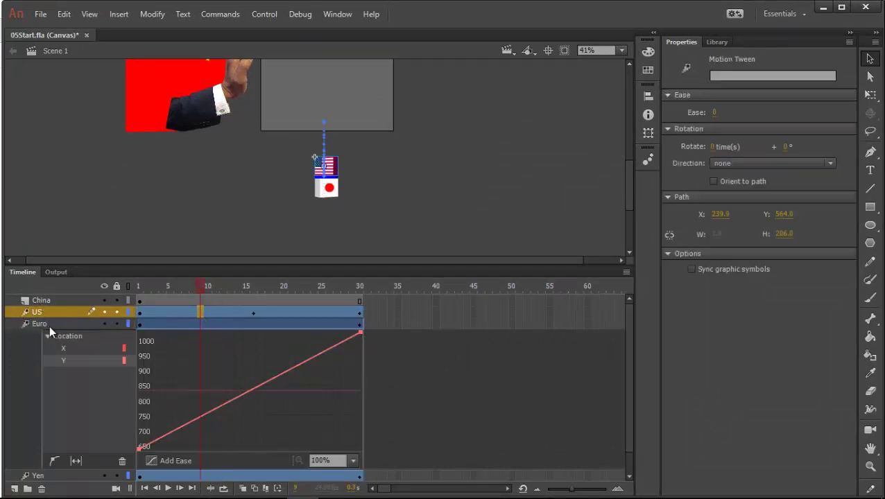
double_click(204, 312)
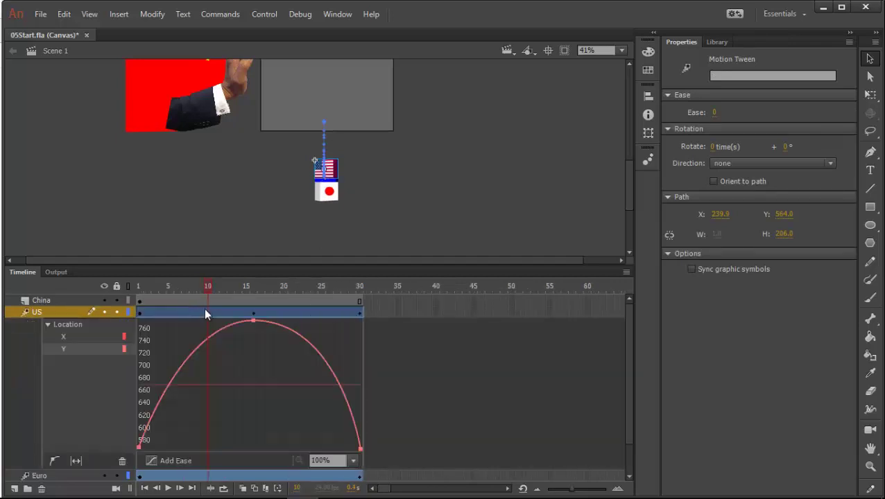
right_click(281, 388)
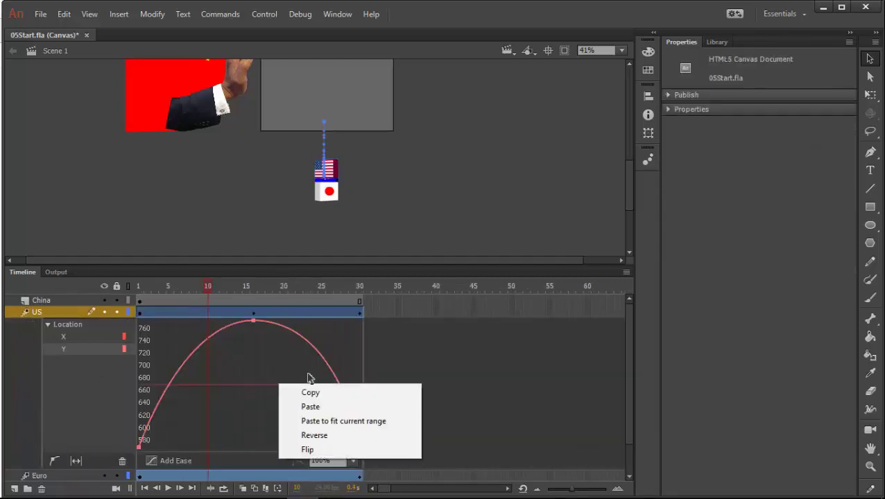
click(283, 393)
right_click(259, 355)
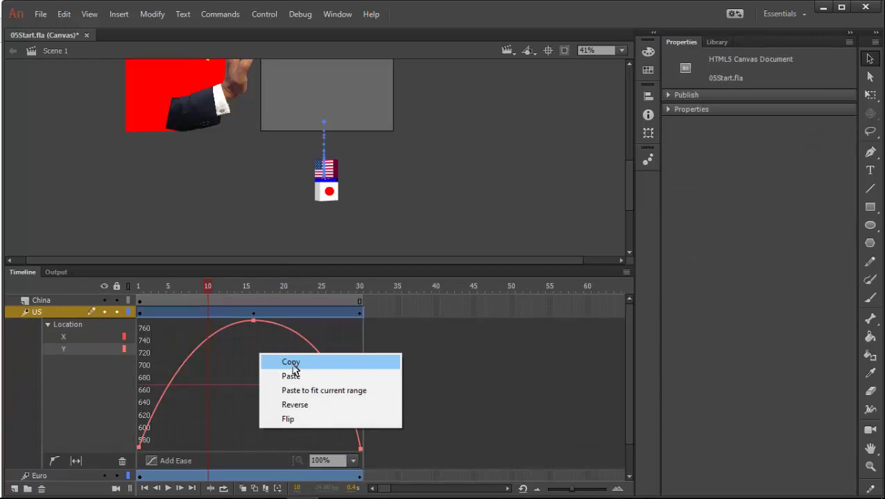
click(292, 365)
- Try pasting the copied curve onto the Euro tween's Location Y to fit the current range, and undo the paste
click(42, 315)
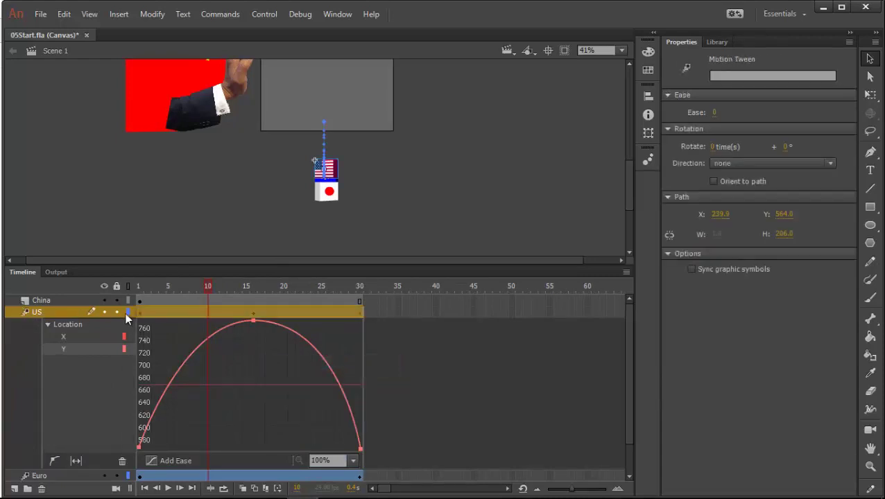
double_click(169, 312)
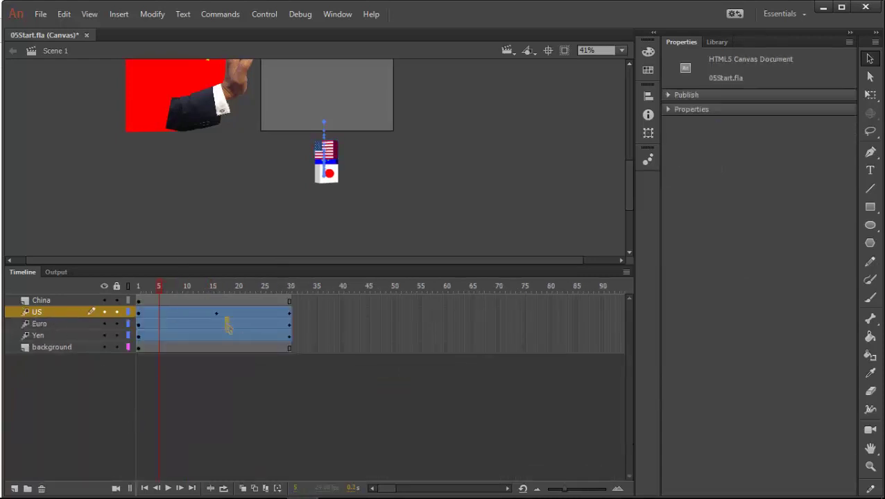
double_click(227, 326)
right_click(249, 356)
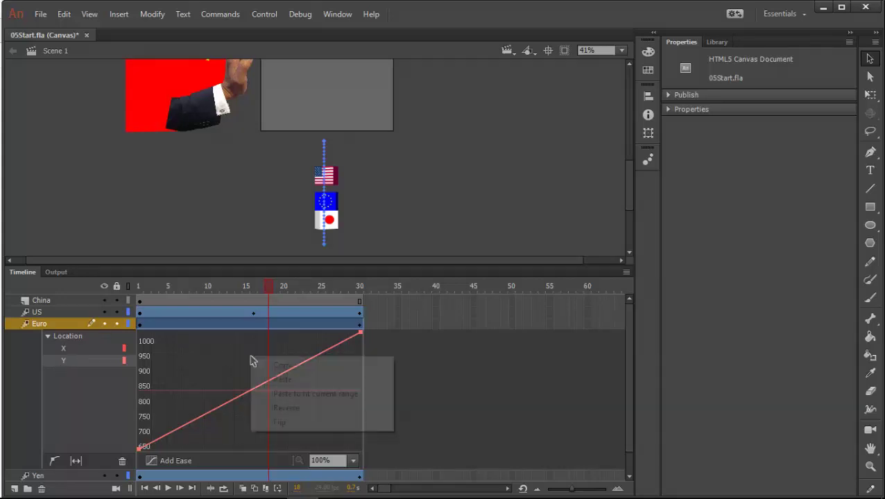
click(315, 394)
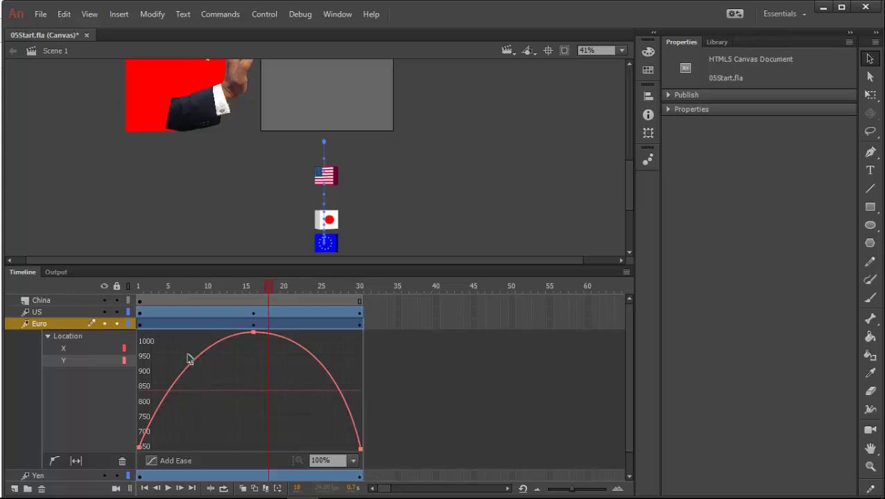
drag(267, 294, 52, 339)
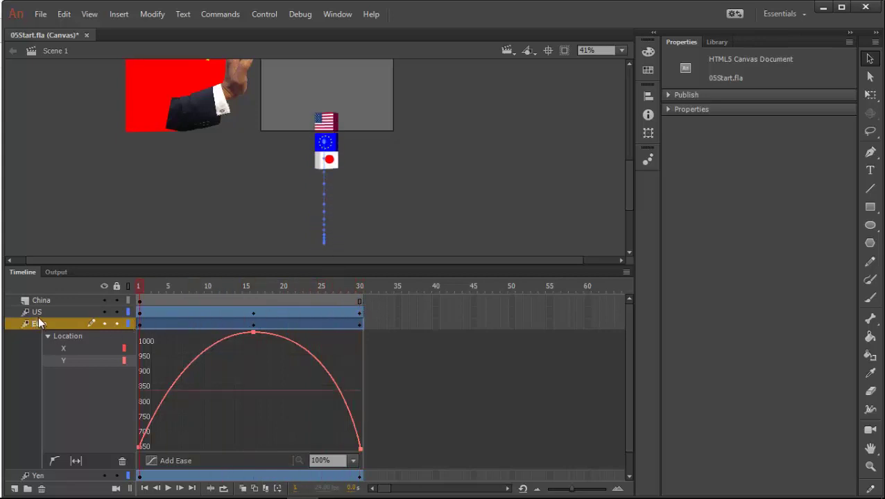
drag(168, 305, 136, 285)
click(263, 368)
key(ctrl+z)
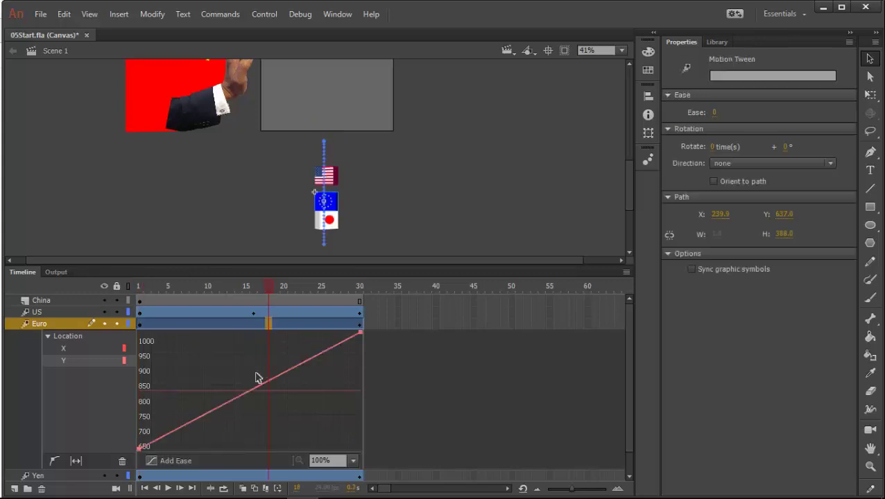
- Reopen the US tween's motion graph, scrub back to frame 1 and copy its Location Y curve again
double_click(208, 315)
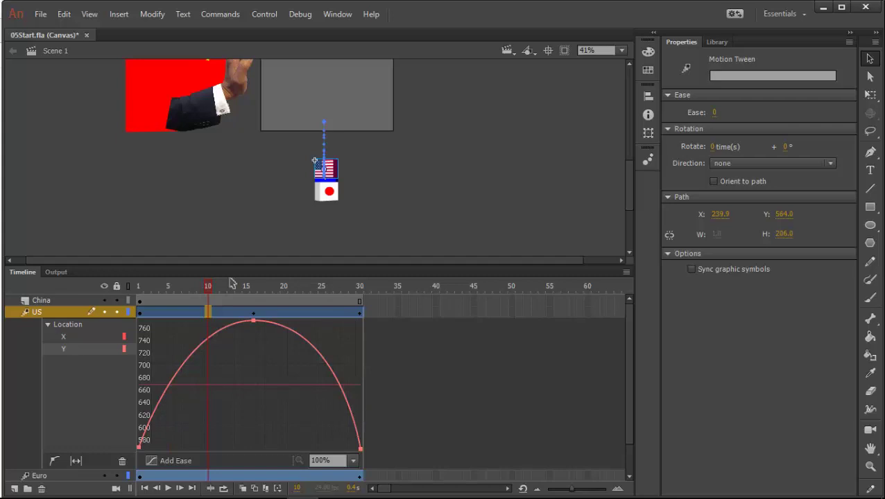
drag(207, 286, 48, 245)
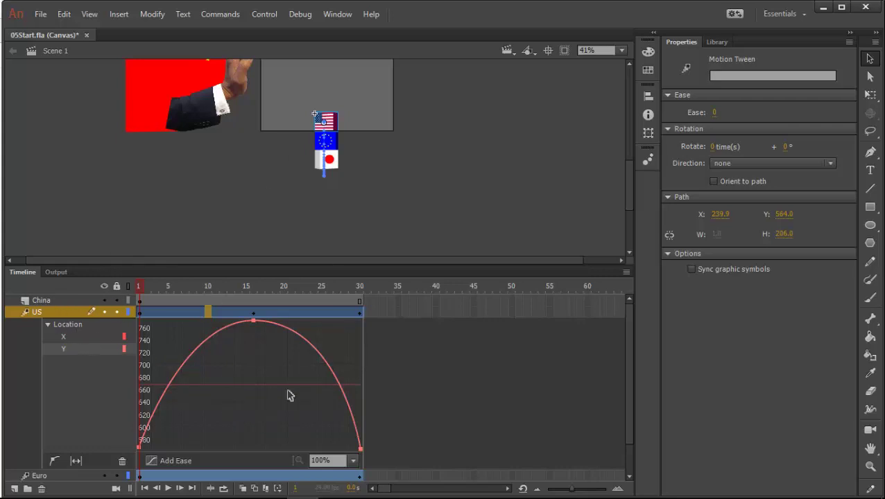
right_click(261, 360)
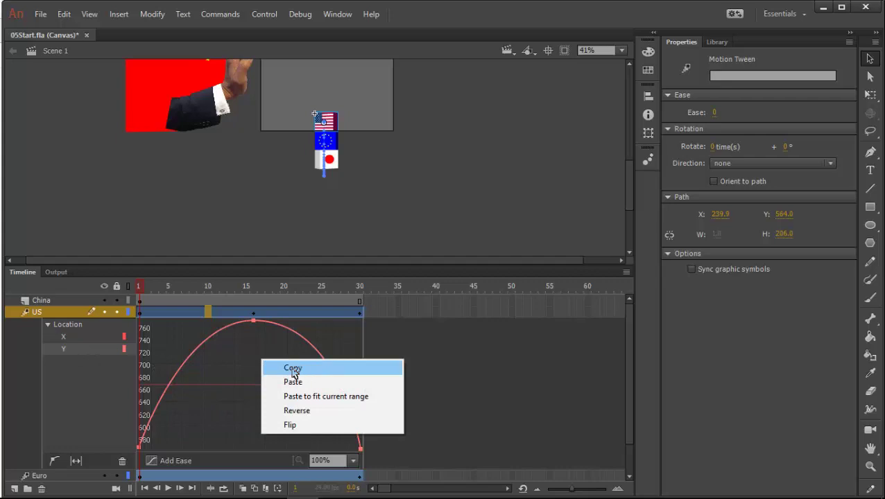
click(293, 373)
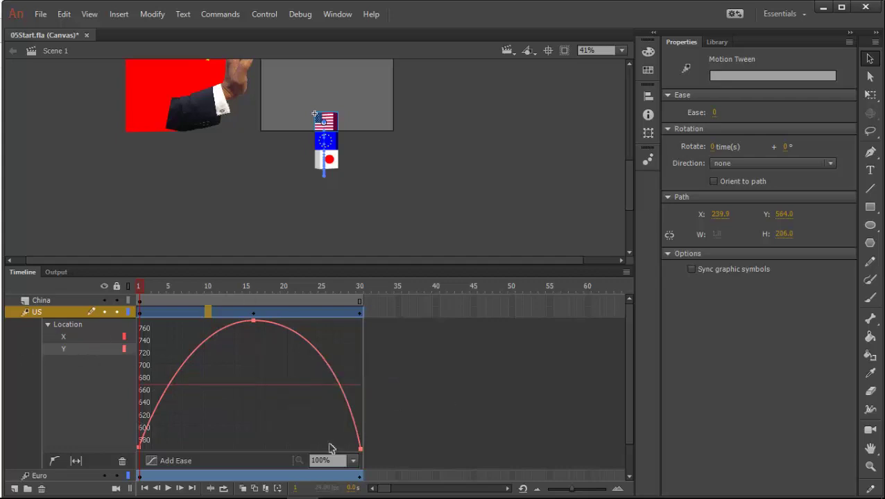
- Paste the copied US curve onto the Euro tween's Location Y to fit the current range and scrub through the motion
double_click(196, 314)
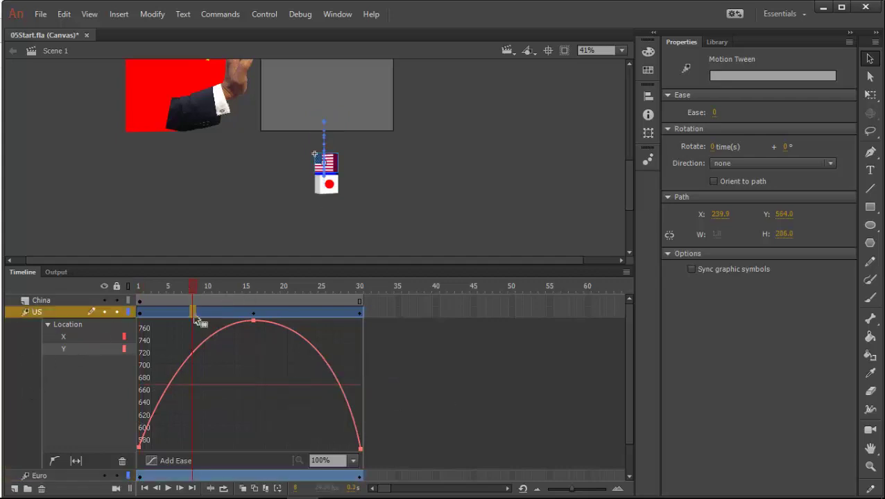
click(180, 325)
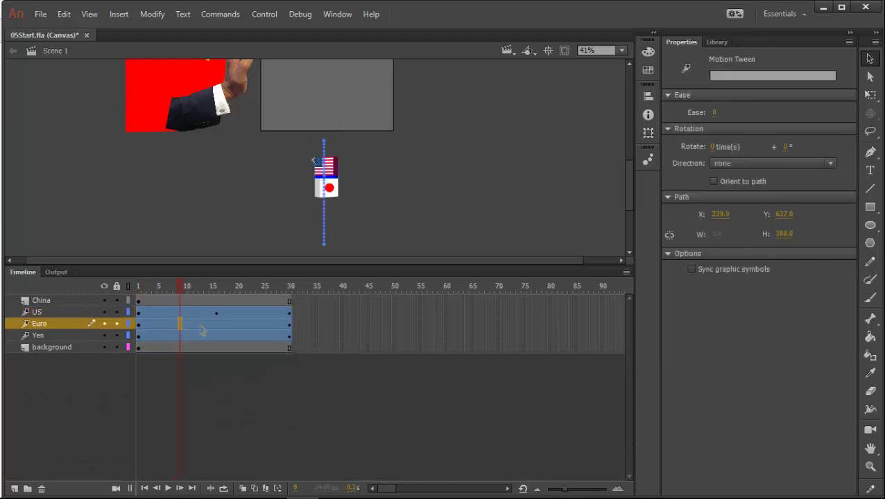
double_click(212, 323)
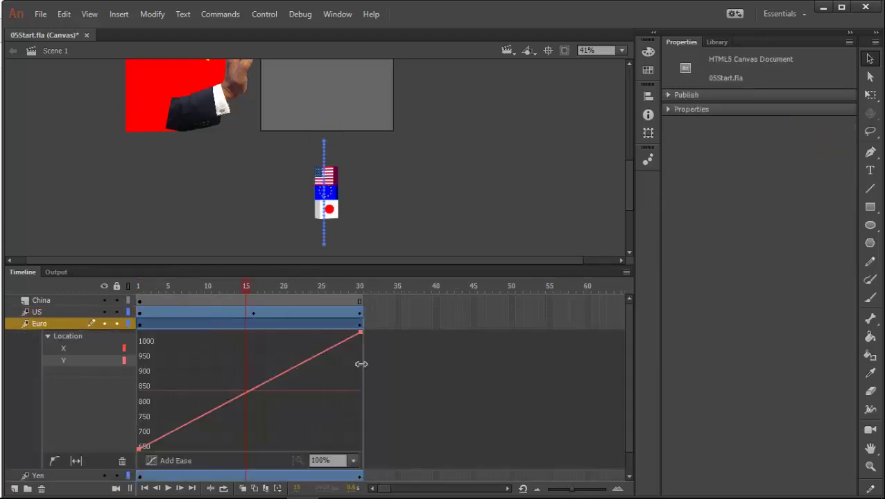
click(64, 360)
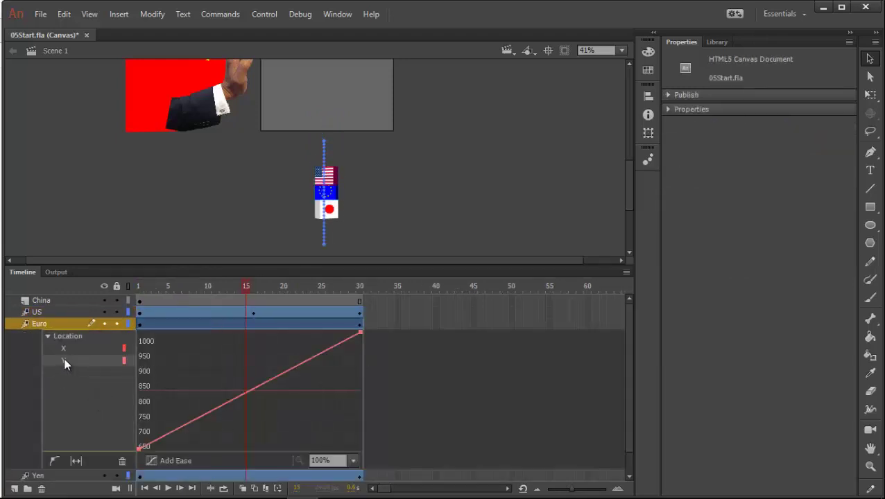
right_click(268, 345)
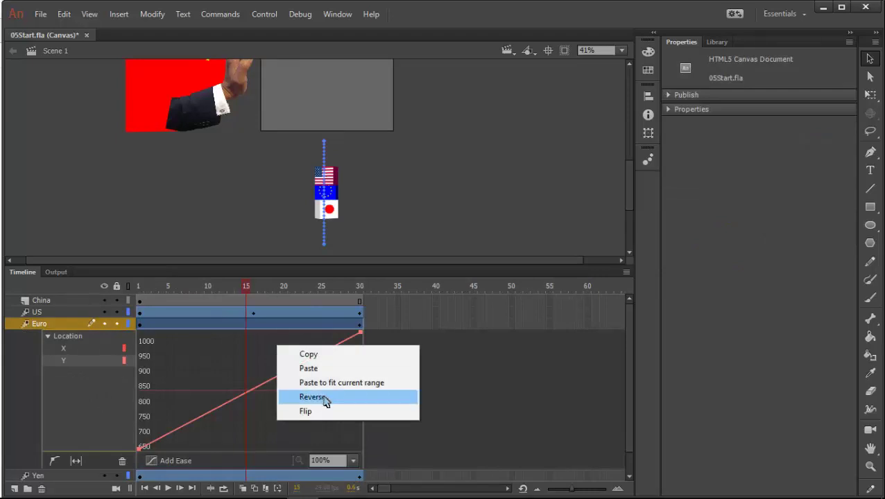
click(355, 380)
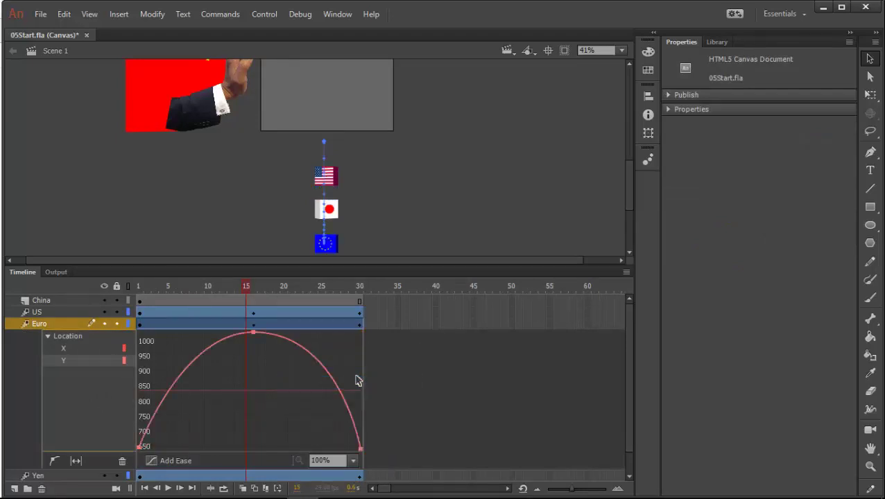
drag(262, 297, 146, 314)
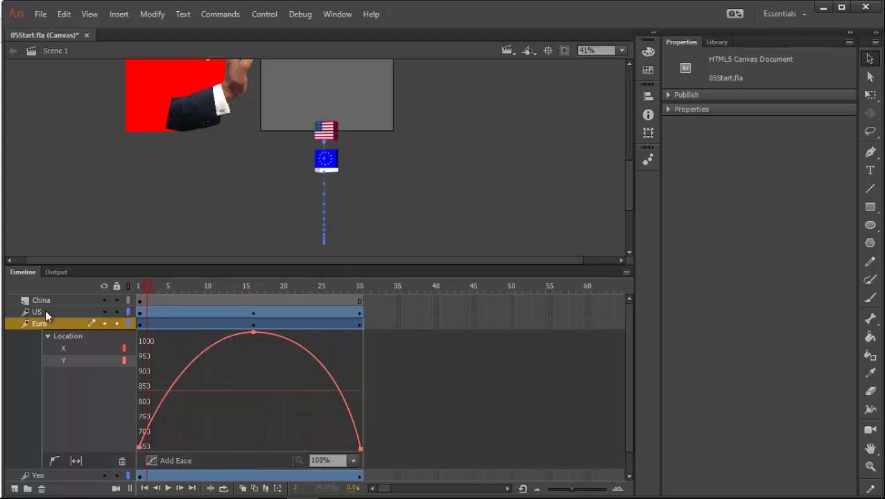